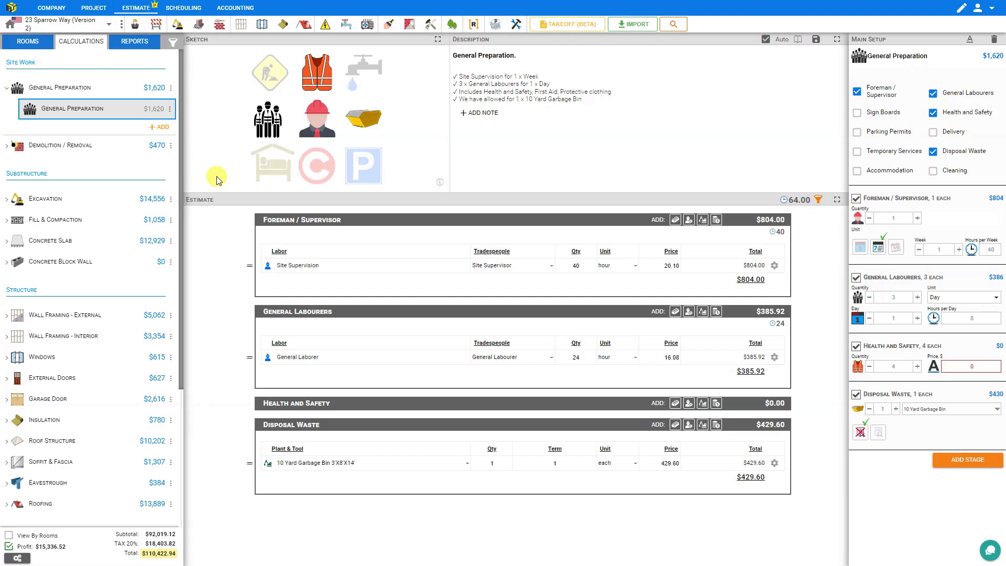
pyautogui.click(126, 43)
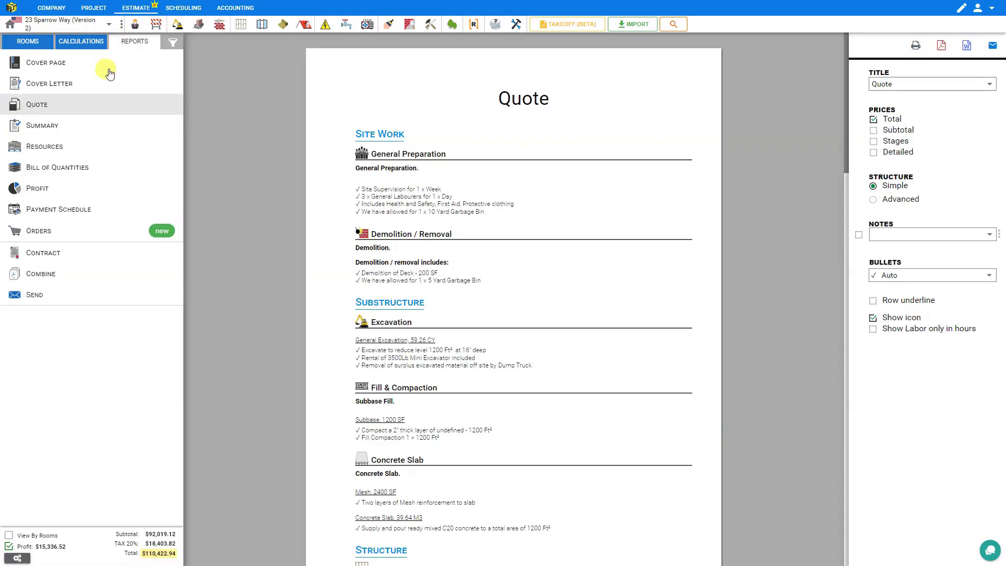
pyautogui.click(42, 232)
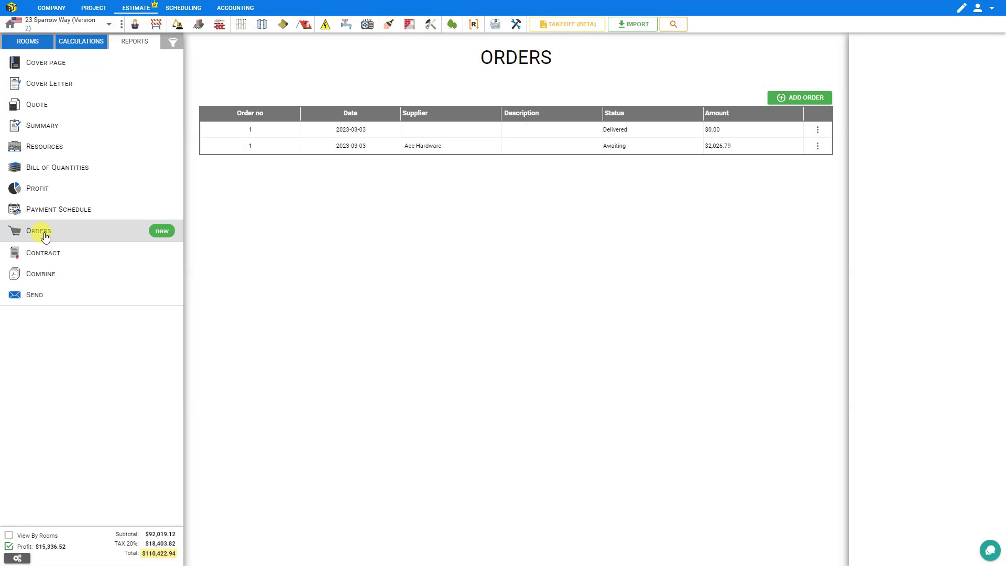
pyautogui.click(111, 24)
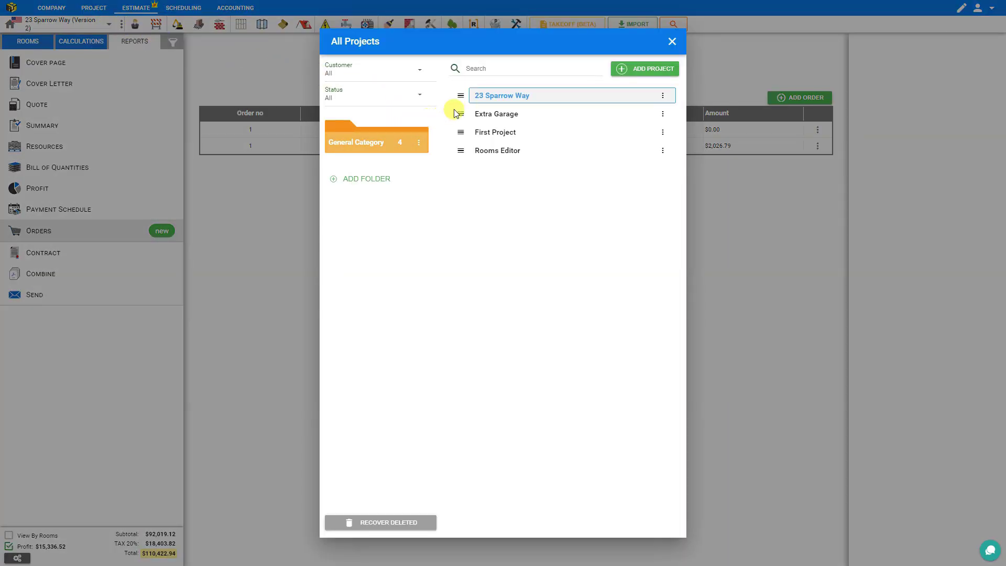
pyautogui.click(508, 96)
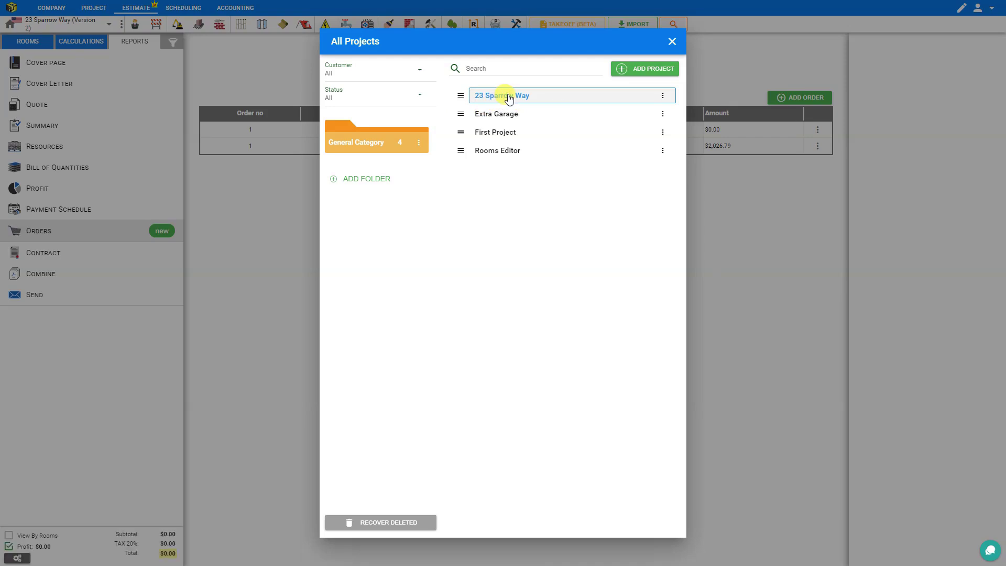
pyautogui.click(672, 42)
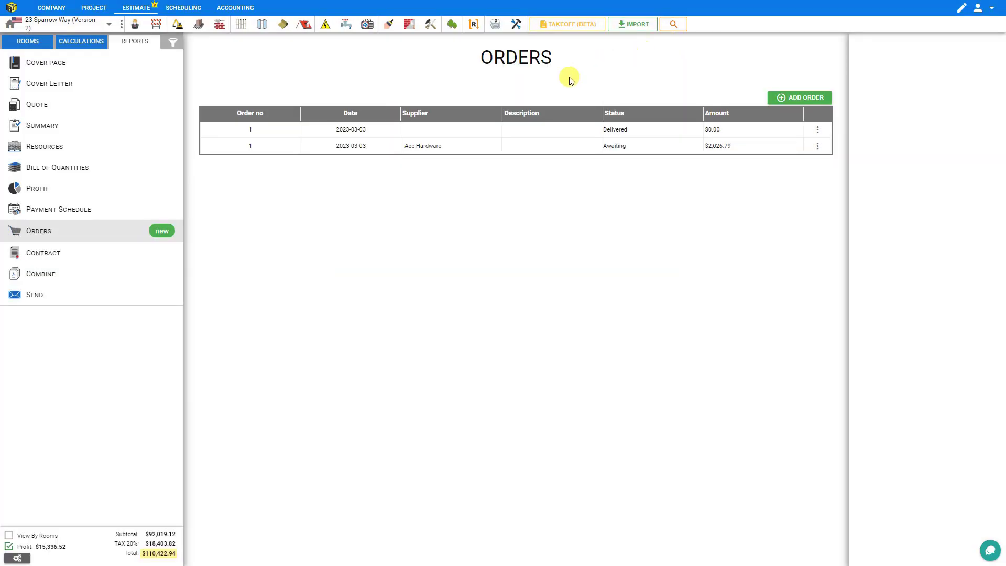
pyautogui.click(796, 98)
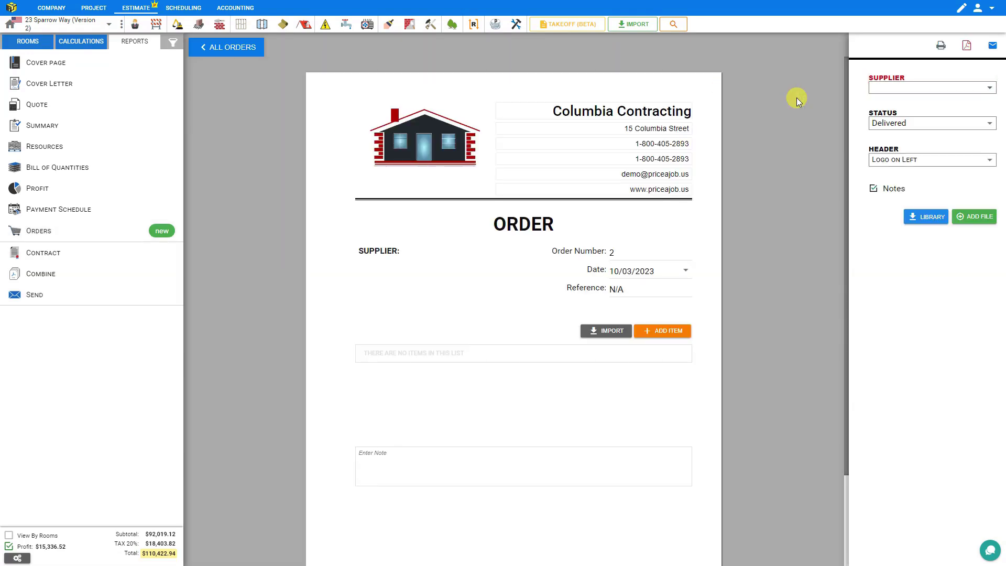
# Change the new order's ORDER heading to 'ORDER REQUEST FOR MATERIALS'
pyautogui.click(523, 224)
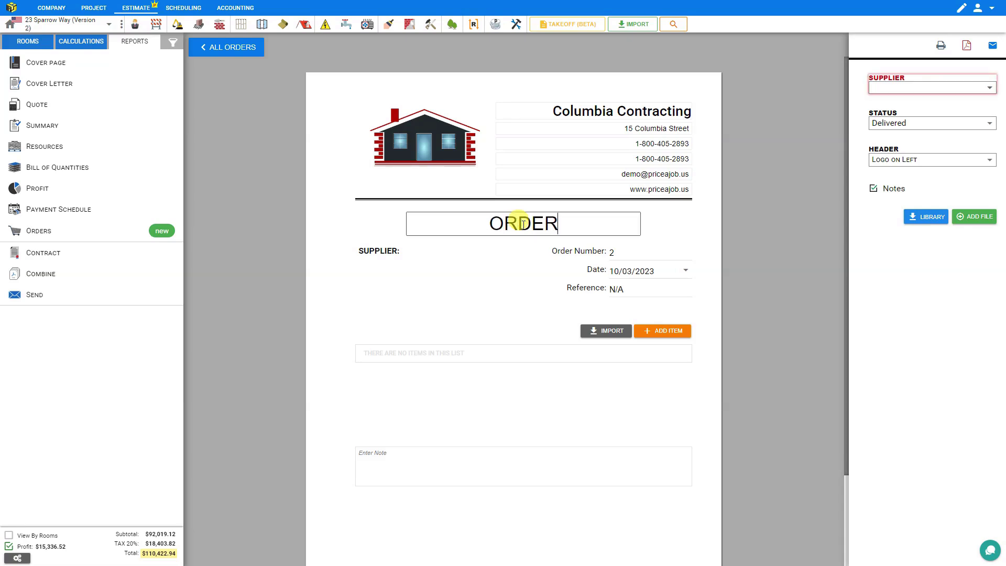
pyautogui.press('Home')
pyautogui.write('PURCHASE')
pyautogui.hotkey('shift', 'Home')
pyautogui.write('w')
pyautogui.press('BackSpace')
pyautogui.write('WORK')
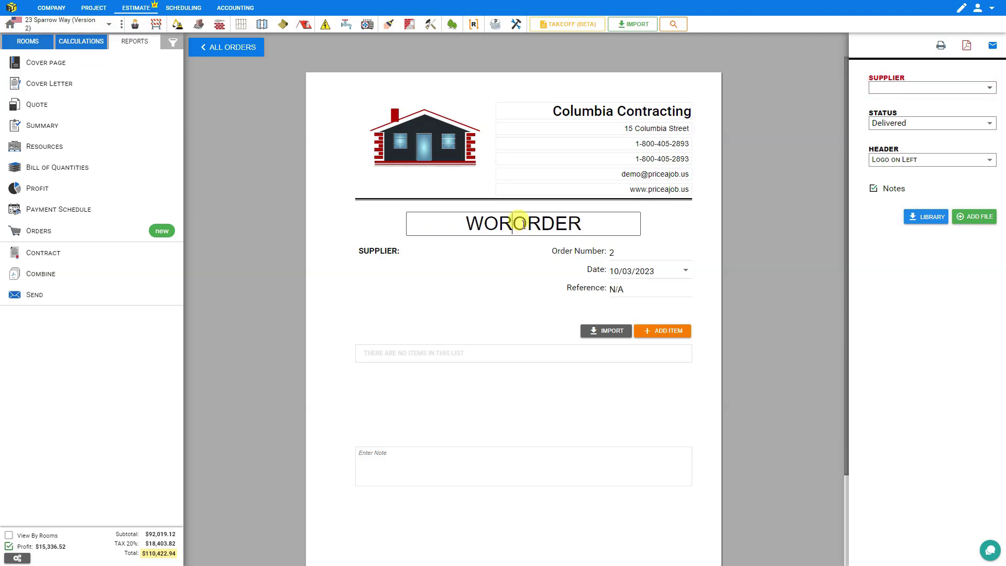
pyautogui.hotkey('ctrl', 'BackSpace')
pyautogui.press('End')
pyautogui.write('REQUEST FOR MATERIALS')
pyautogui.press('Return')
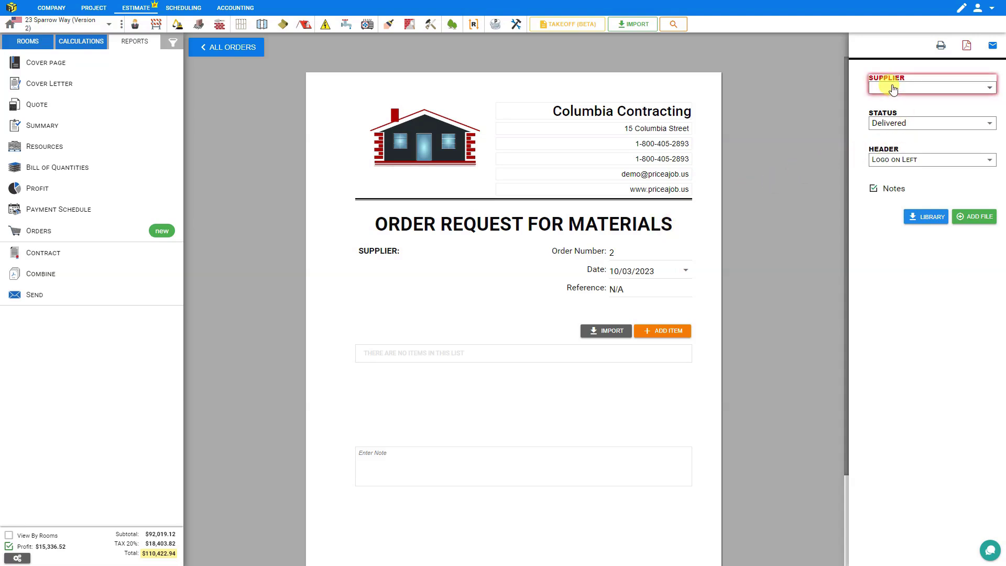
pyautogui.click(983, 88)
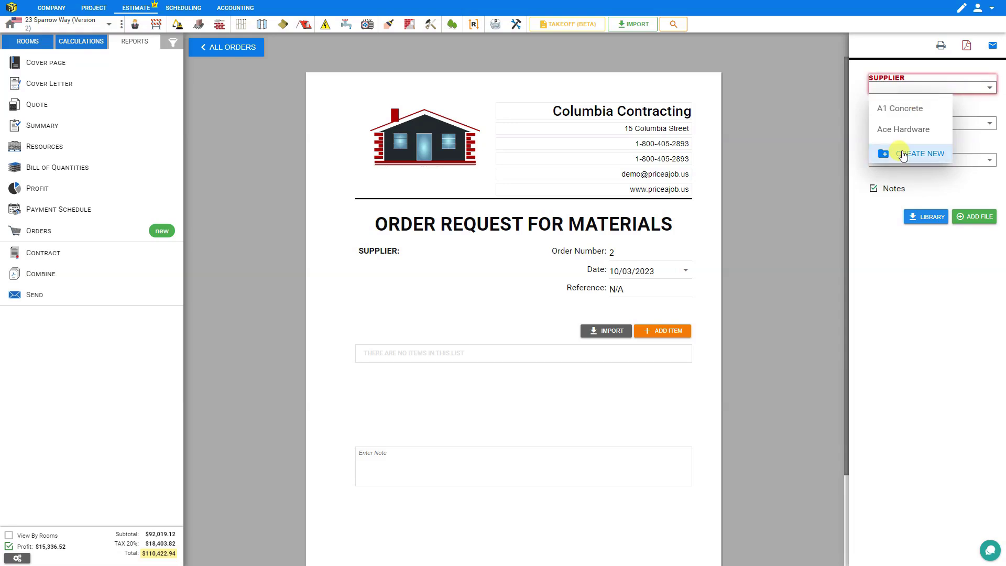
pyautogui.click(52, 11)
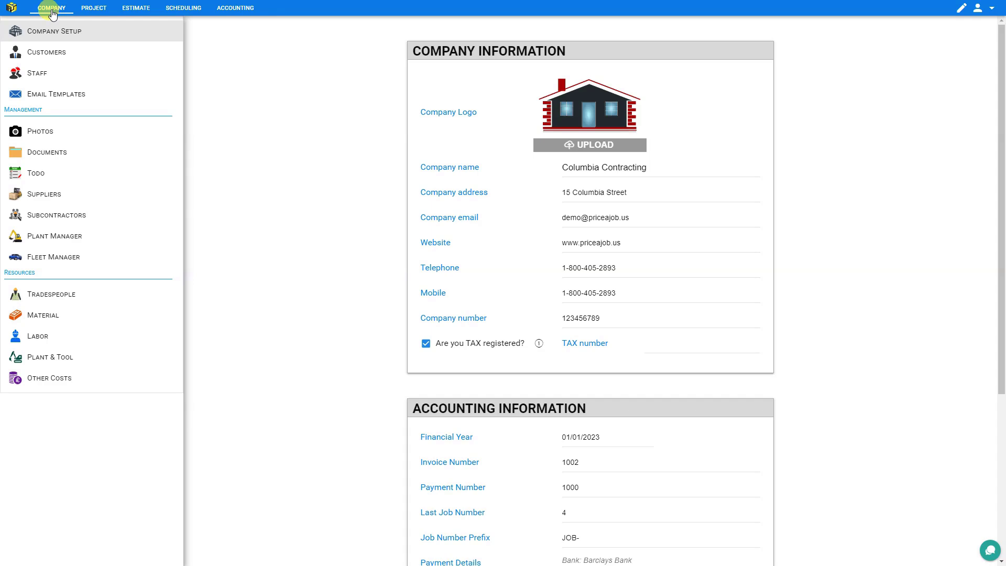
pyautogui.click(63, 196)
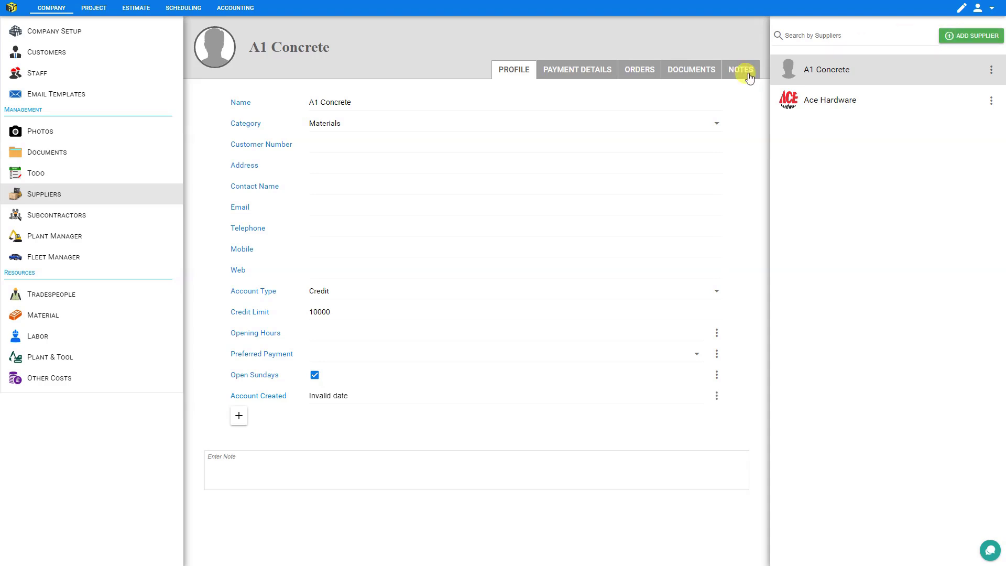
pyautogui.click(129, 9)
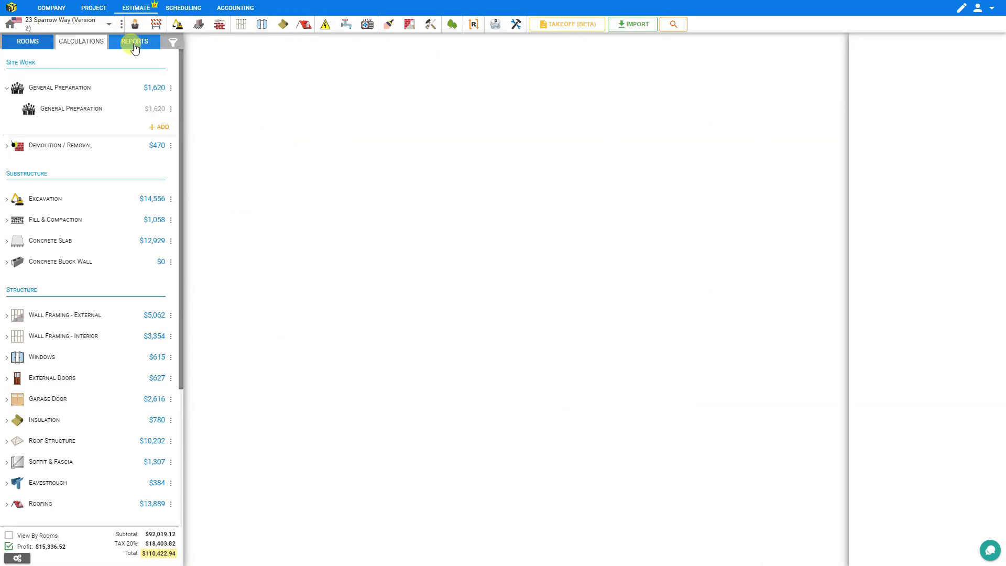
pyautogui.click(135, 41)
pyautogui.click(55, 237)
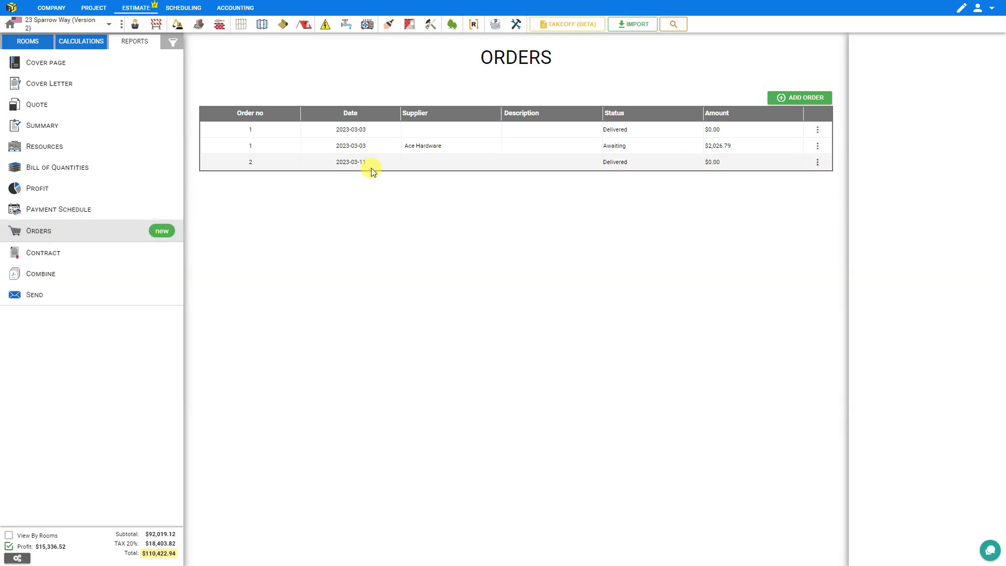
pyautogui.click(357, 161)
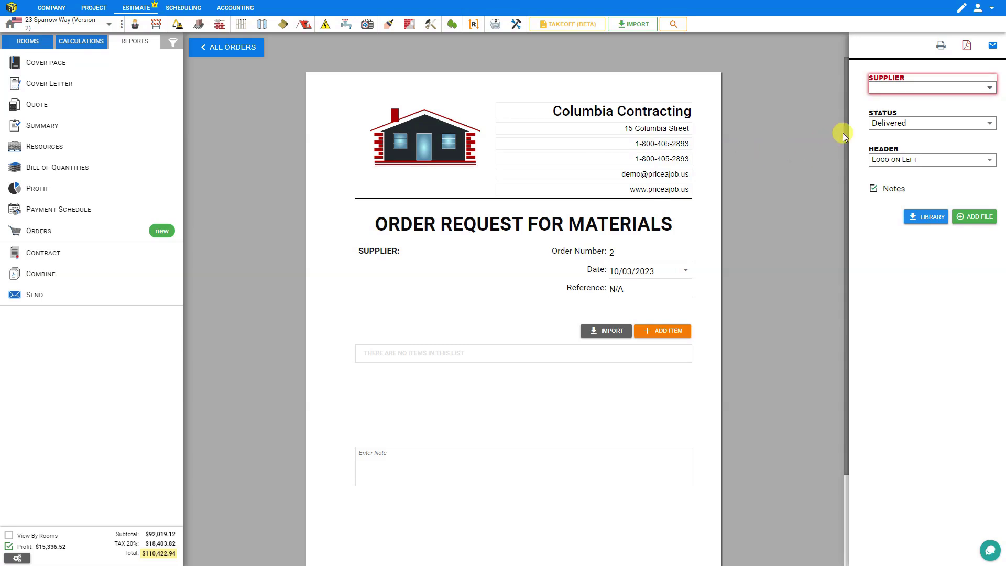
# Create supplier 'Lowes' with its street address and e-mail, and assign it to order 2
pyautogui.click(902, 89)
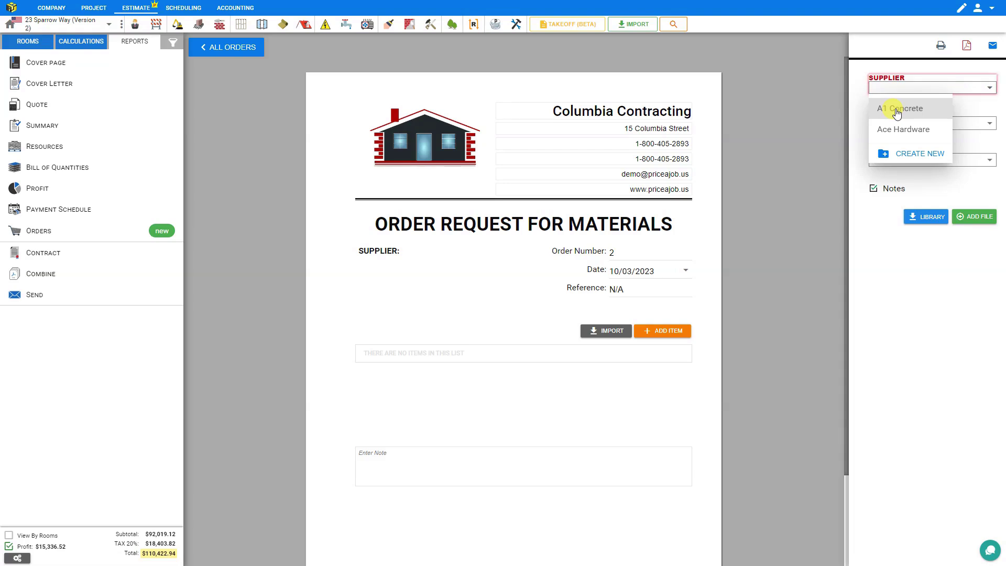
pyautogui.click(912, 157)
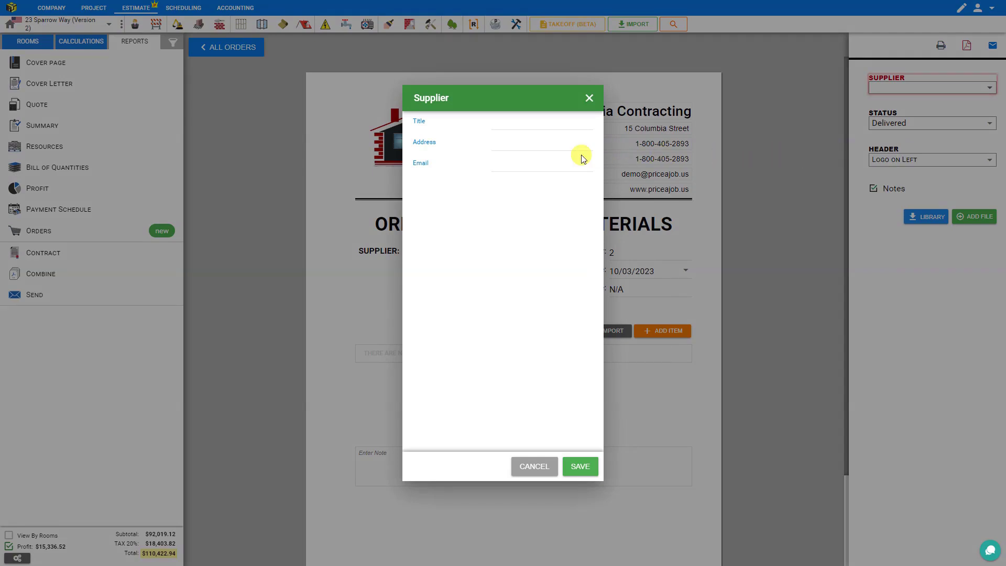
pyautogui.click(512, 124)
pyautogui.write('Lowes')
pyautogui.click(513, 143)
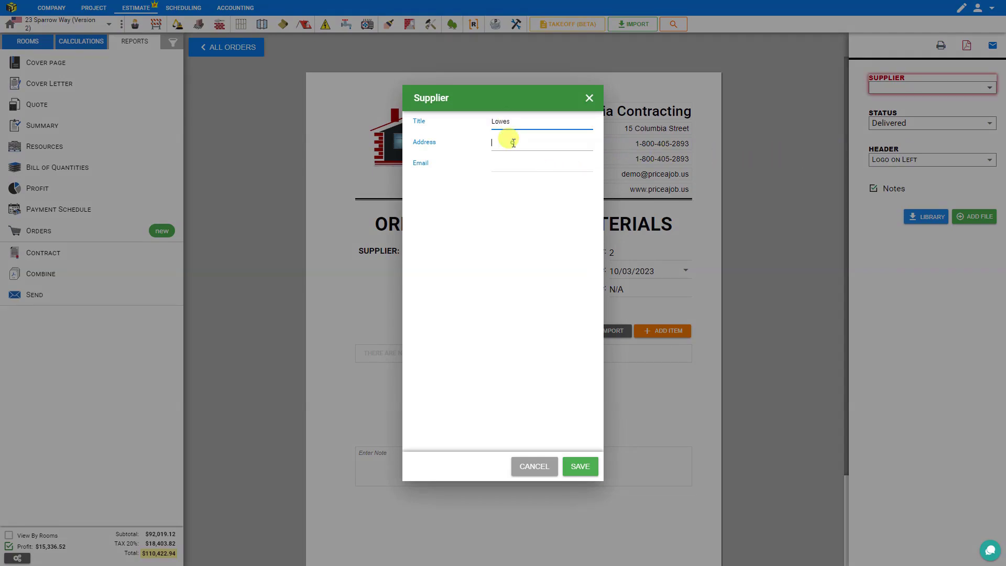
pyautogui.write('123 Builder Lane')
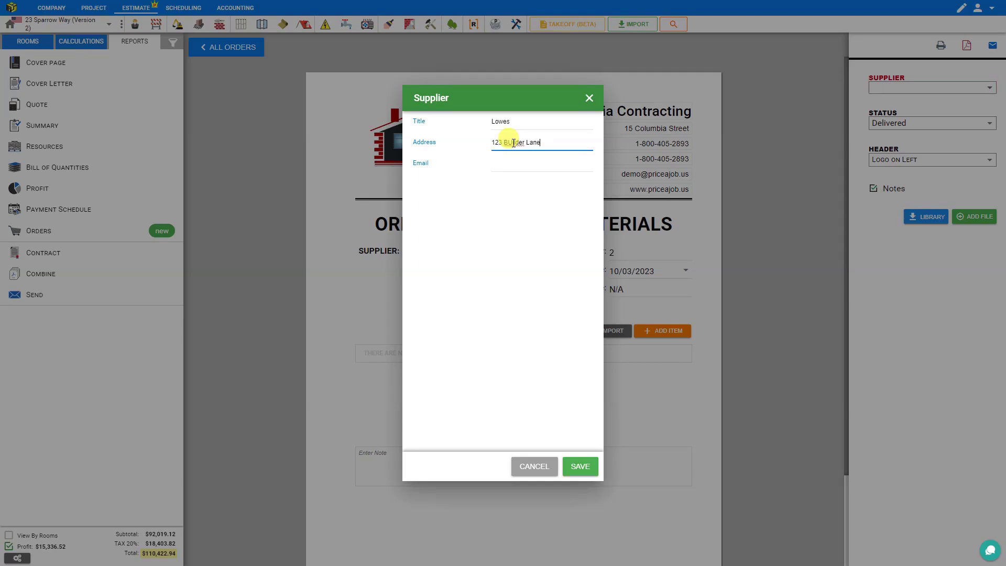
pyautogui.write(', Denver<')
pyautogui.press('Tab')
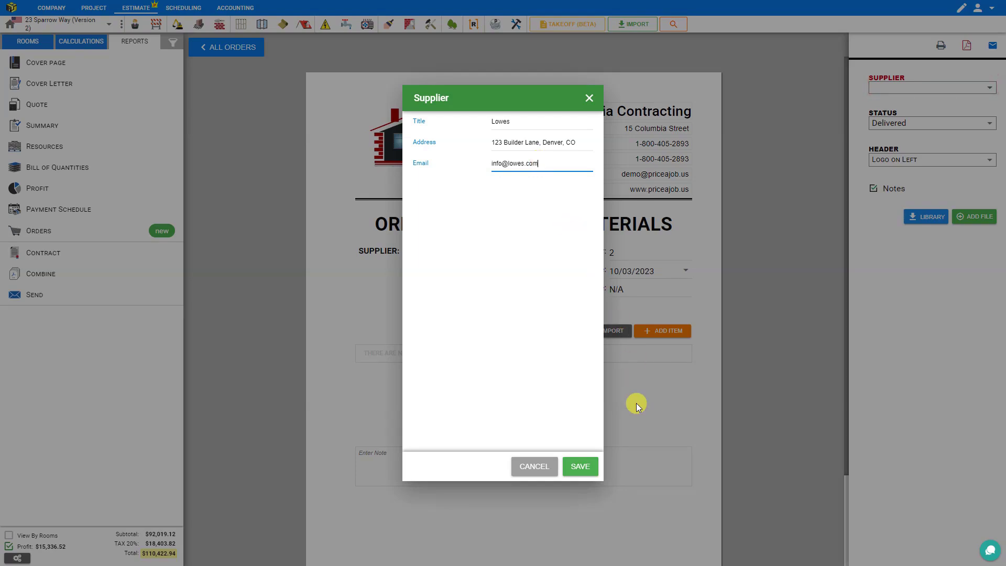
pyautogui.click(580, 466)
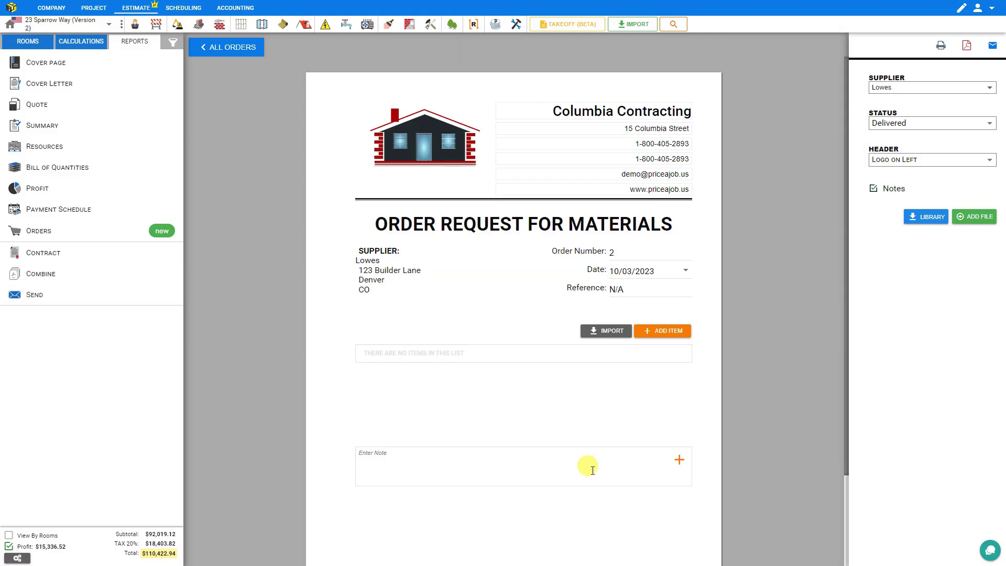
pyautogui.click(964, 92)
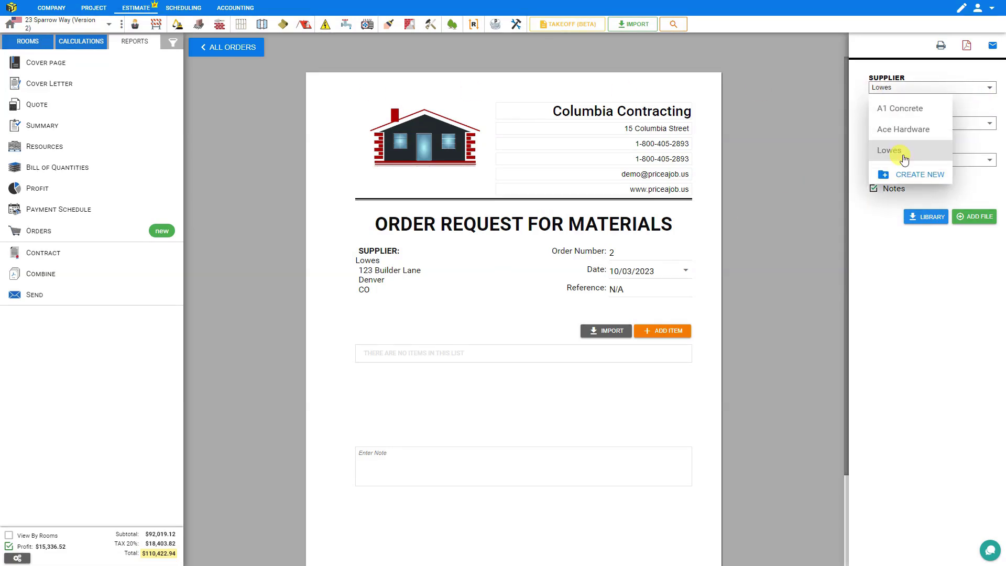
# View the Lowes profile under Company > Suppliers, then bring up the account menu
pyautogui.click(46, 12)
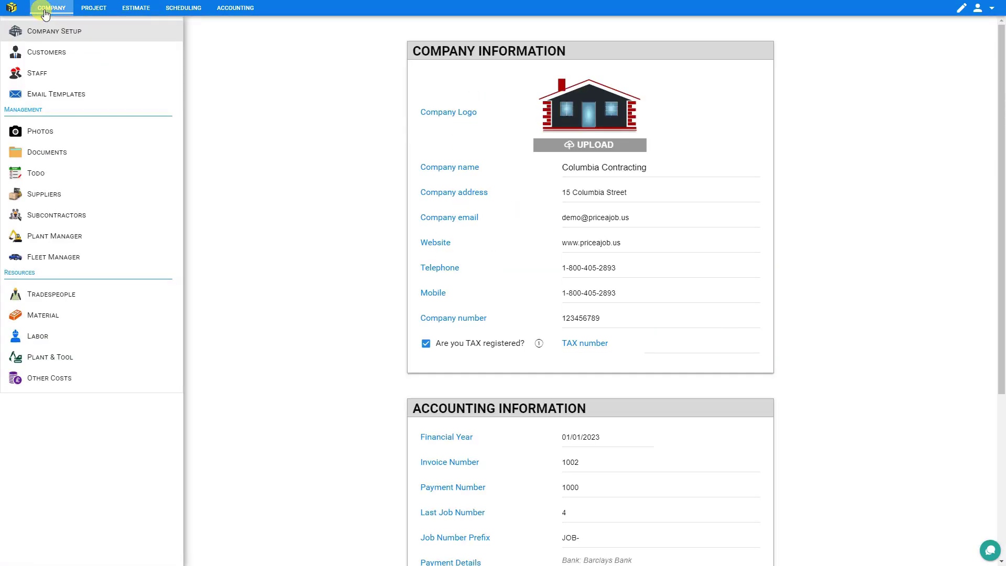
pyautogui.click(46, 195)
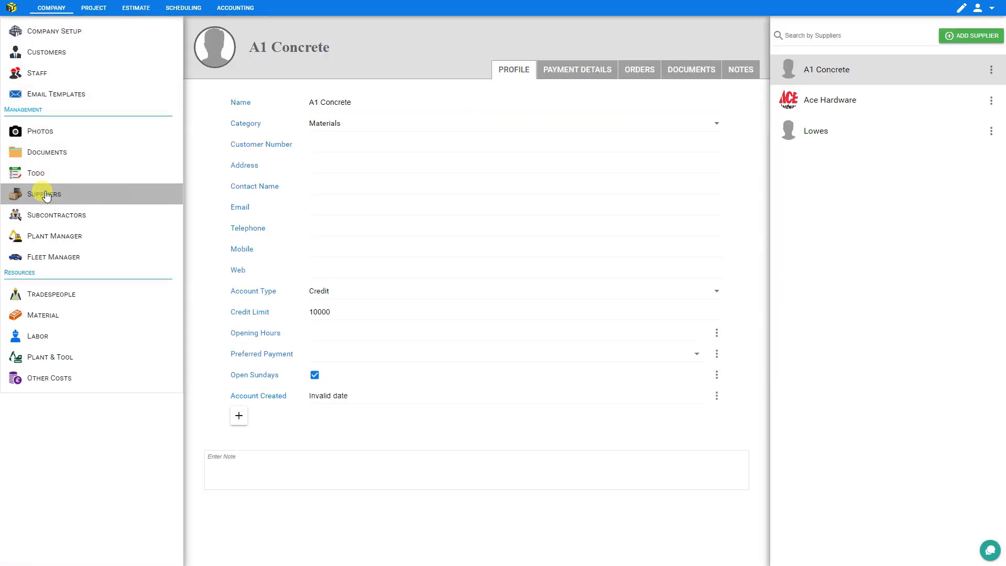
pyautogui.click(832, 136)
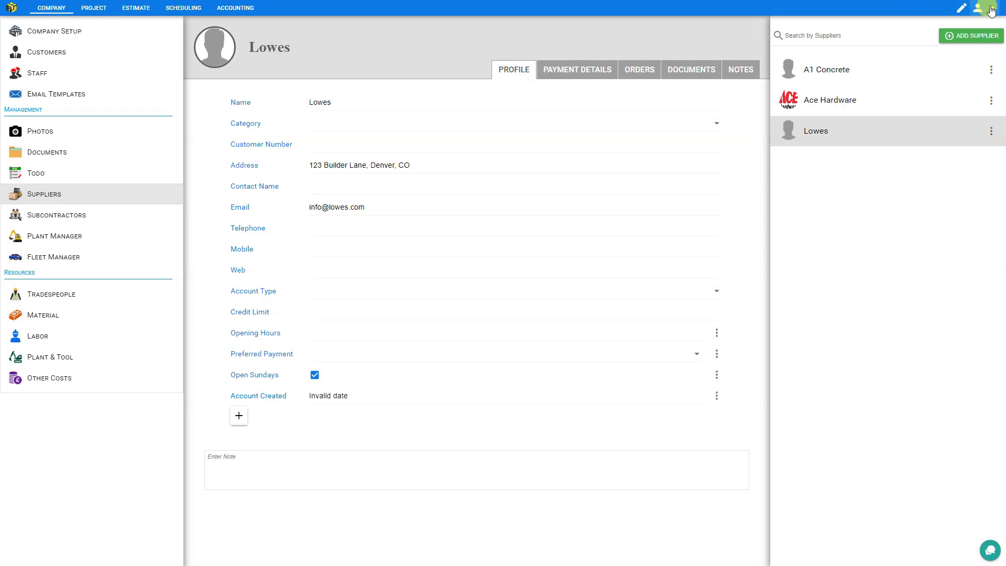
pyautogui.click(991, 11)
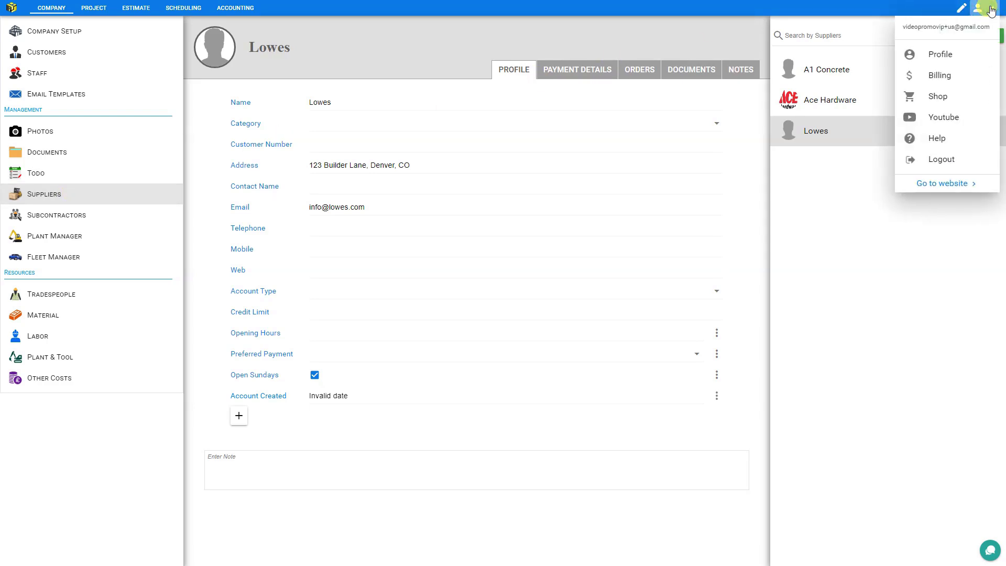
# Select yearly Project Management, Estimating and Accounting plans for $777.00, then start the app
pyautogui.click(953, 99)
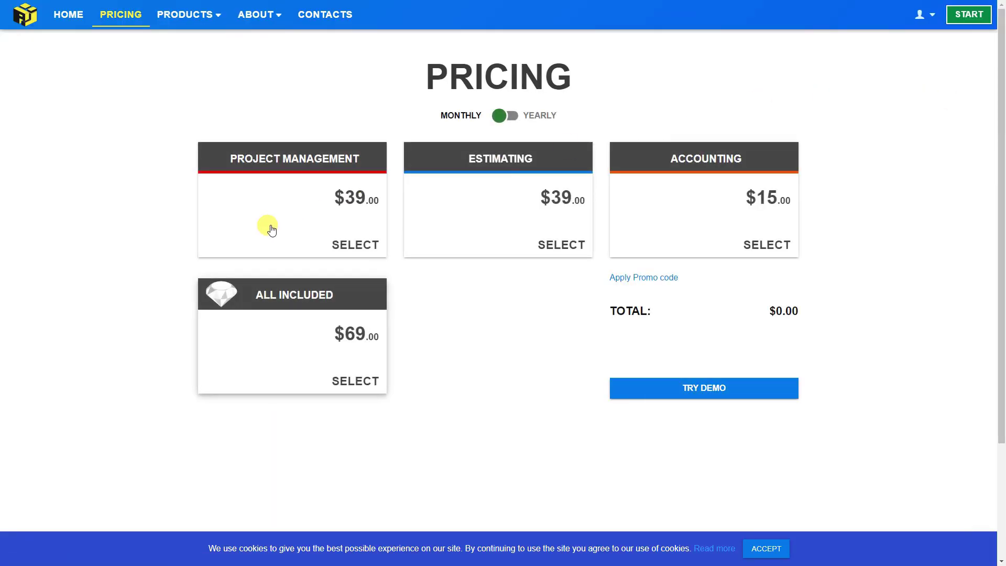
pyautogui.click(273, 221)
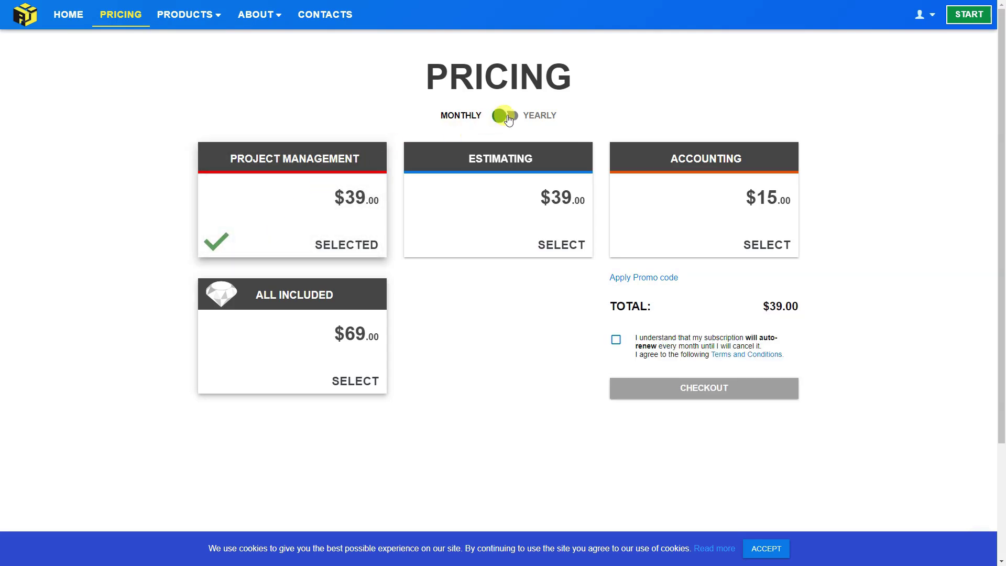
pyautogui.click(506, 116)
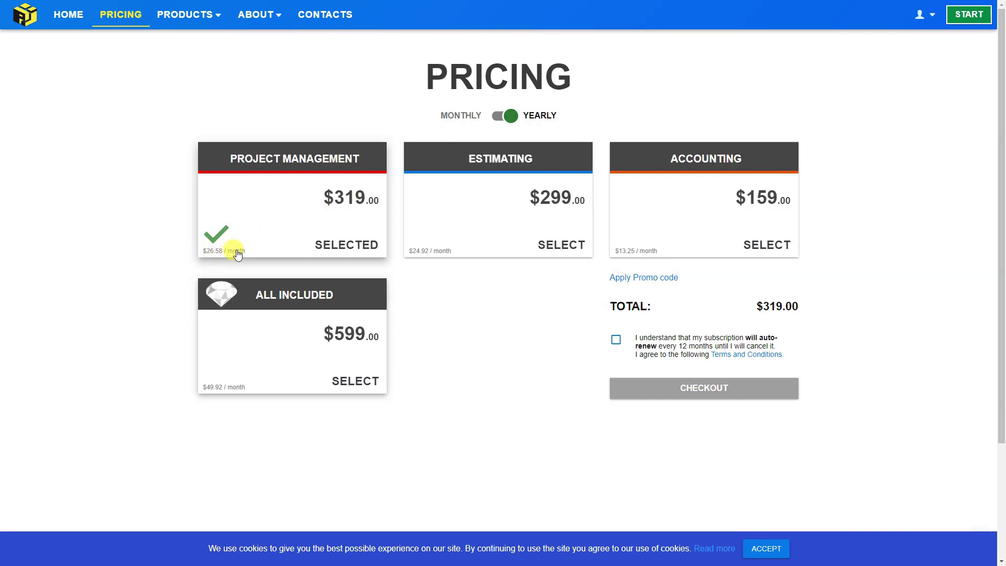
pyautogui.click(449, 217)
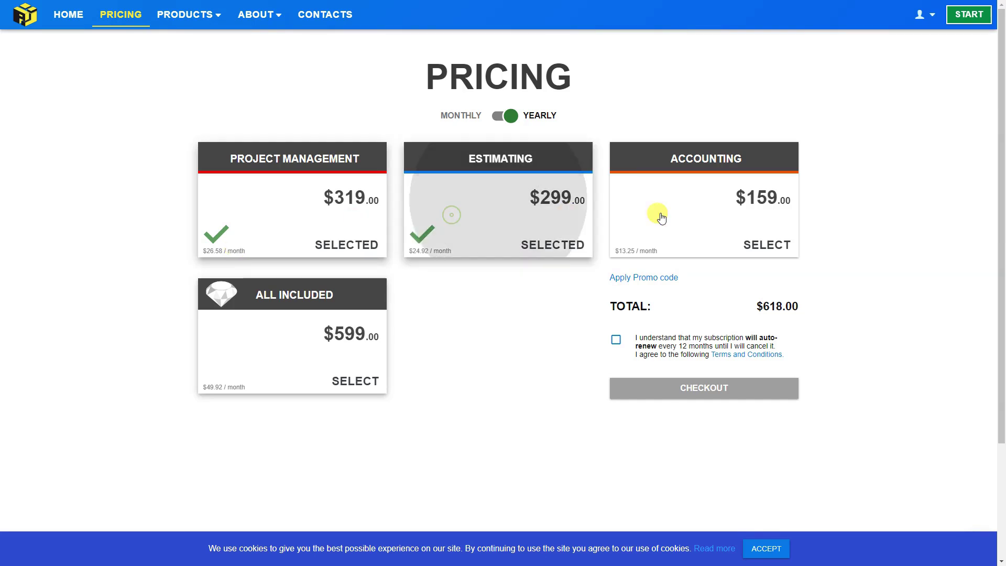
pyautogui.click(676, 218)
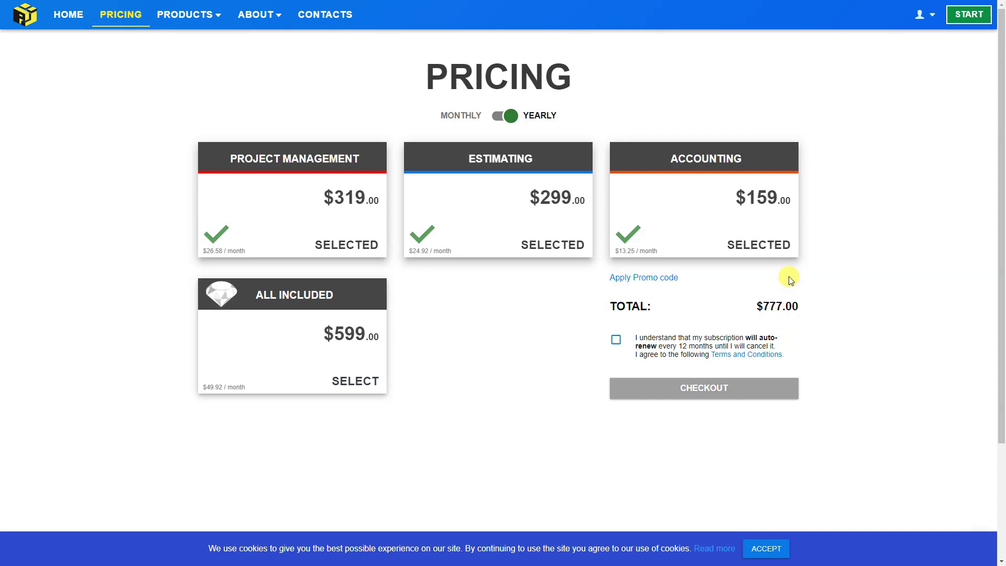
pyautogui.click(965, 15)
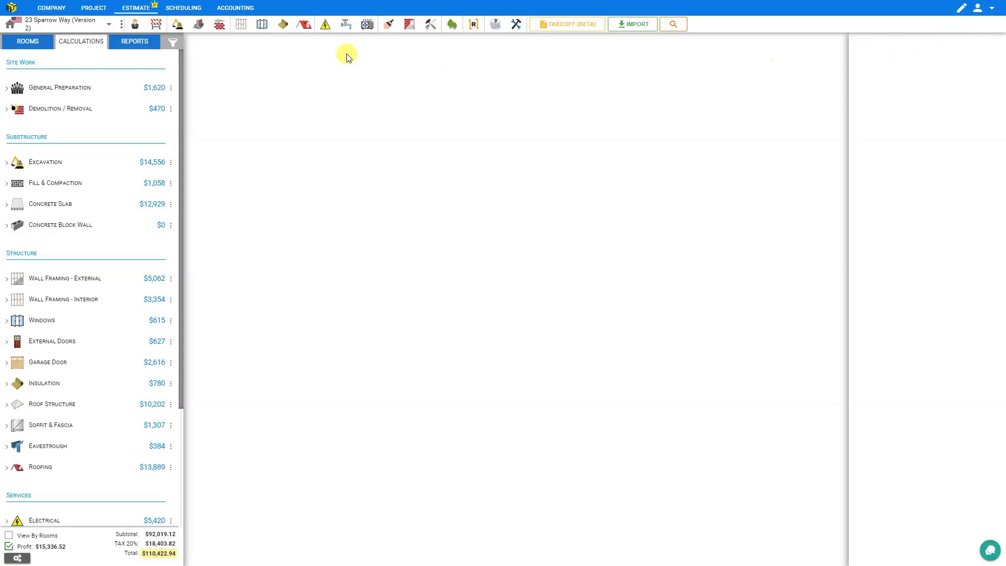
pyautogui.click(131, 47)
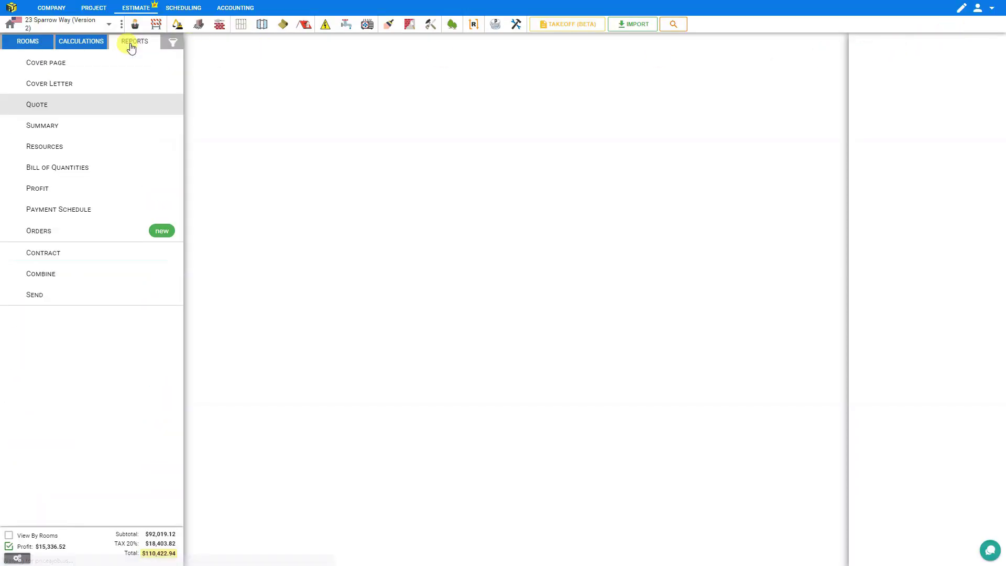
pyautogui.click(42, 231)
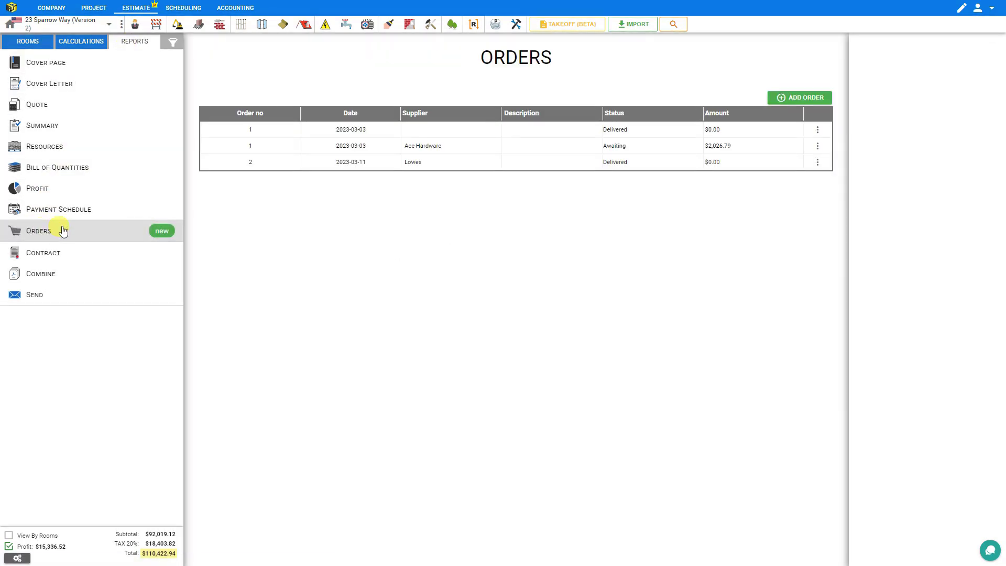
pyautogui.click(406, 161)
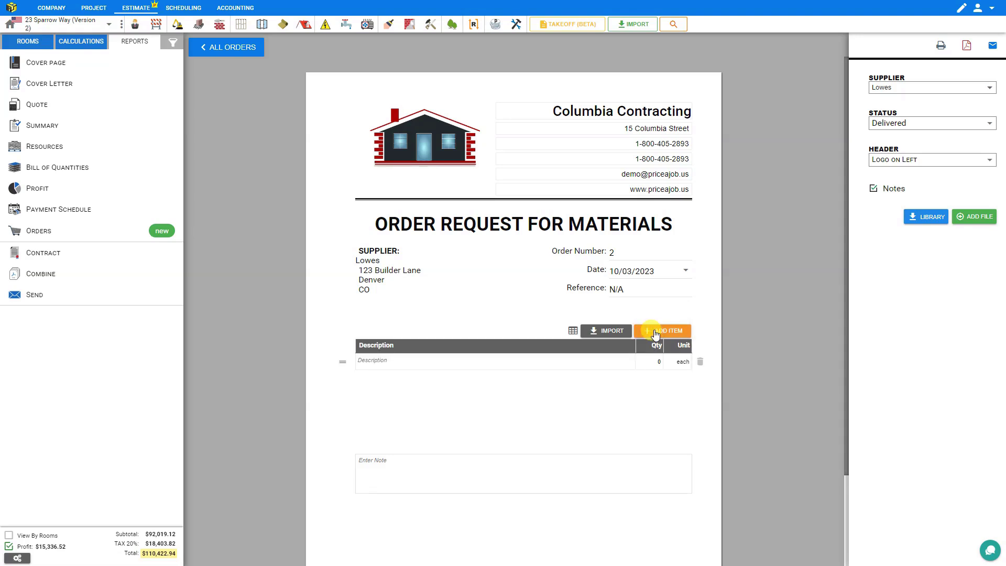
# Enter the first item 'screws, #10' with quantity 3 and unit box
pyautogui.click(390, 363)
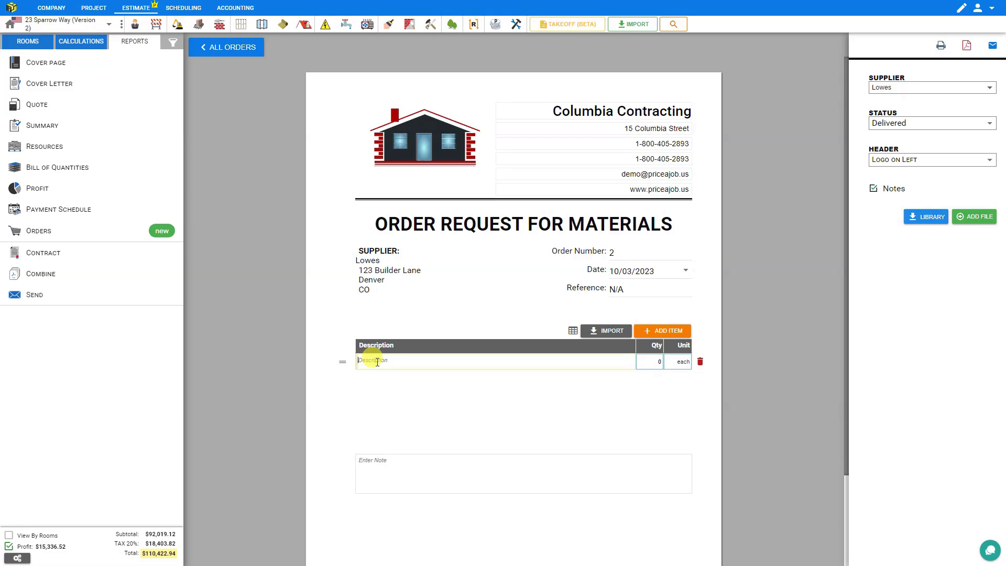
pyautogui.write('screws, #10, 1 1/2", box of 200')
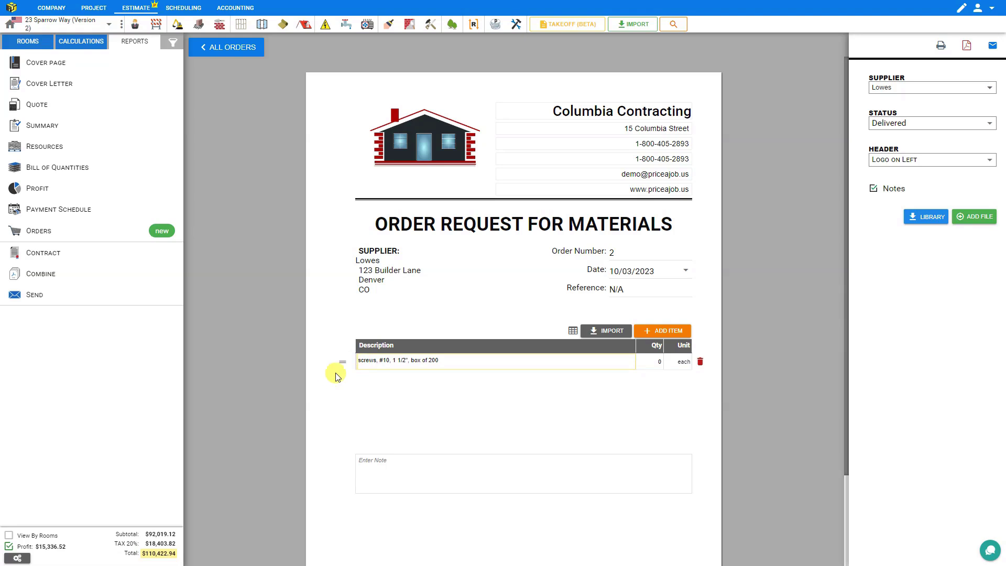
pyautogui.click(652, 362)
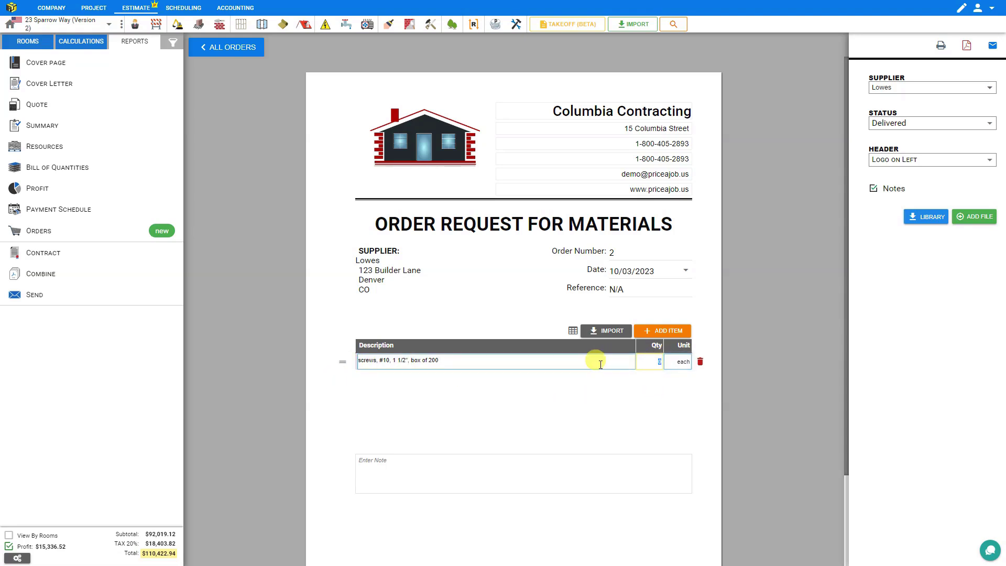
pyautogui.click(684, 363)
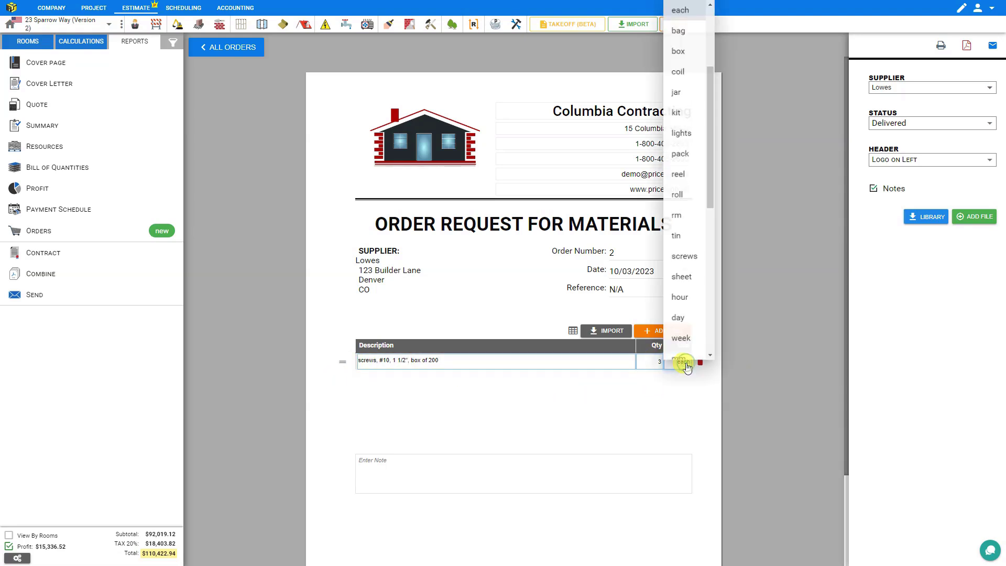
pyautogui.click(679, 53)
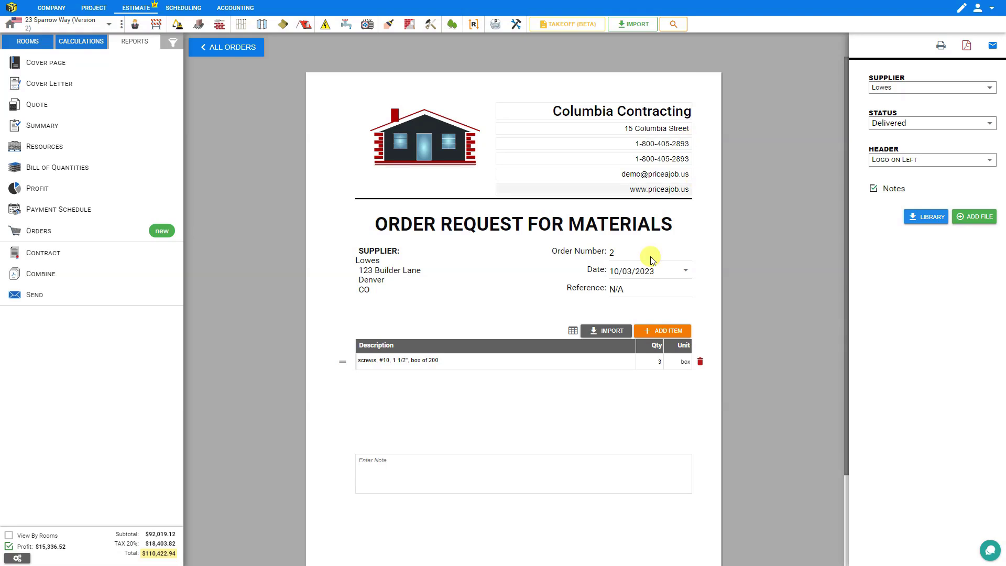
# Add 'cement, 50 lb', 8 bags, and move it above the screws line
pyautogui.click(665, 332)
pyautogui.click(378, 377)
pyautogui.write('cement')
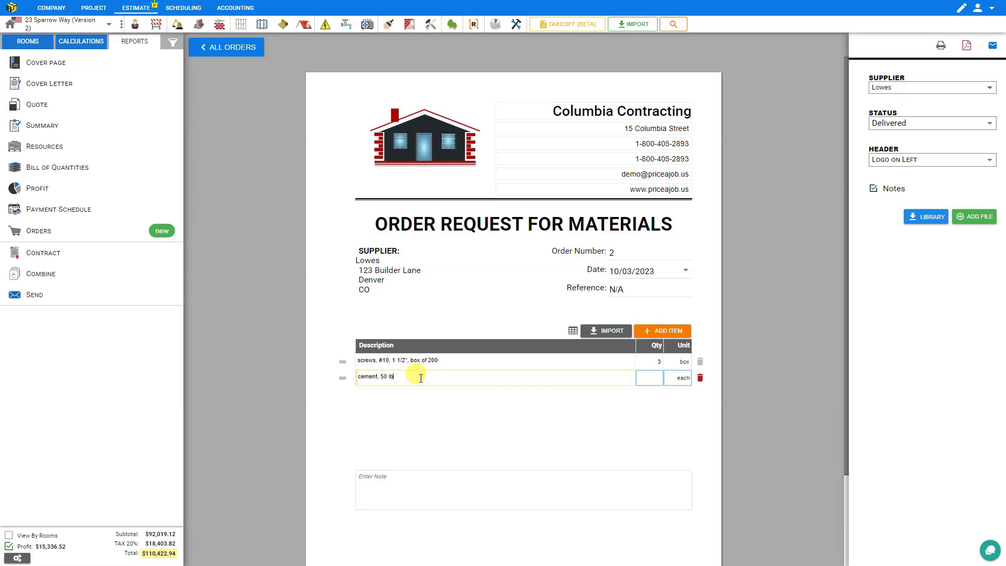
pyautogui.write(', 50 lb')
pyautogui.click(650, 377)
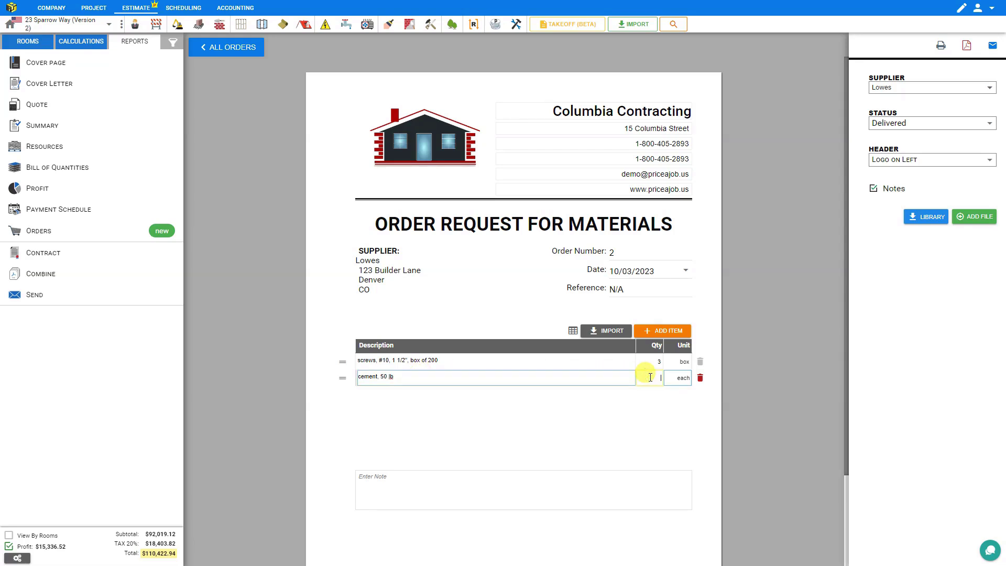
pyautogui.click(677, 380)
pyautogui.click(682, 380)
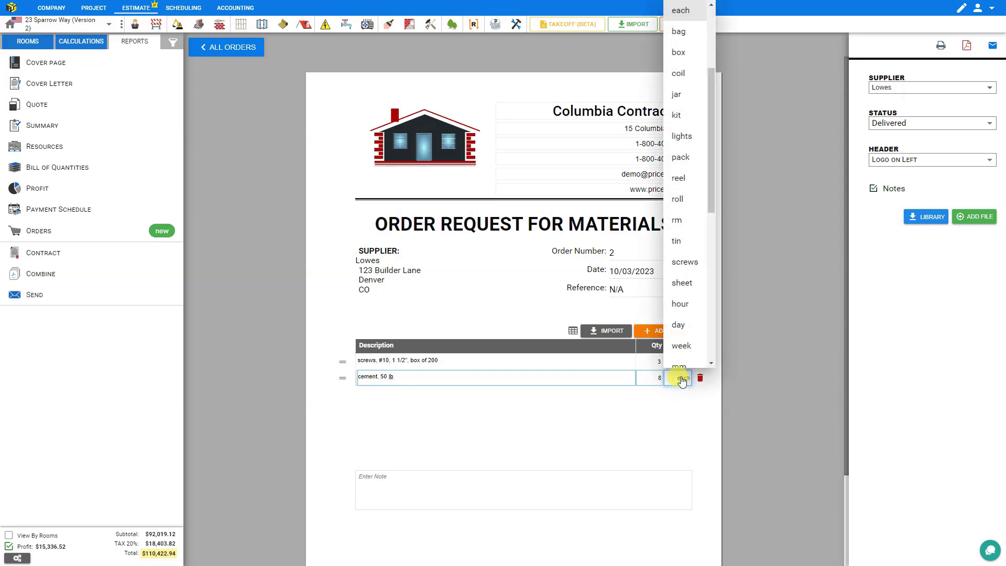
pyautogui.click(681, 32)
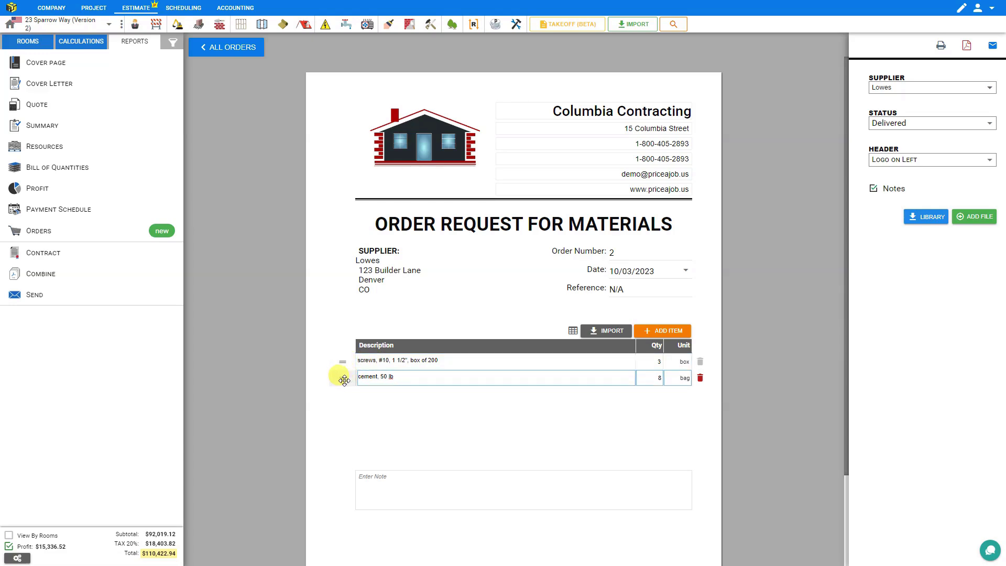
pyautogui.moveTo(342, 380); pyautogui.dragTo(341, 362)
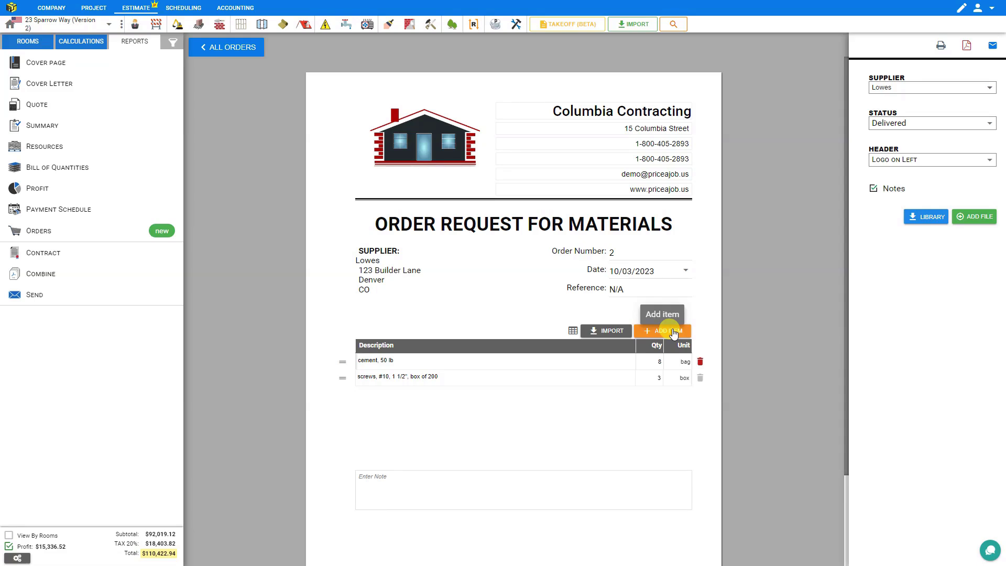
pyautogui.click(78, 46)
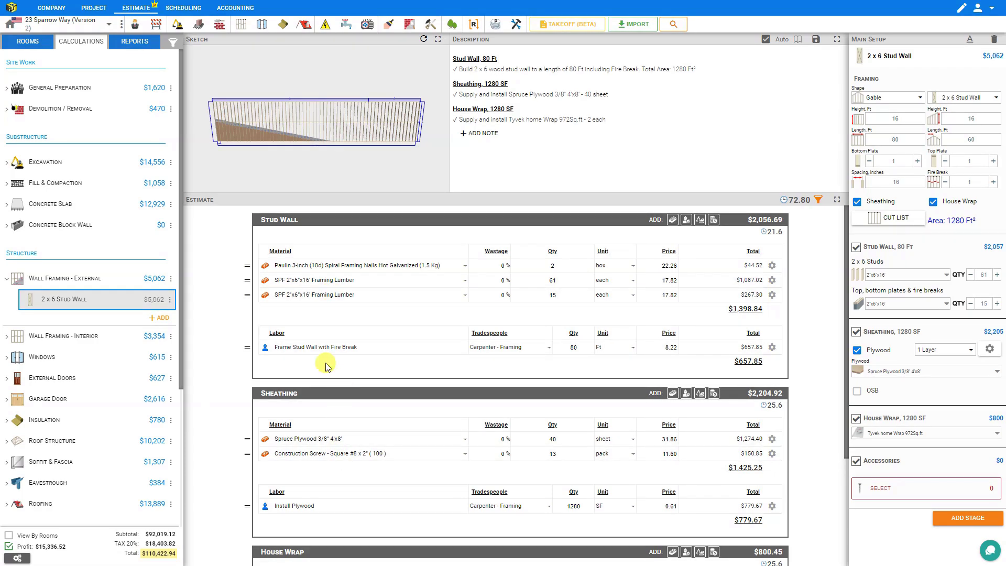
pyautogui.click(134, 44)
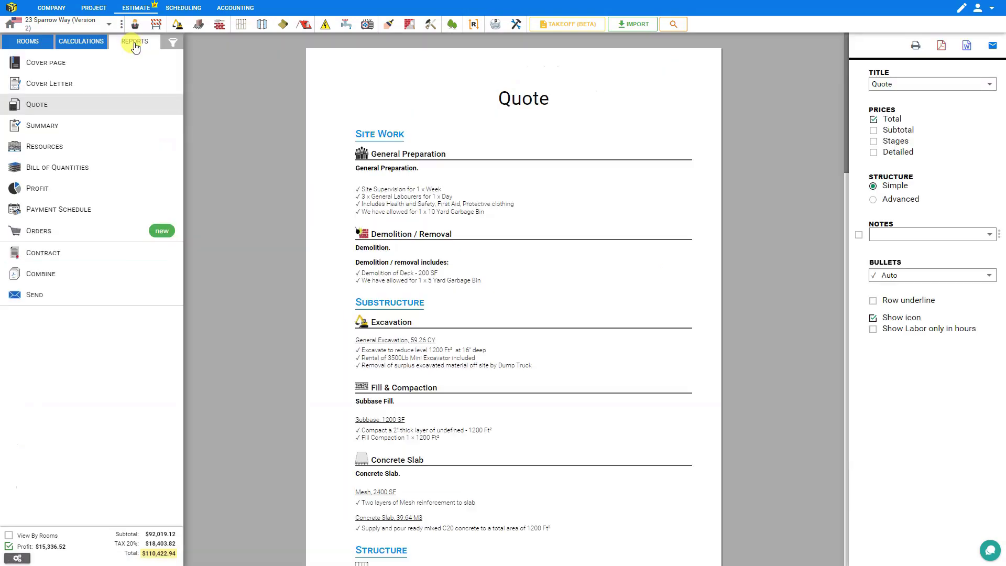
pyautogui.click(46, 239)
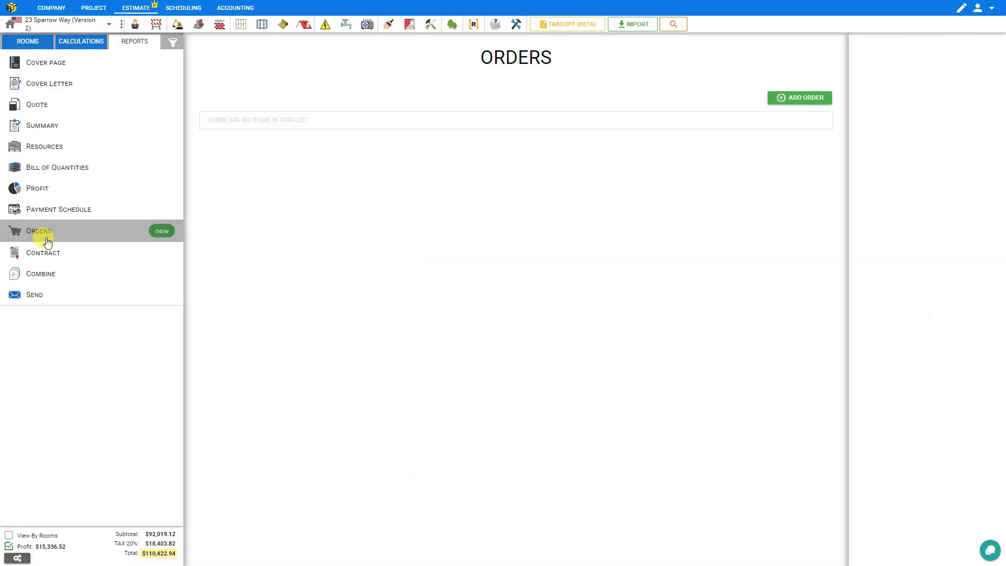
pyautogui.click(364, 164)
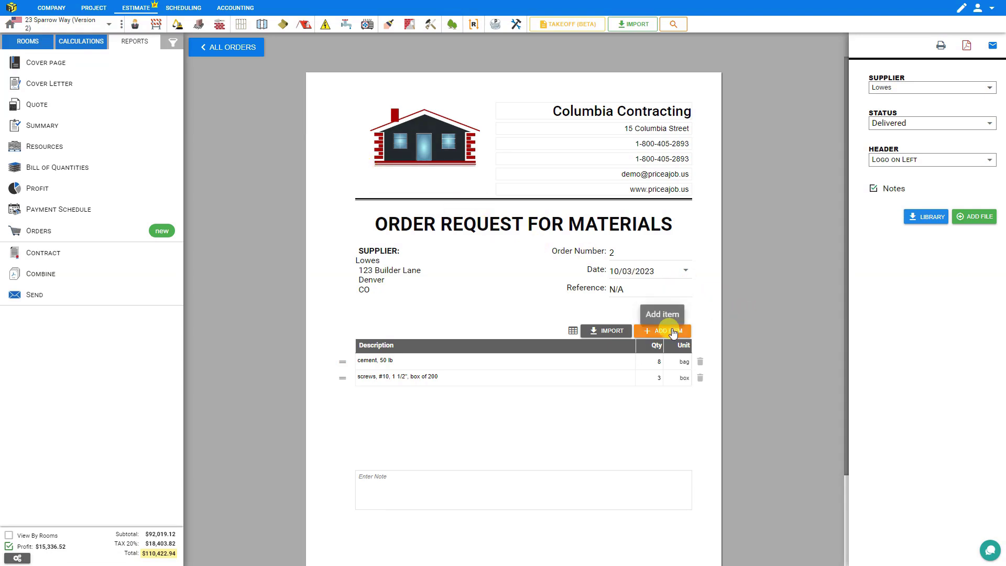
pyautogui.click(602, 331)
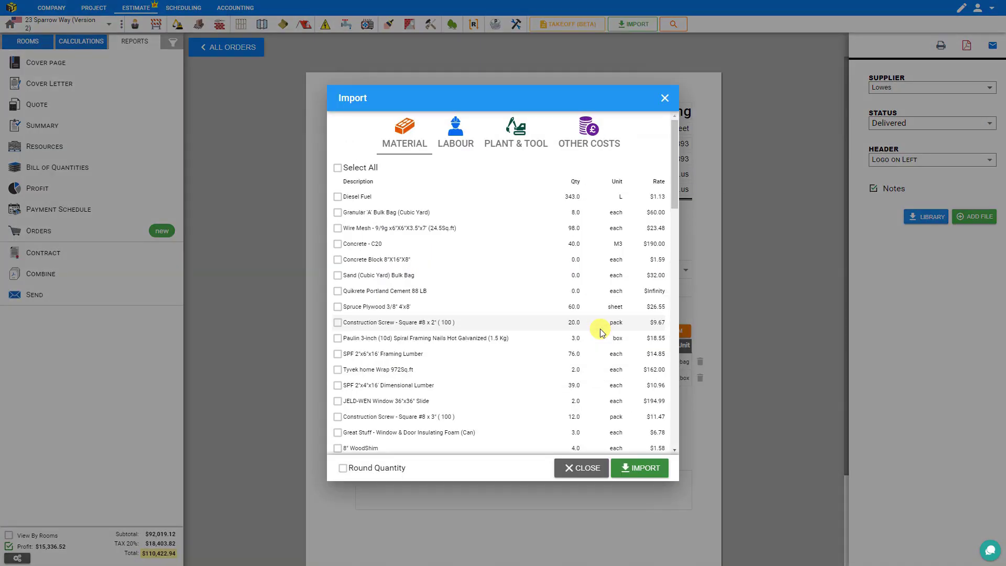
pyautogui.click(456, 134)
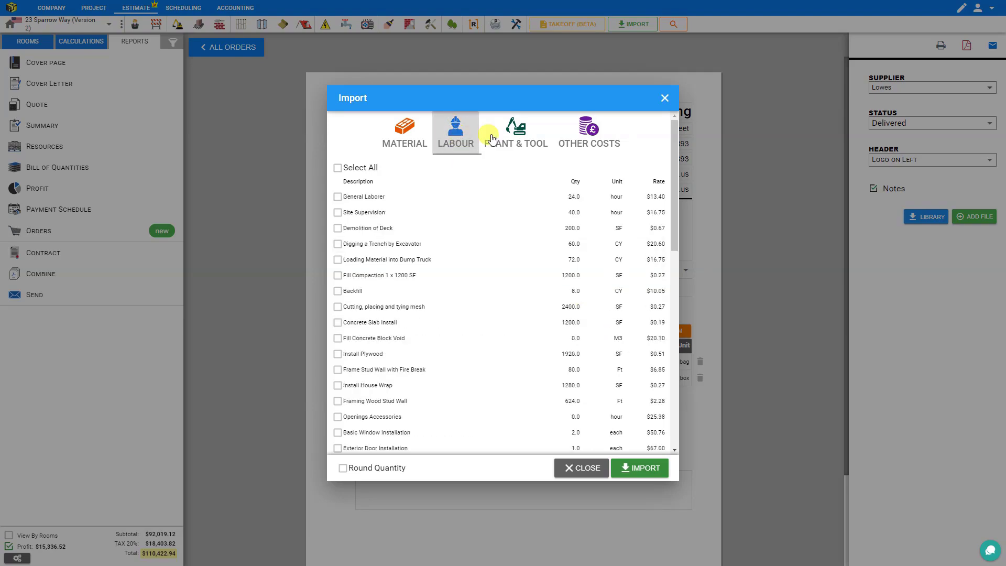
pyautogui.click(517, 137)
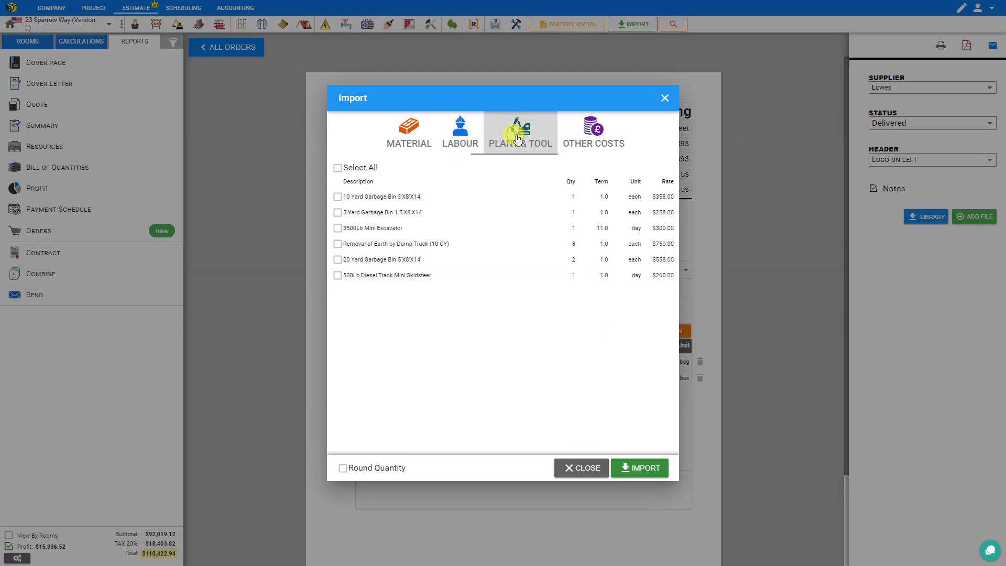
pyautogui.click(590, 132)
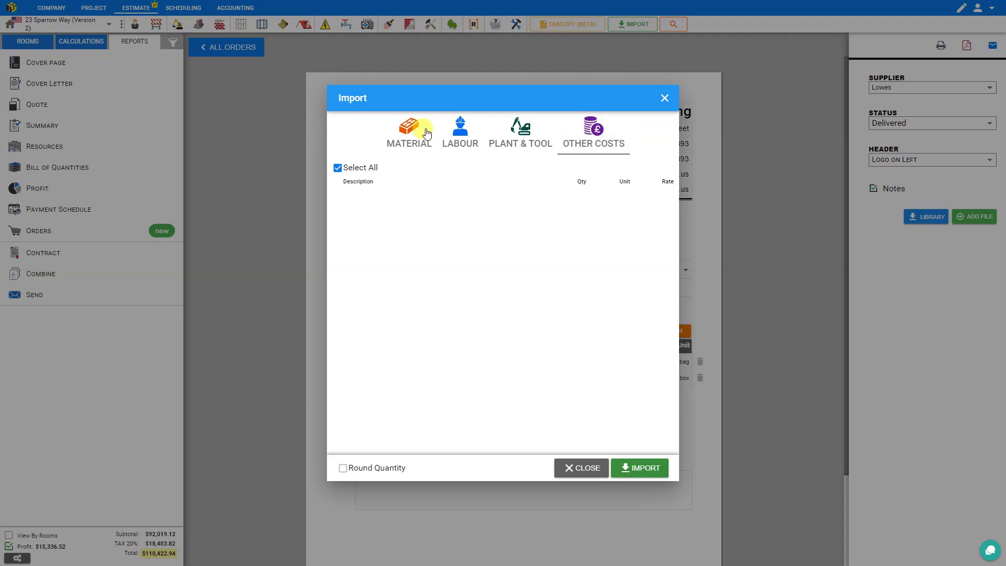
pyautogui.click(411, 134)
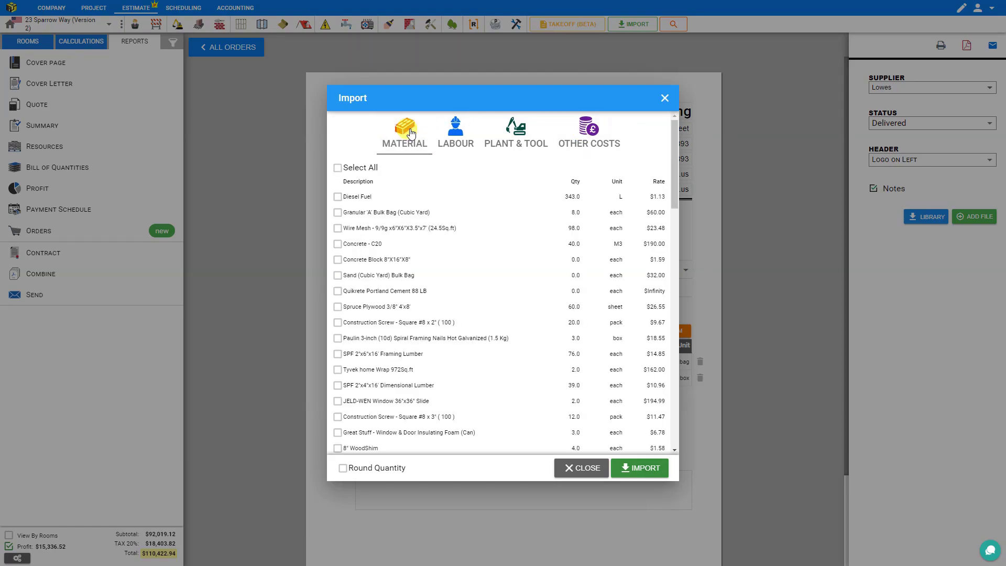
pyautogui.click(337, 169)
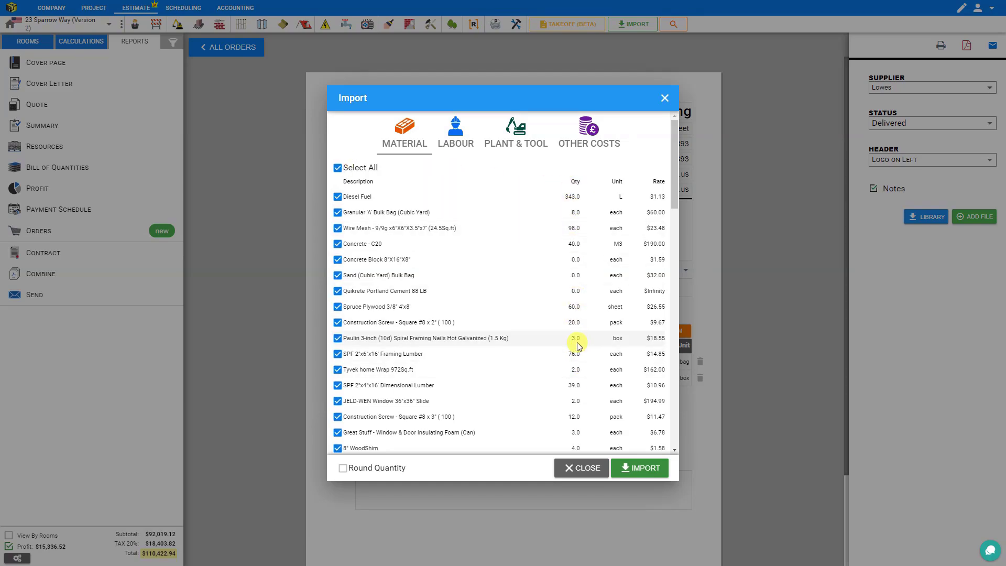
pyautogui.scroll(-4, 575, 341)
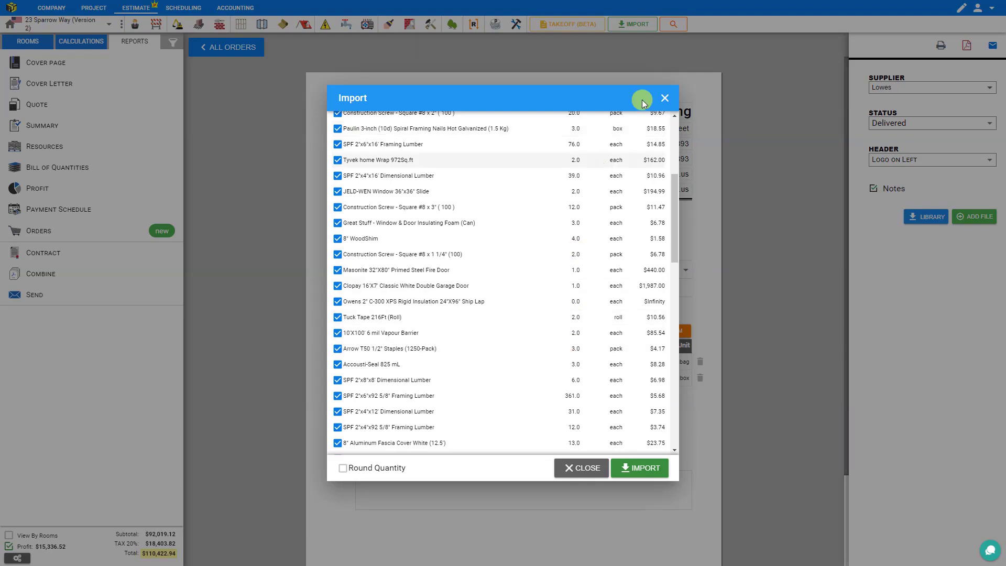
pyautogui.click(664, 98)
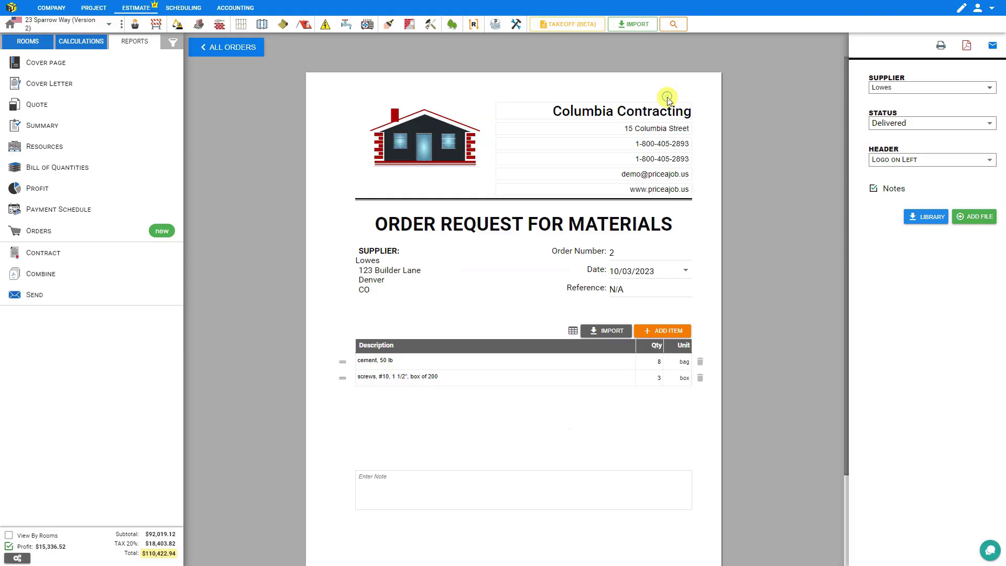
# Untick current-project rounding for material, labor, plant & tool and other costs
pyautogui.click(17, 558)
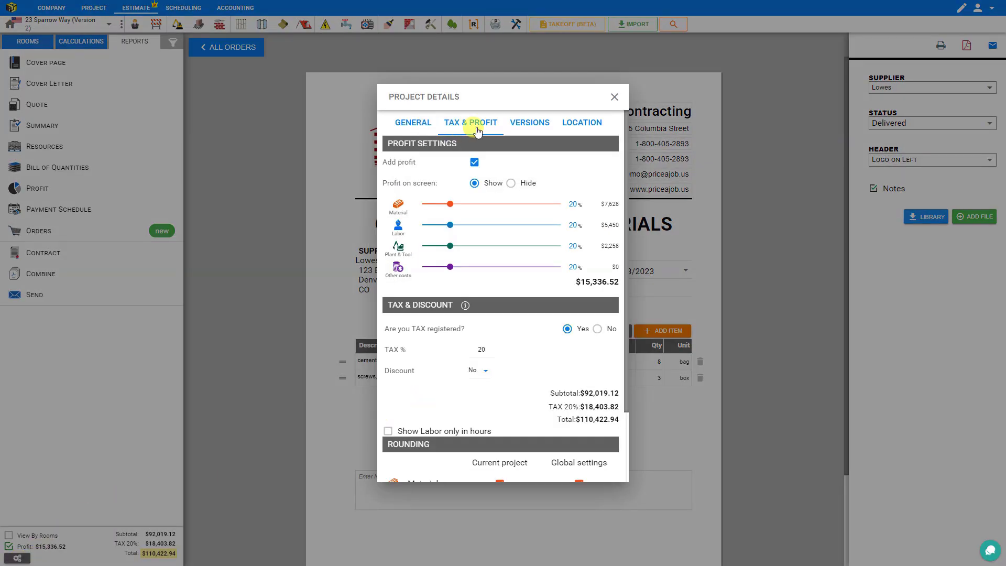
pyautogui.scroll(-2, 485, 258)
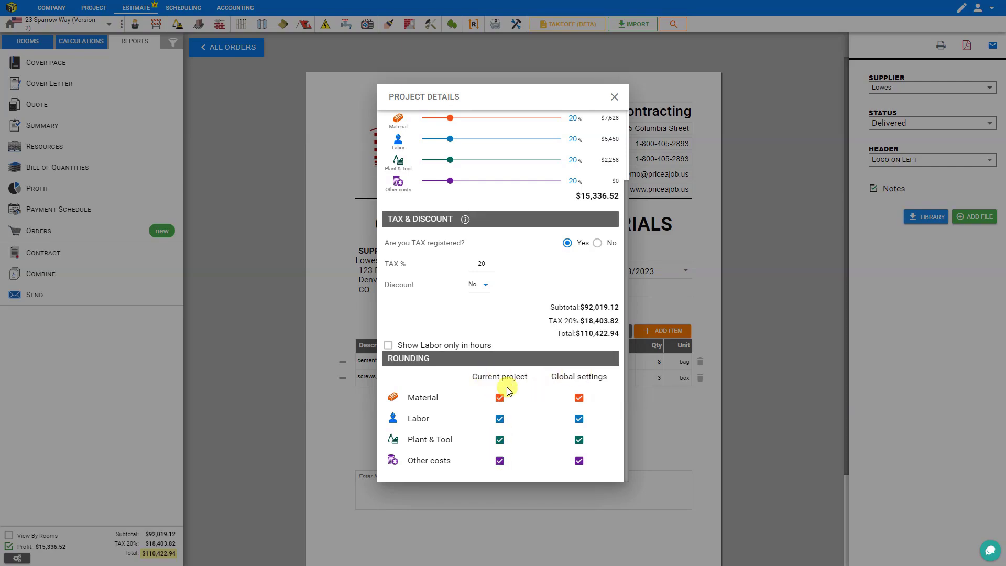
pyautogui.click(500, 398)
pyautogui.click(499, 419)
pyautogui.click(499, 440)
pyautogui.click(500, 460)
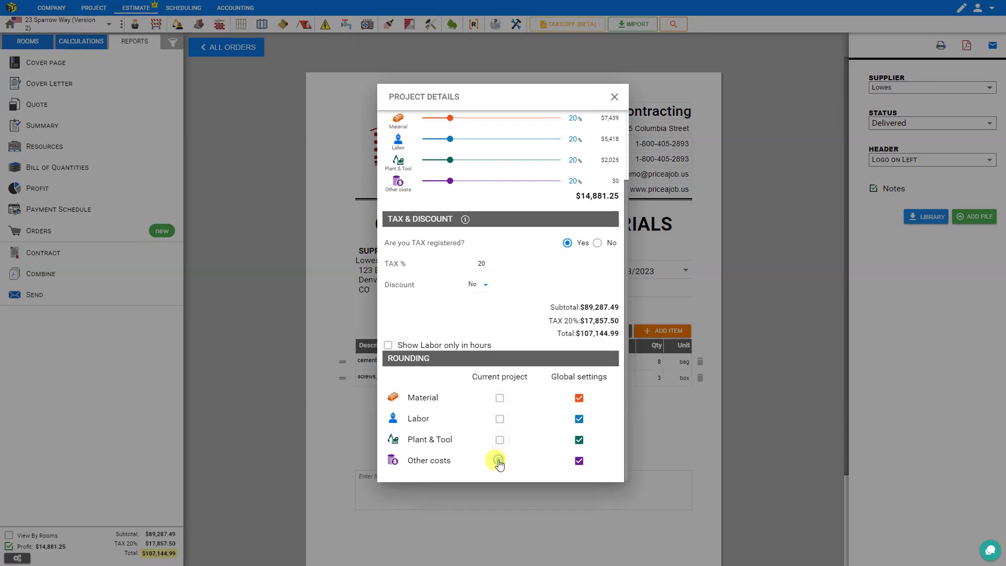
pyautogui.click(614, 97)
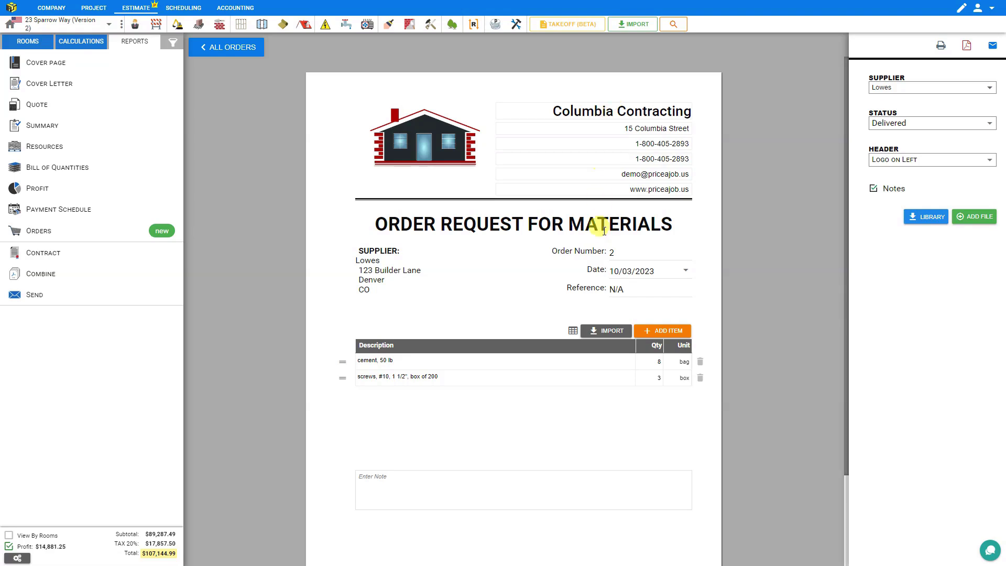
# Import estimate materials with Round Quantity on, excluding Aluminum Siding - Allowance
pyautogui.click(608, 331)
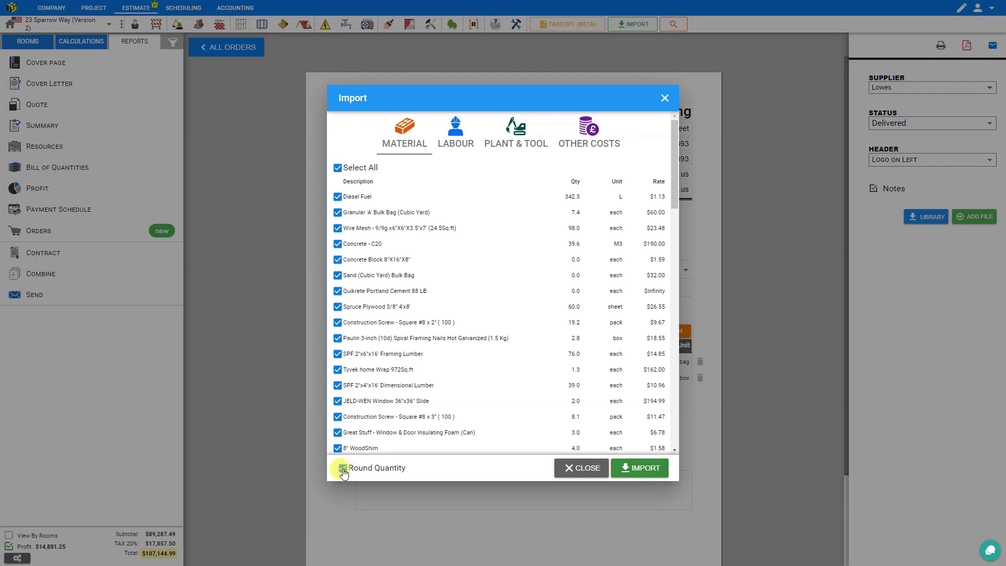
pyautogui.scroll(-5, 435, 311)
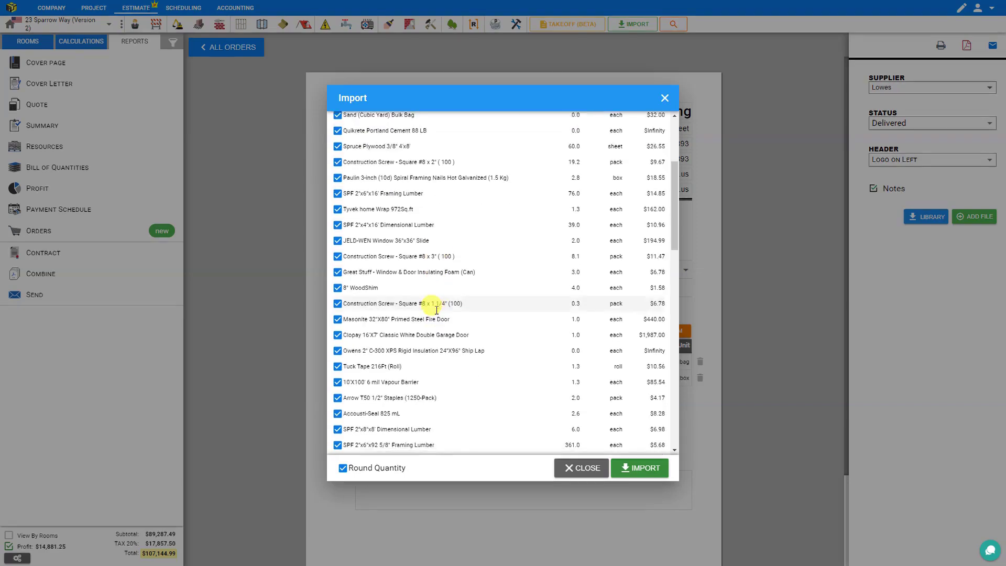
pyautogui.scroll(-7, 436, 310)
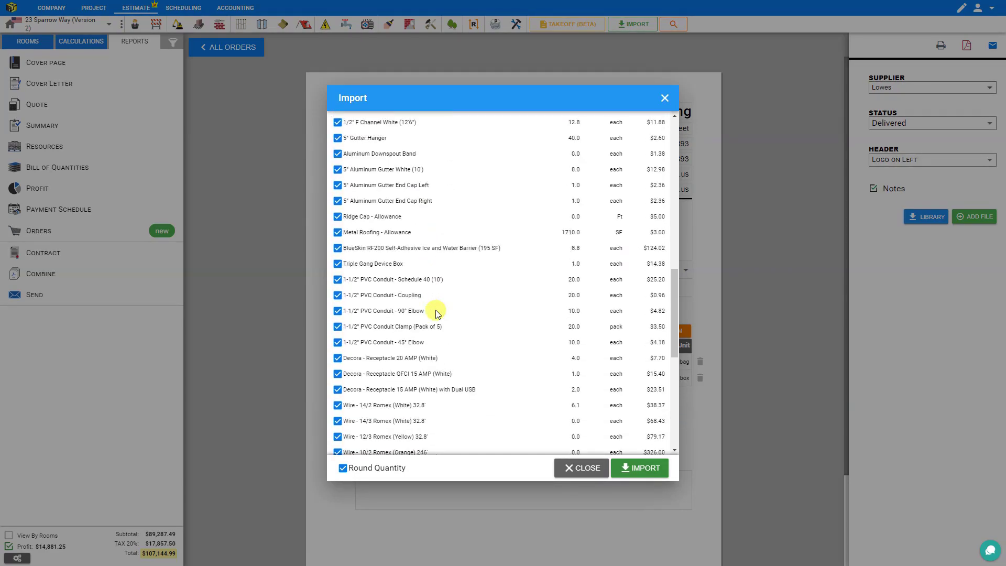
pyautogui.scroll(-6, 436, 310)
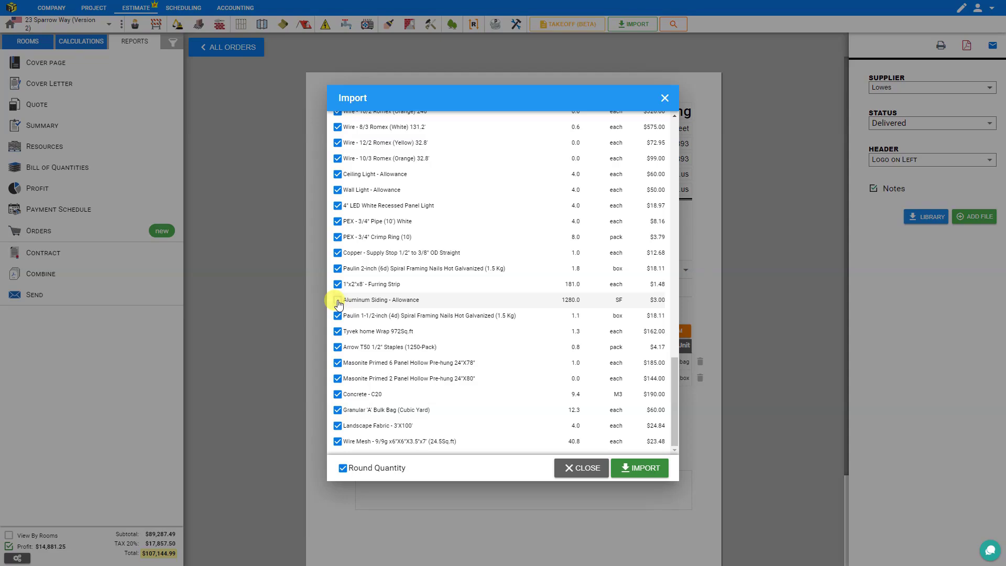
pyautogui.click(633, 472)
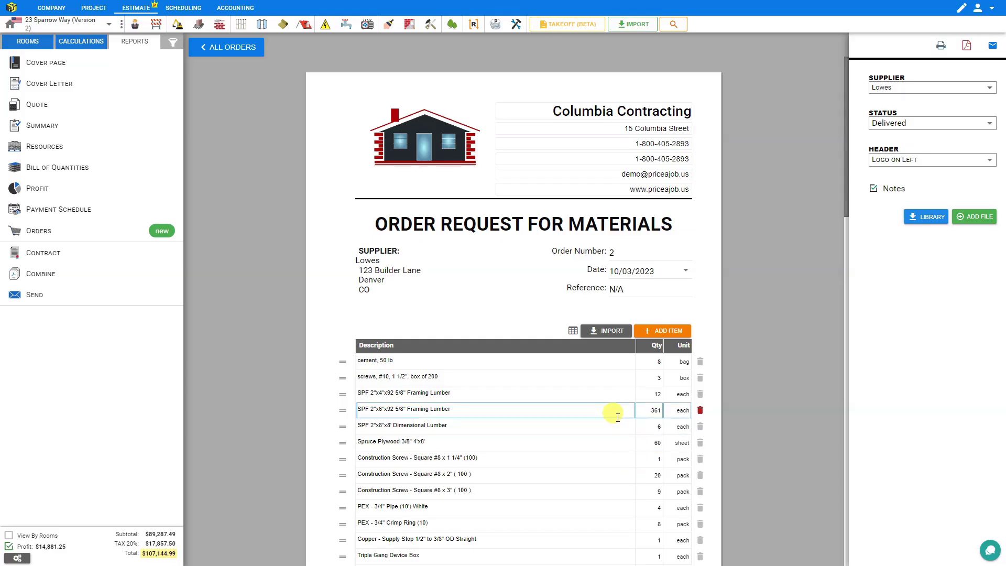
# Change Metal Roofing - Allowance's unit to Ft, then delete that line from Lowes order 2
pyautogui.scroll(-3, 616, 414)
pyautogui.scroll(-1, 618, 417)
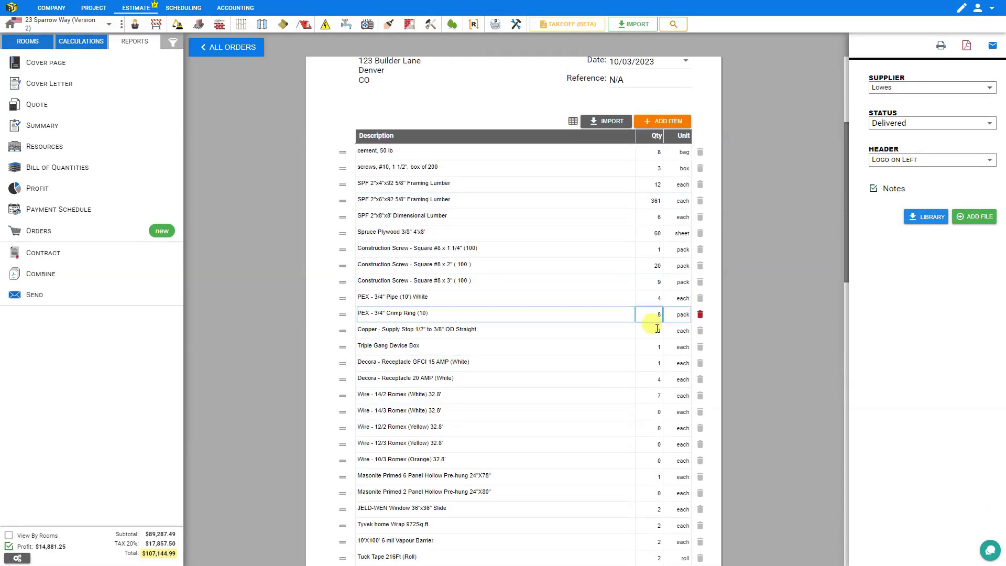
pyautogui.scroll(-3, 645, 408)
pyautogui.scroll(-10, 649, 412)
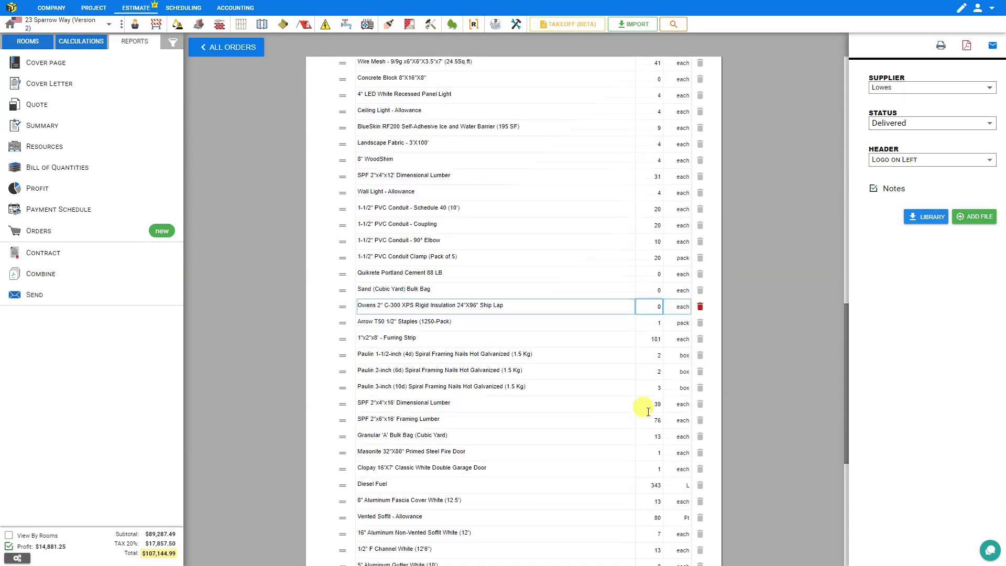
pyautogui.scroll(-1, 648, 412)
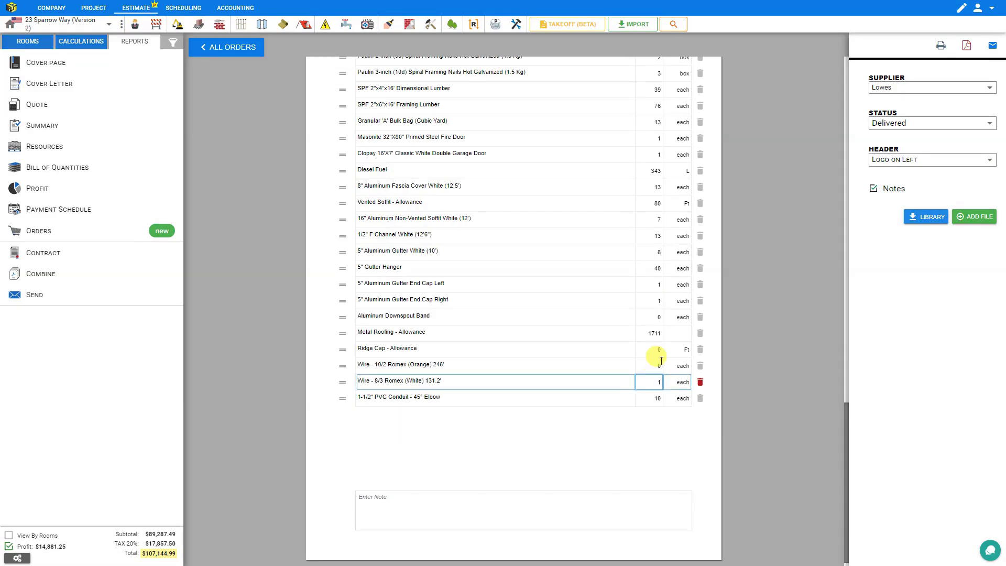
pyautogui.click(681, 340)
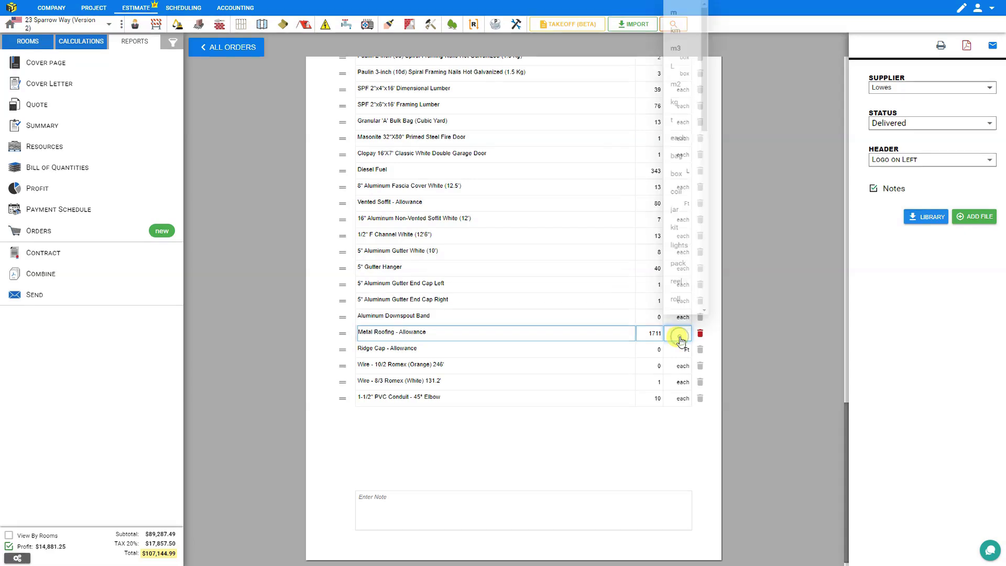
pyautogui.moveTo(711, 129); pyautogui.dragTo(710, 259)
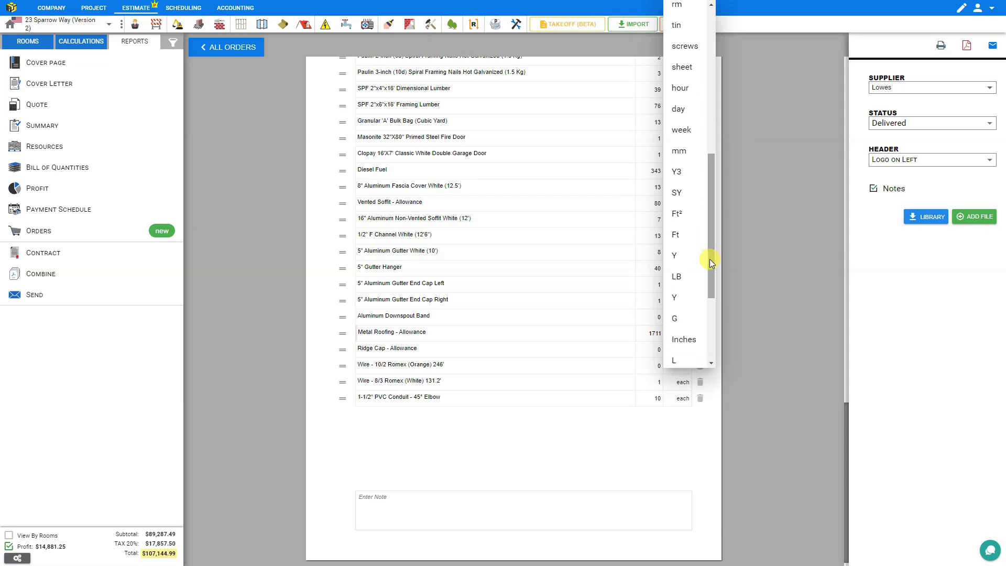
pyautogui.click(680, 235)
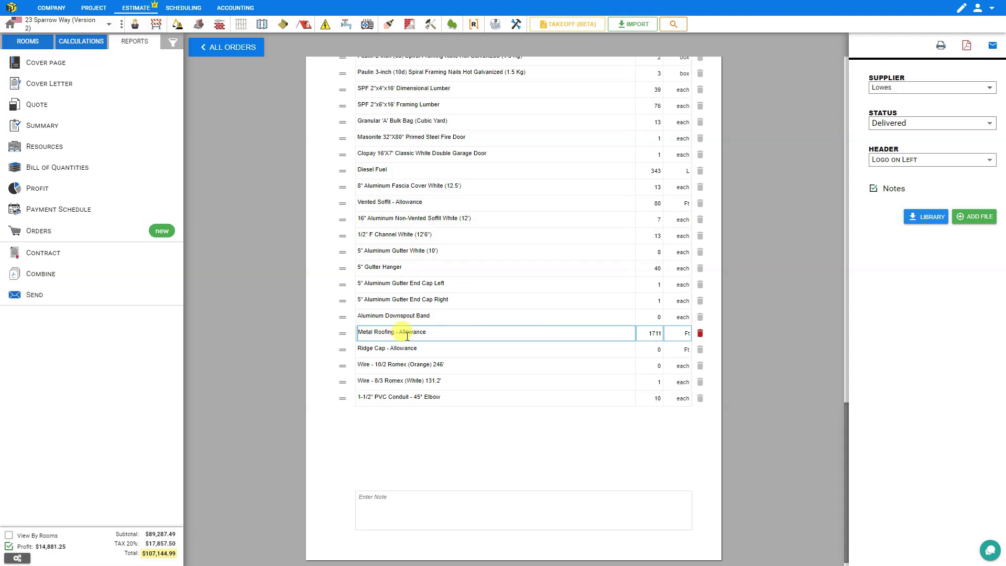
pyautogui.click(700, 334)
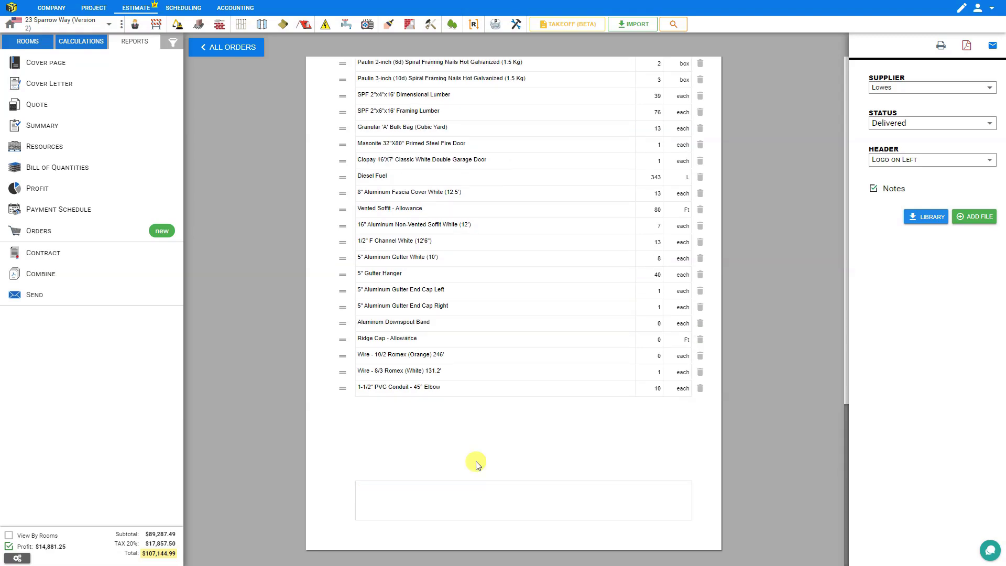
# From All Orders, add a new order 3 and prefix its ORDER heading with WORK
pyautogui.click(228, 49)
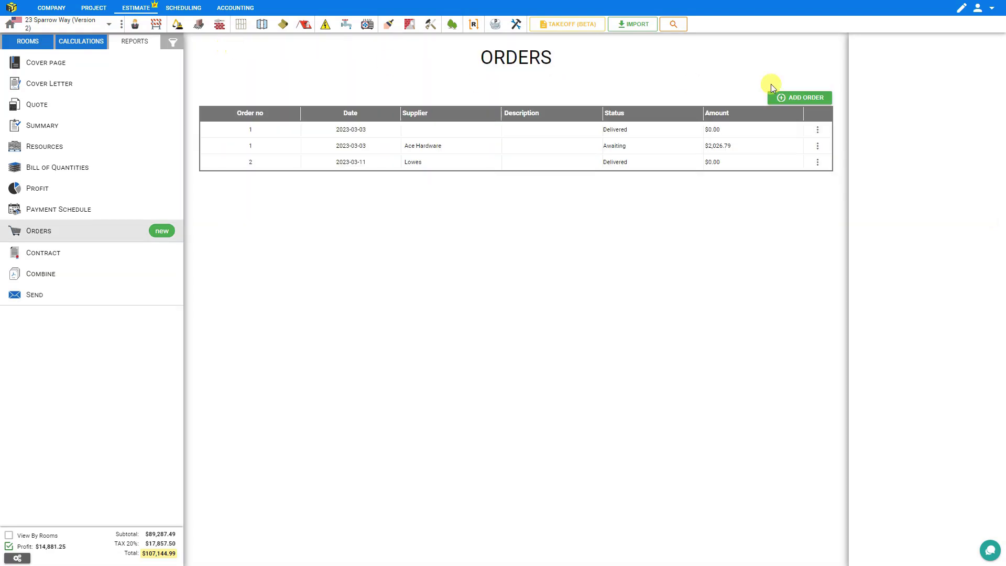
pyautogui.click(802, 97)
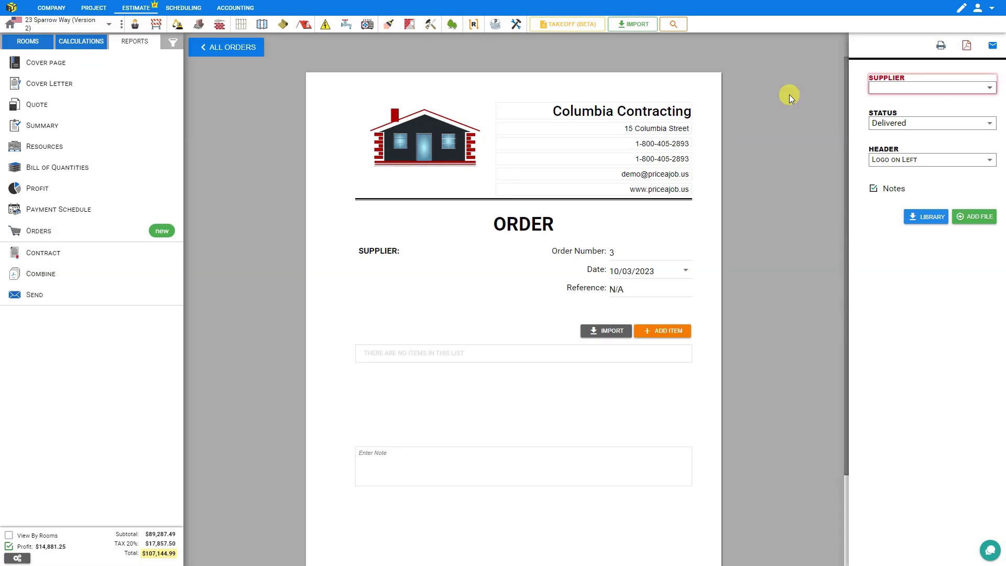
pyautogui.click(495, 223)
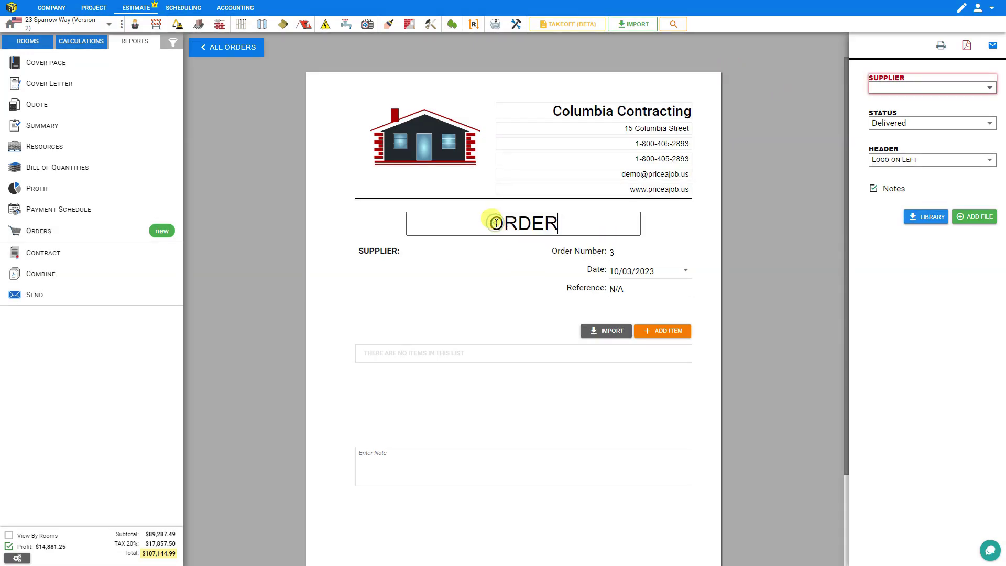
pyautogui.click(495, 223)
pyautogui.write('WORK')
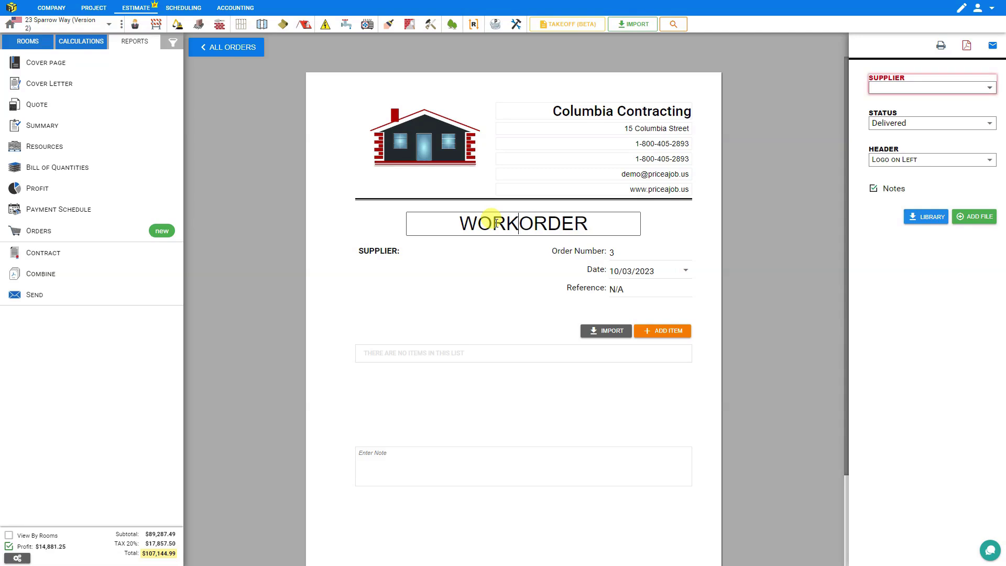
# Import every item from the LABOUR tab into order 3 using Select All
pyautogui.click(616, 333)
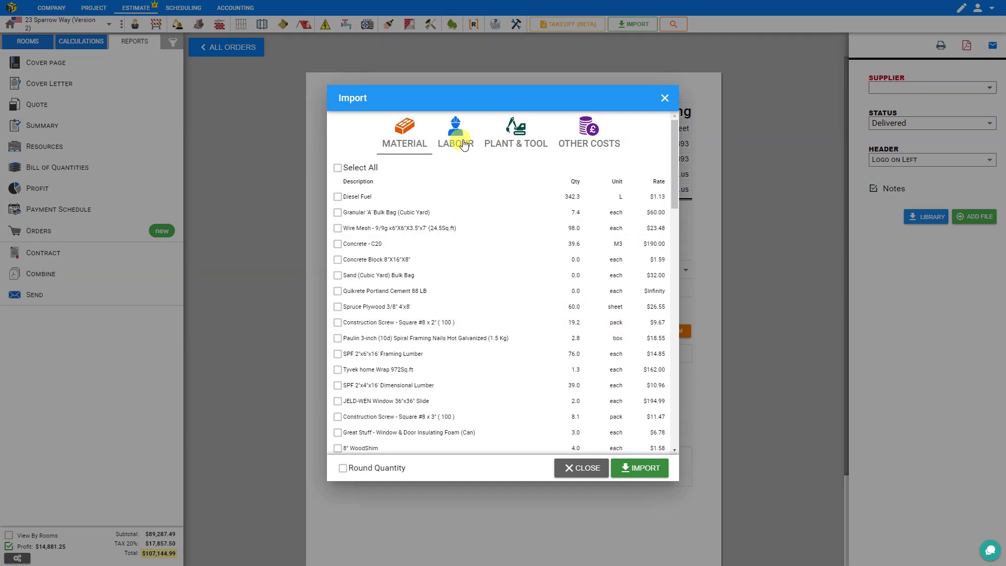
pyautogui.click(456, 142)
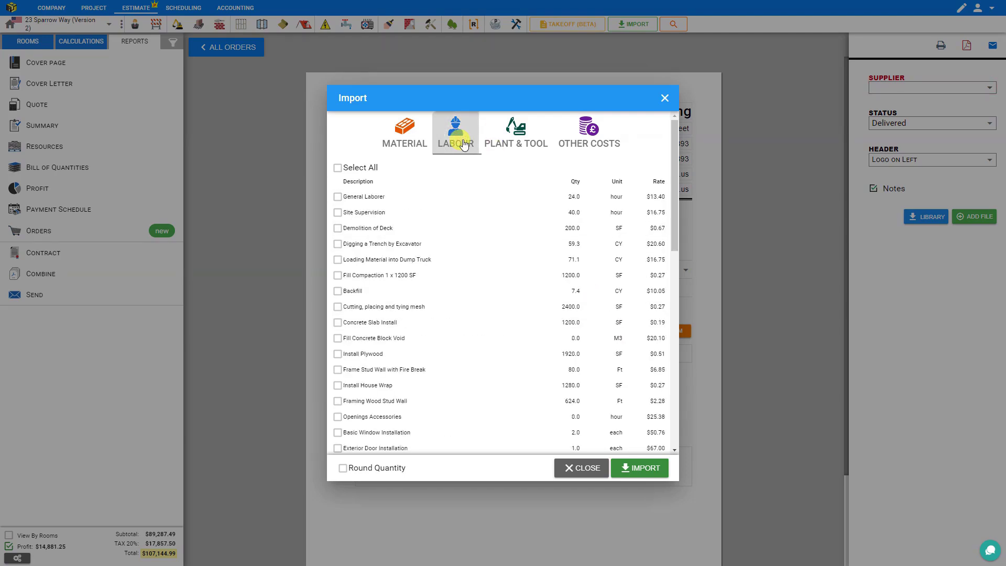
pyautogui.click(338, 168)
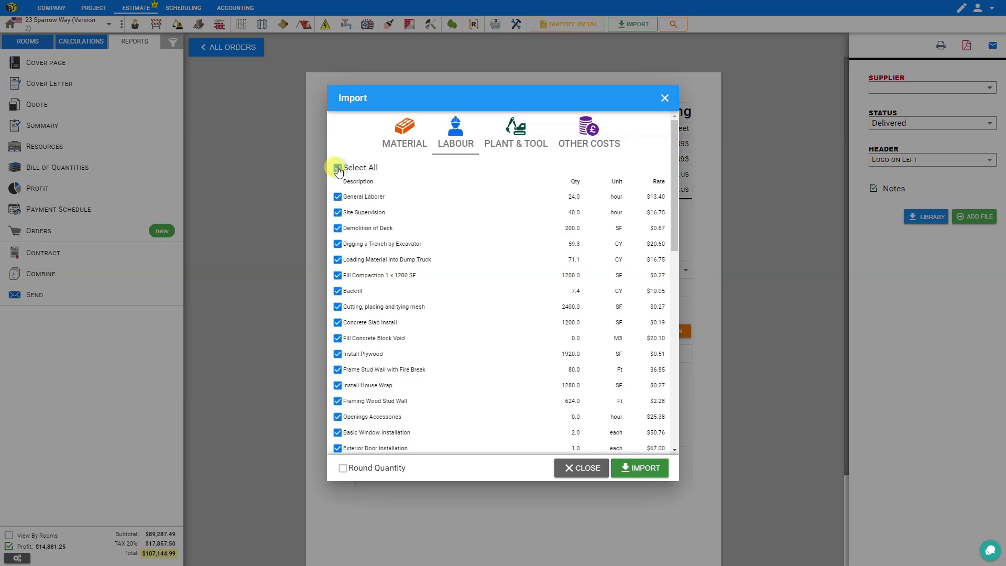
pyautogui.scroll(-6, 556, 279)
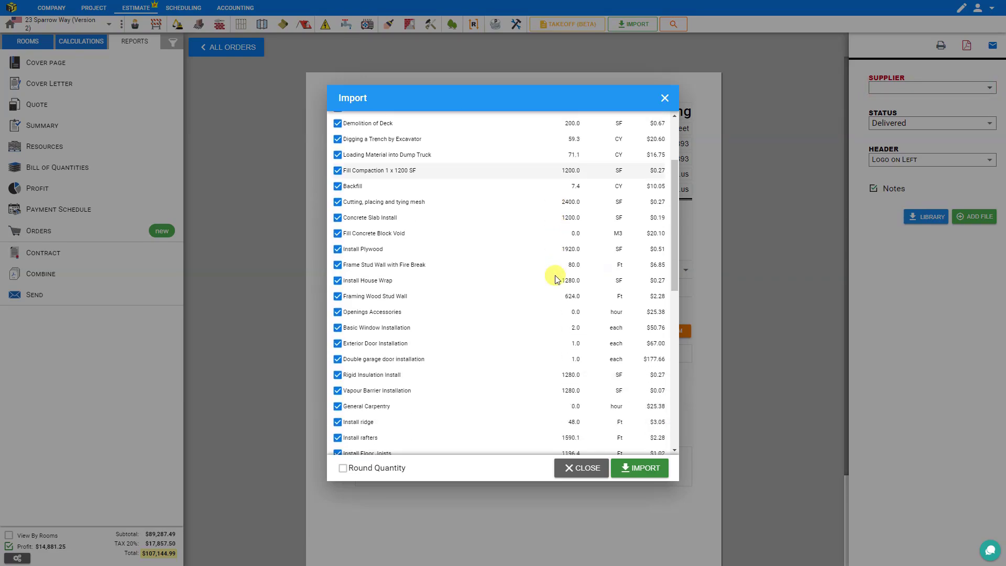
pyautogui.scroll(-4, 556, 279)
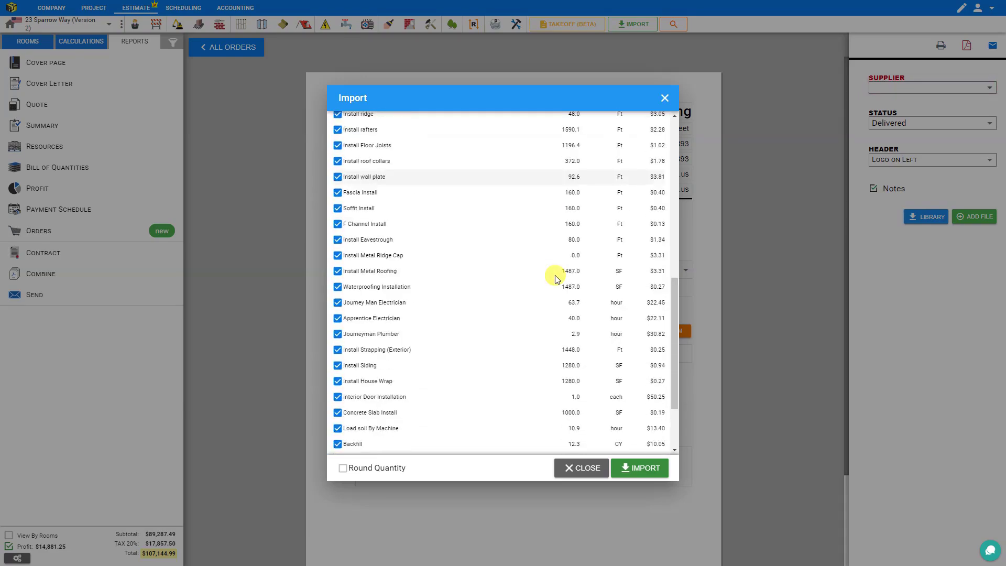
pyautogui.click(650, 470)
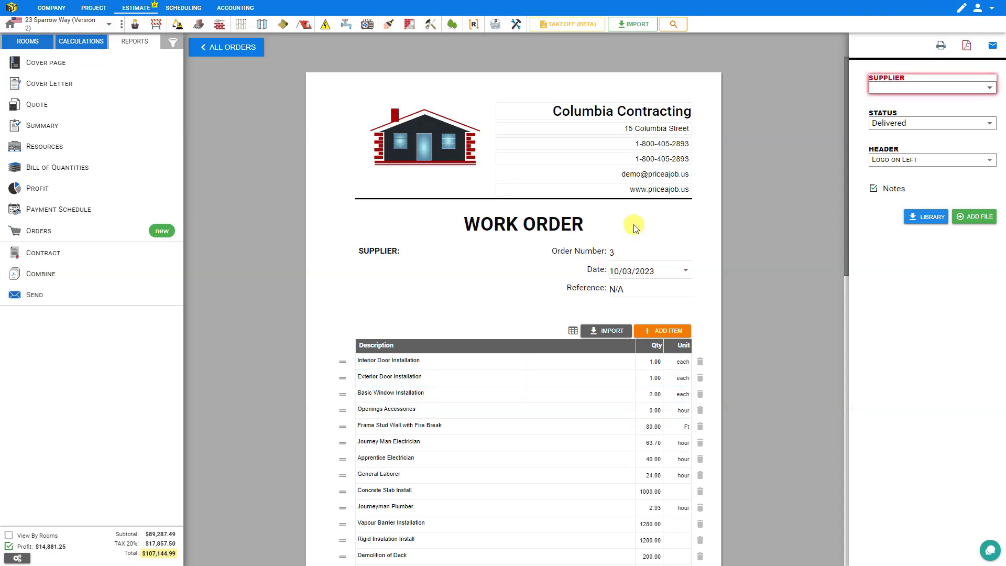
# Turn on the Rate and Total columns in order 3's item table, then return to All Orders
pyautogui.click(642, 279)
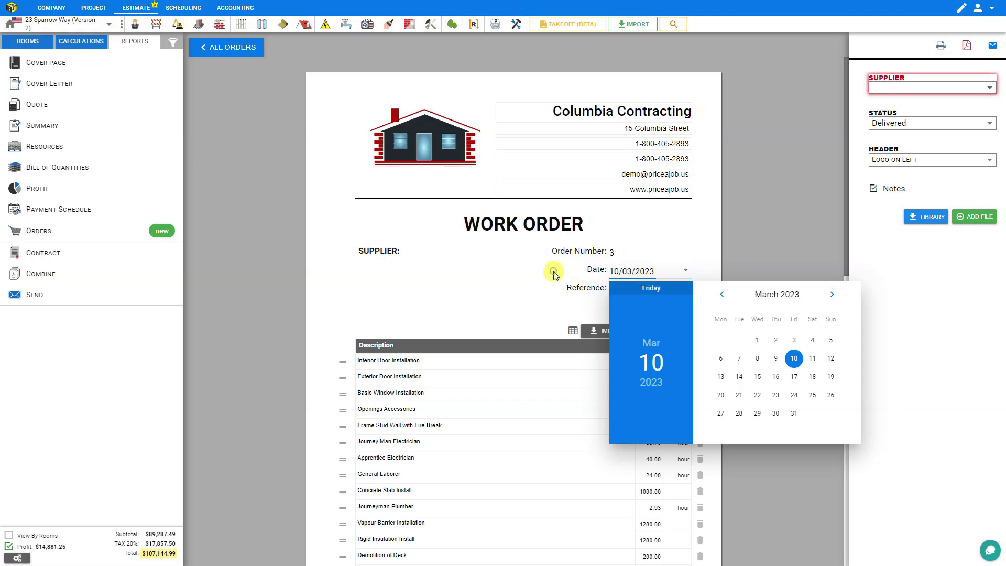
pyautogui.click(578, 279)
pyautogui.click(633, 289)
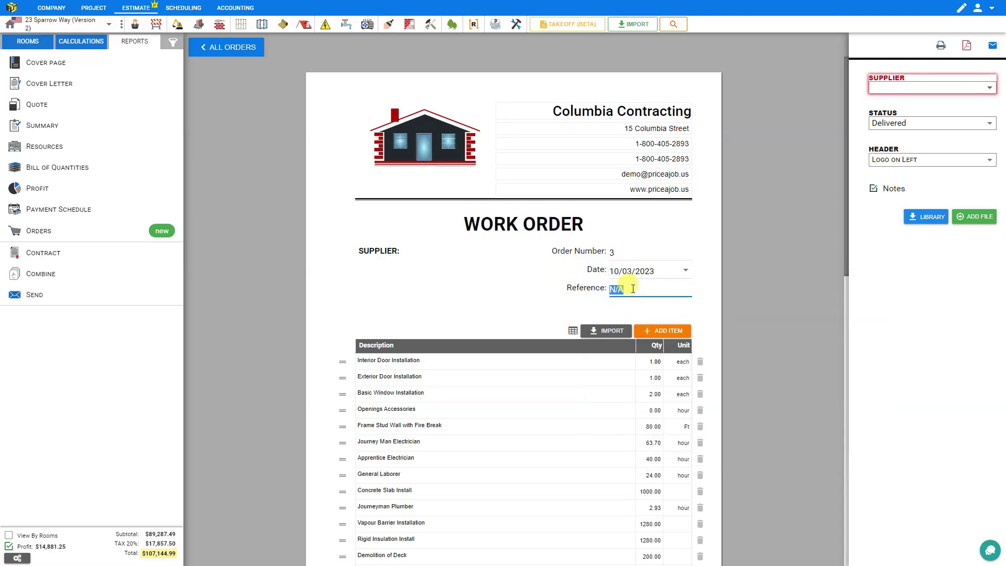
pyautogui.click(573, 332)
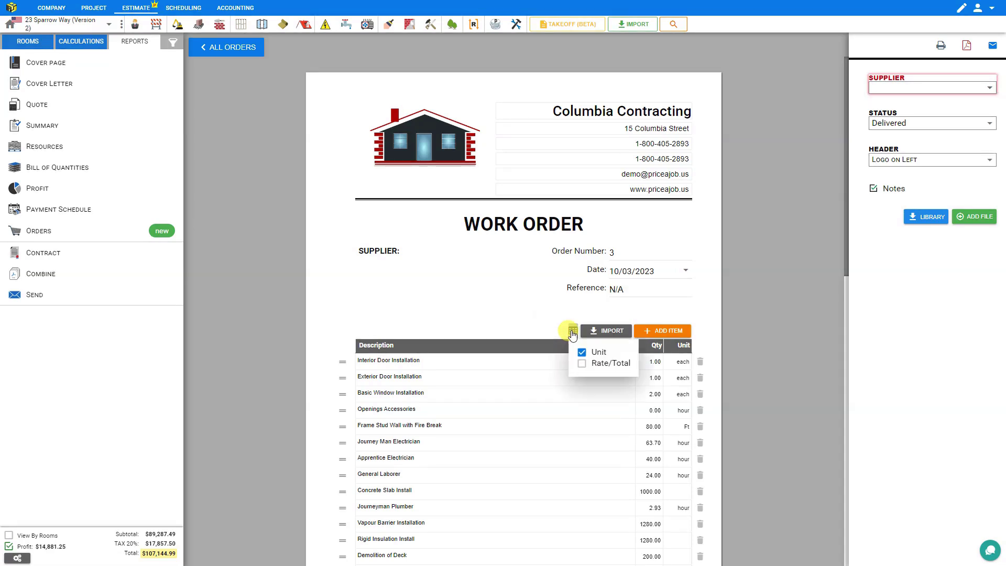
pyautogui.click(582, 365)
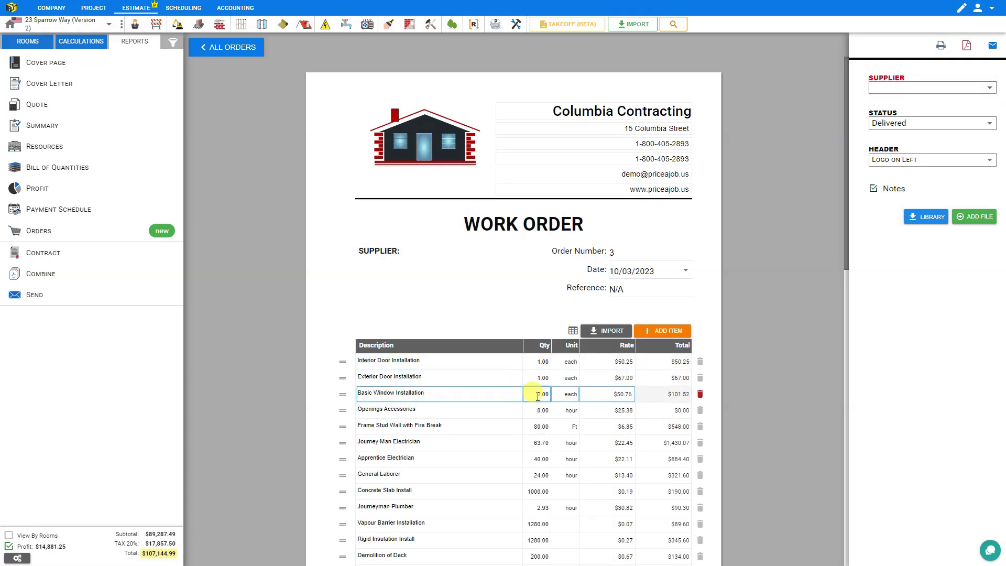
pyautogui.click(249, 48)
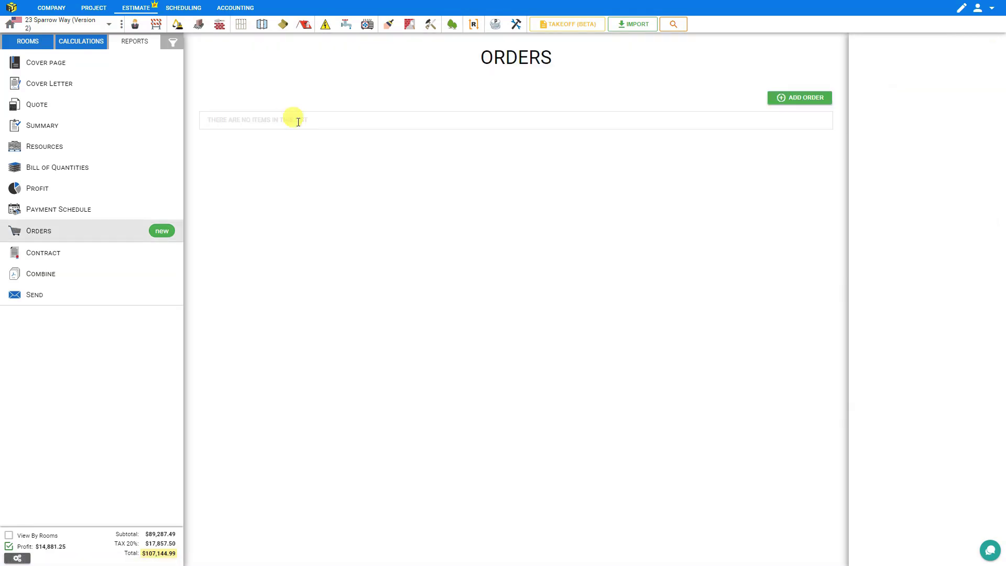
# Open Lowes order 2 and hide its Rate and Total columns
pyautogui.click(341, 161)
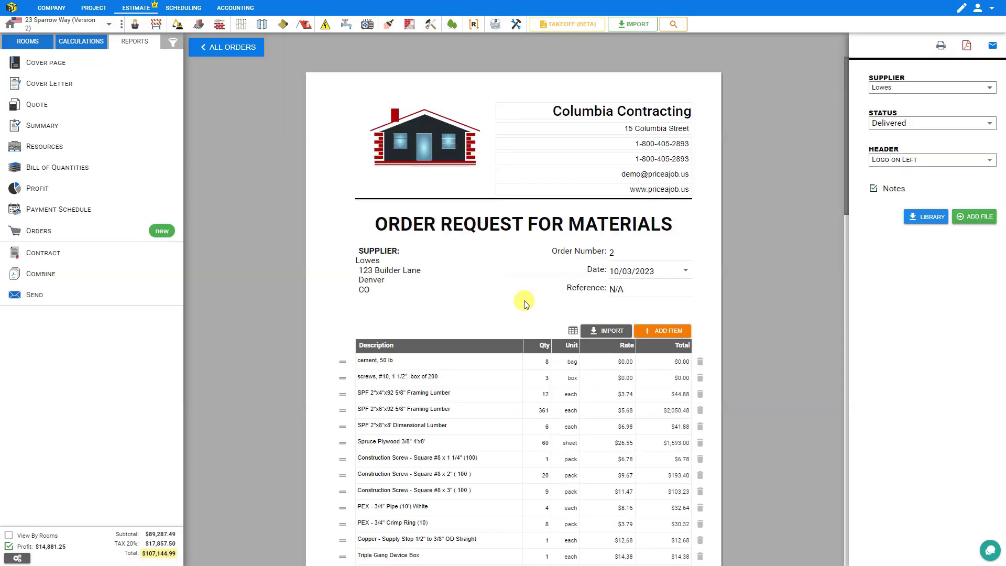
pyautogui.click(574, 330)
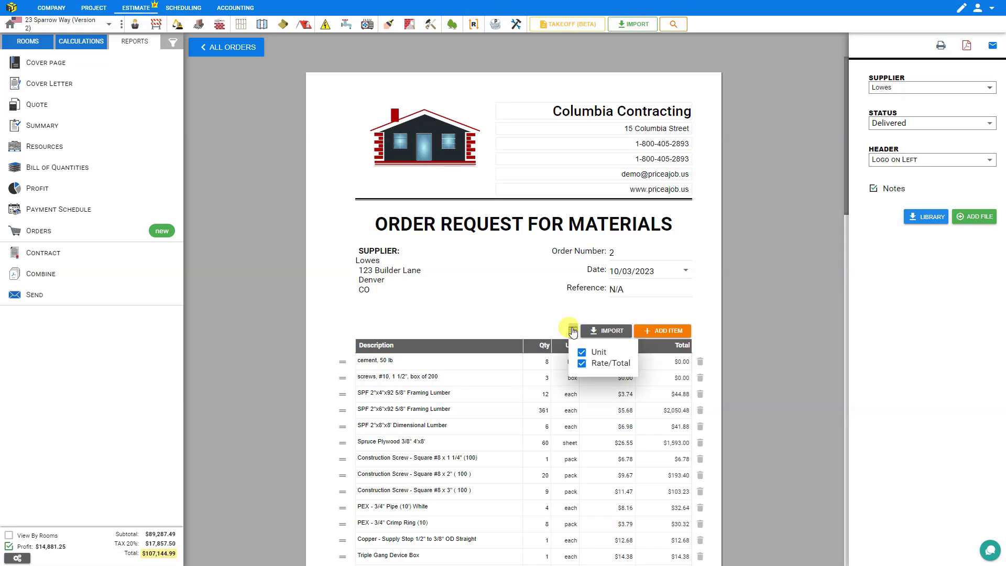
pyautogui.click(582, 364)
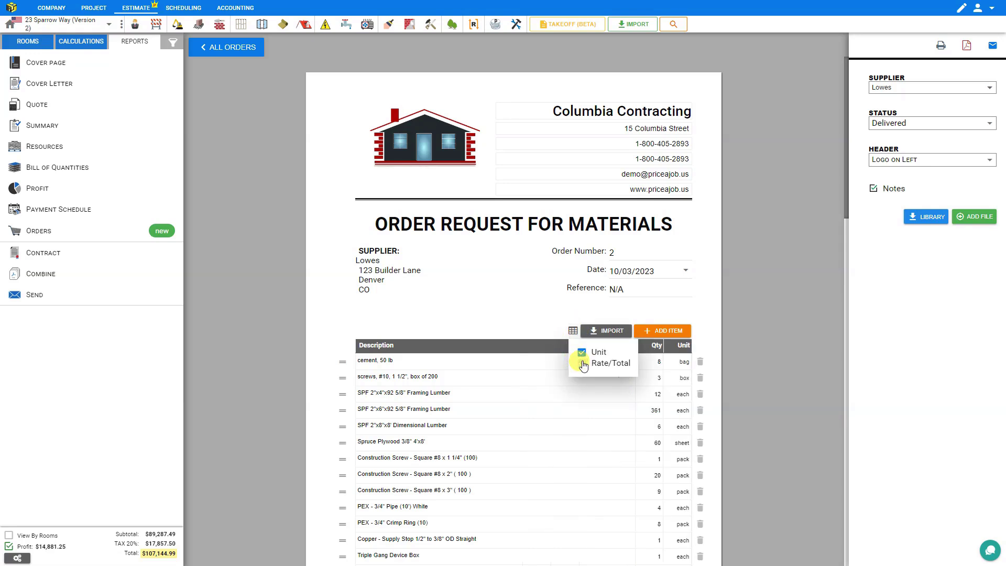
pyautogui.click(556, 325)
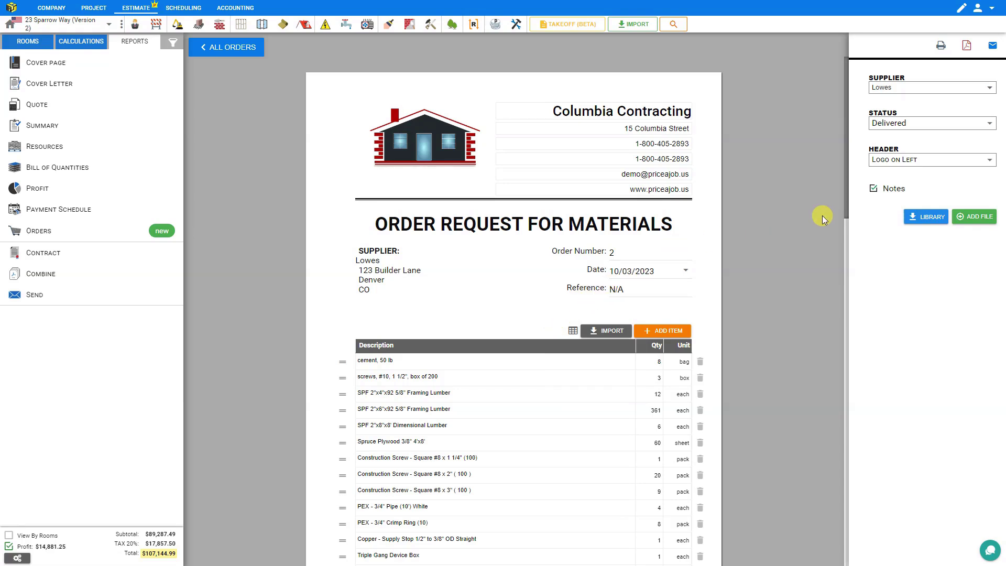
# Set Lowes order 2's status to Awaiting and its header layout to Logo on Right
pyautogui.click(915, 125)
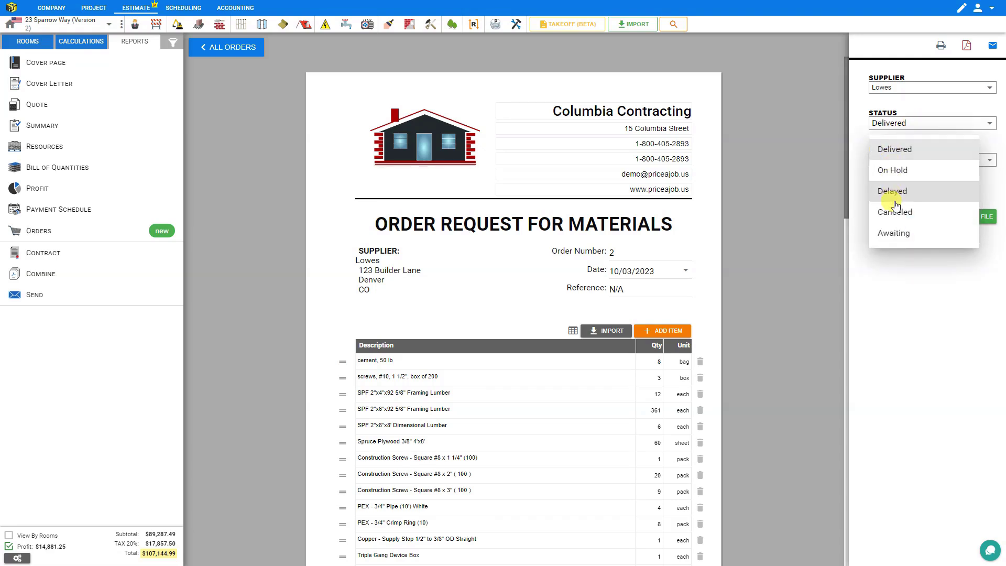
pyautogui.click(904, 237)
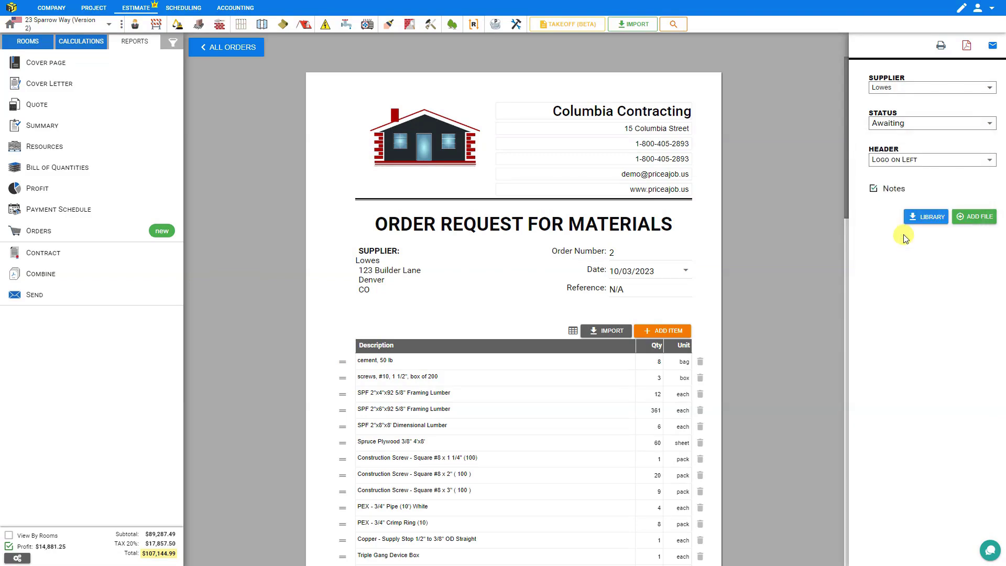
pyautogui.click(909, 162)
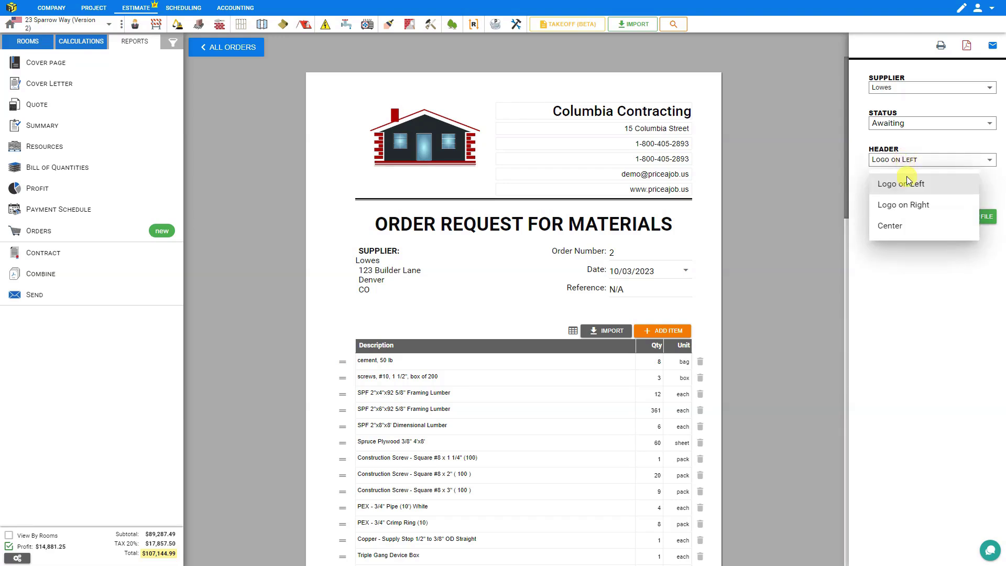
pyautogui.click(907, 206)
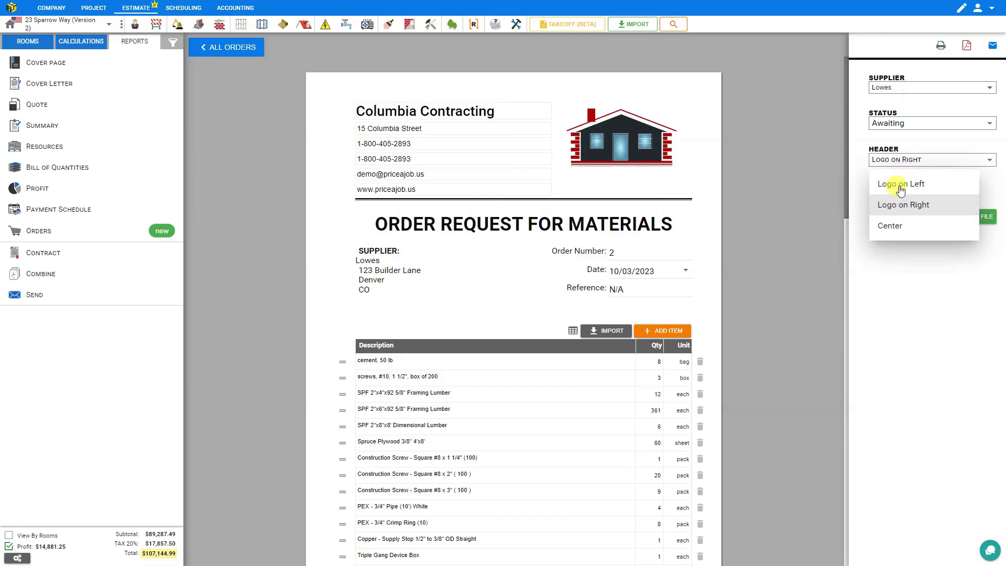
pyautogui.click(896, 227)
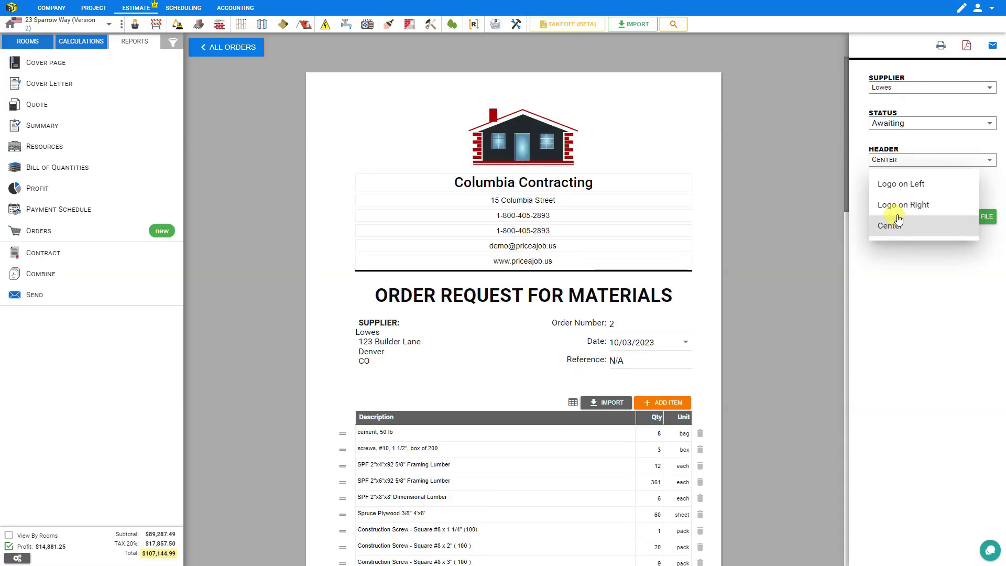
pyautogui.click(898, 206)
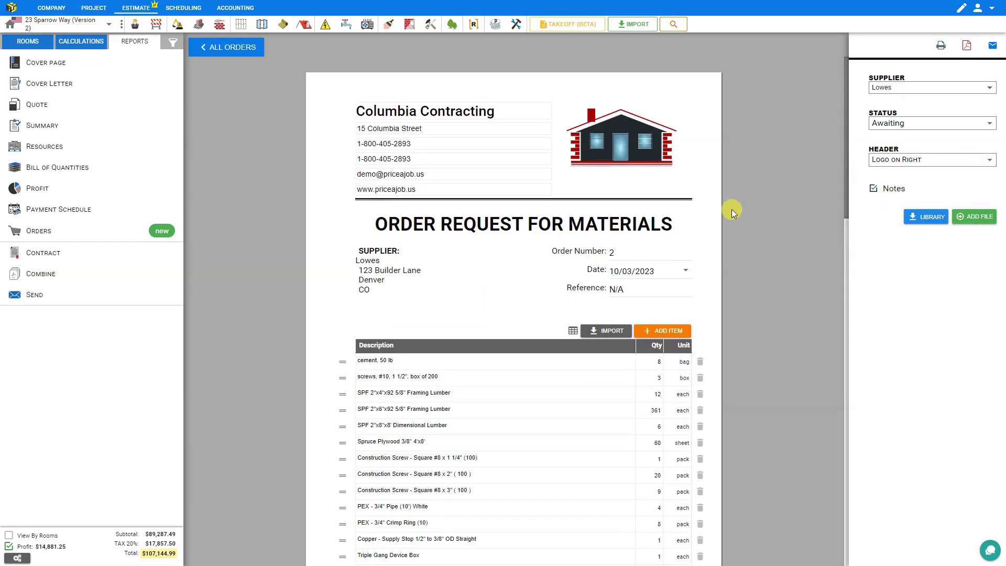
pyautogui.scroll(-9, 732, 209)
# Re-enable the Notes box at the bottom of Lowes order 2 and open the note templates
pyautogui.scroll(-8, 733, 213)
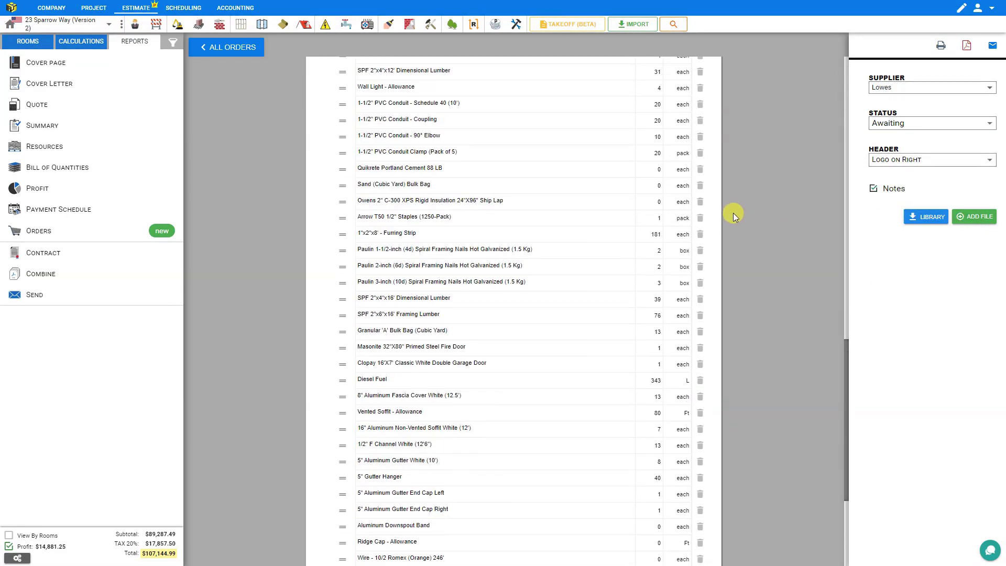
pyautogui.click(873, 190)
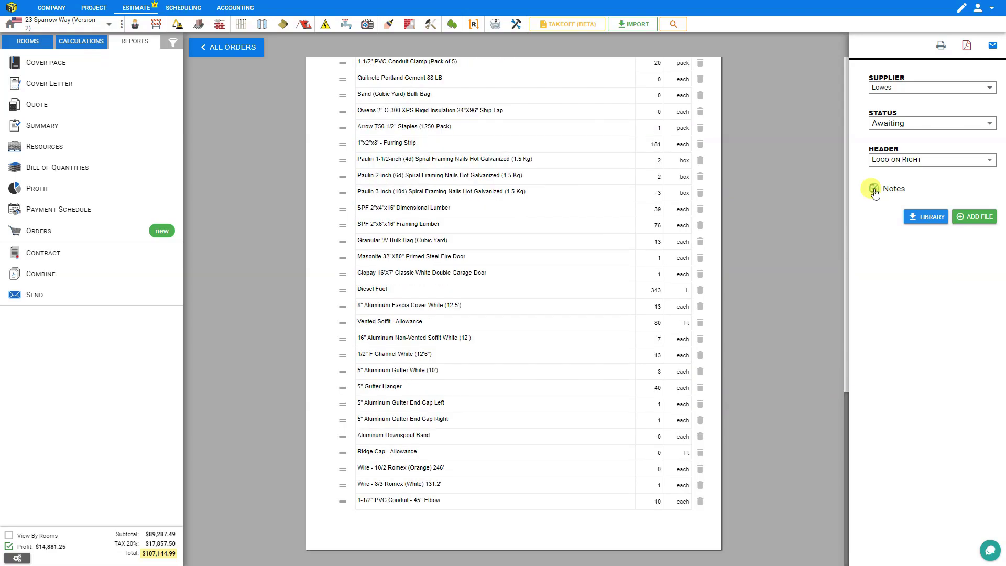
pyautogui.click(874, 189)
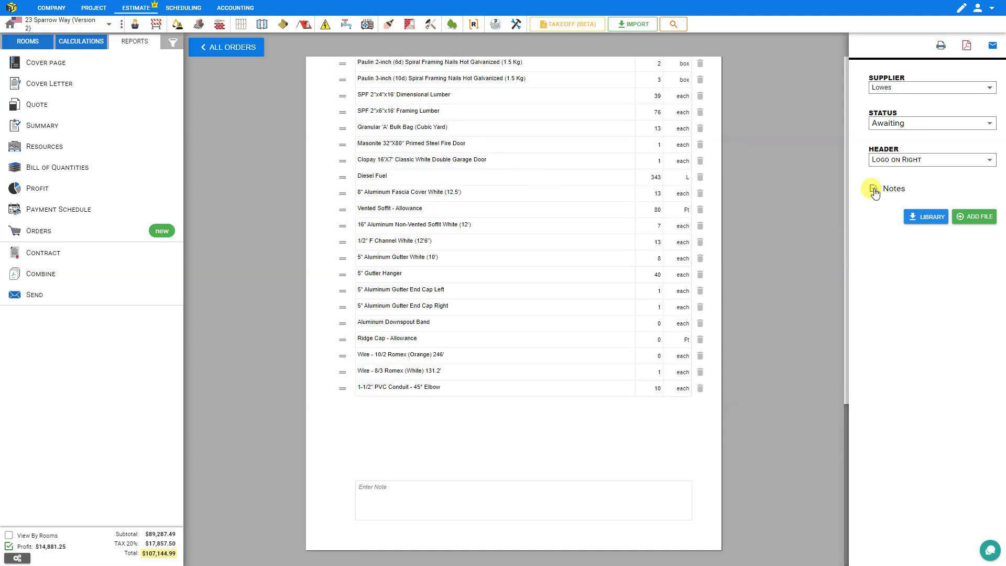
pyautogui.click(874, 189)
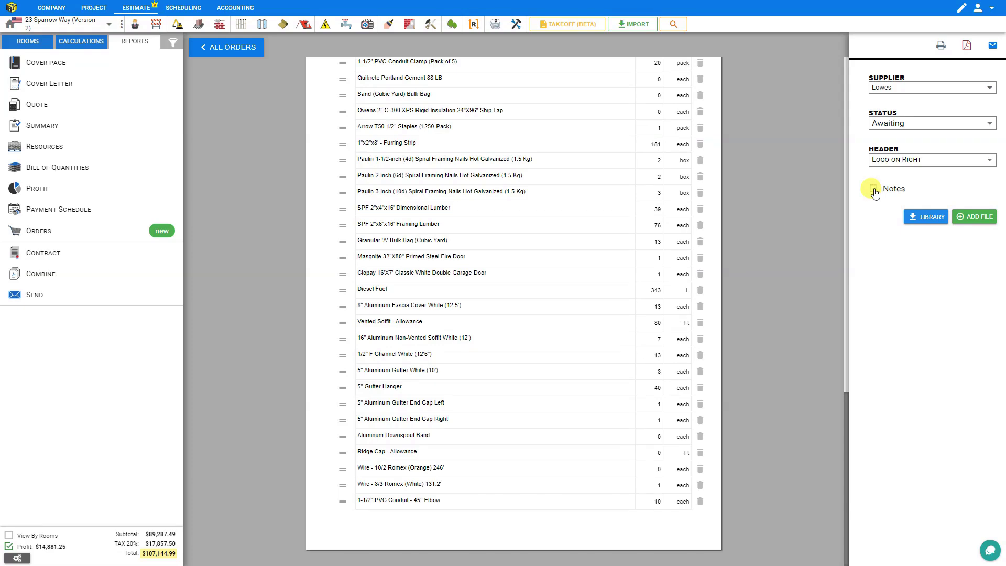
pyautogui.click(873, 190)
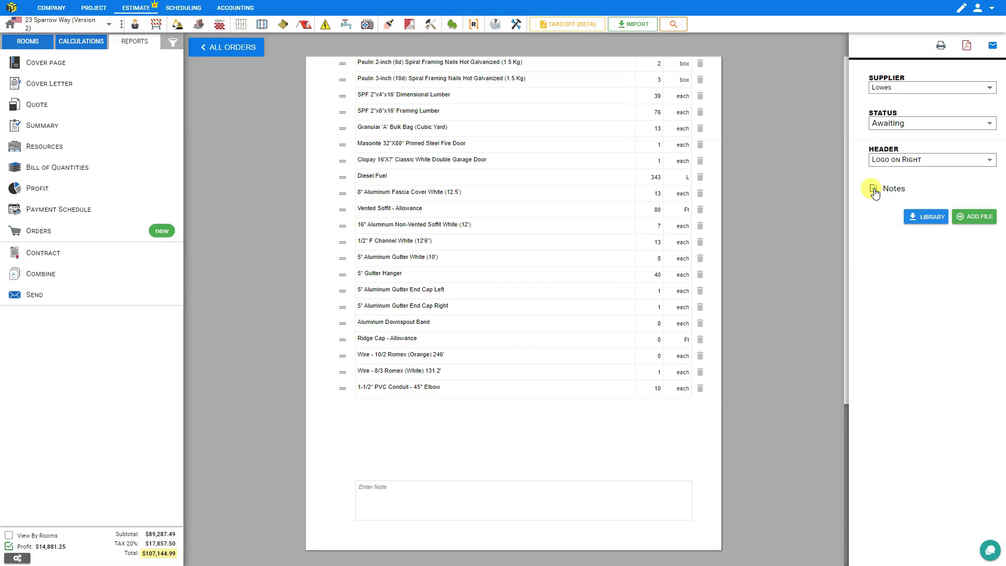
pyautogui.click(411, 511)
pyautogui.scroll(1, 407, 510)
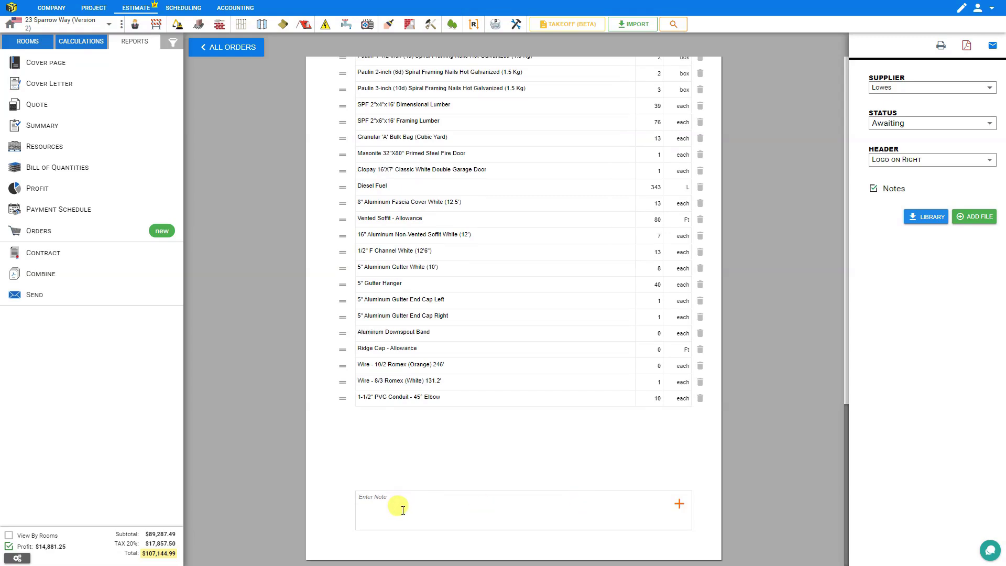
pyautogui.click(679, 504)
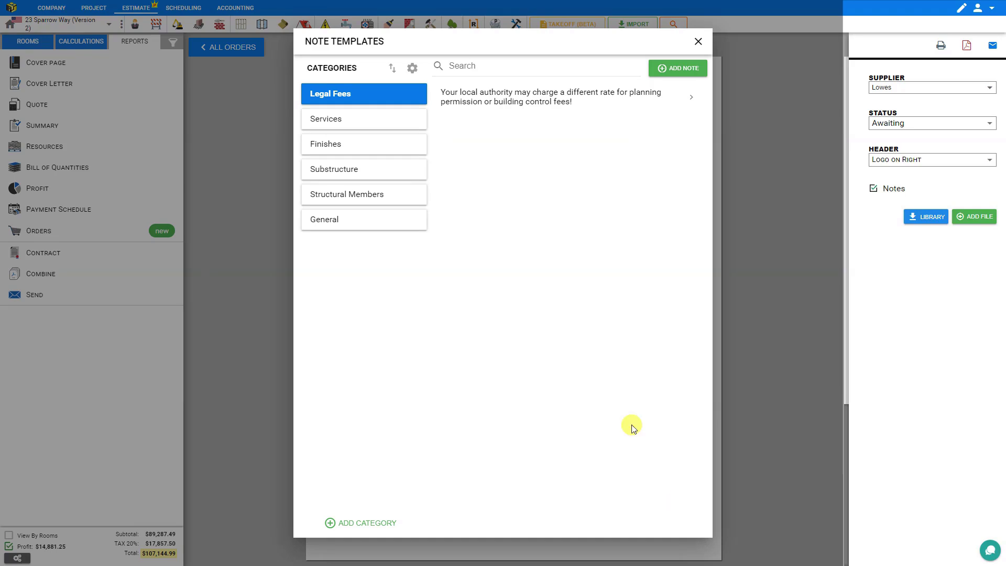
# Browse the note template categories and create a new Orders category
pyautogui.click(372, 124)
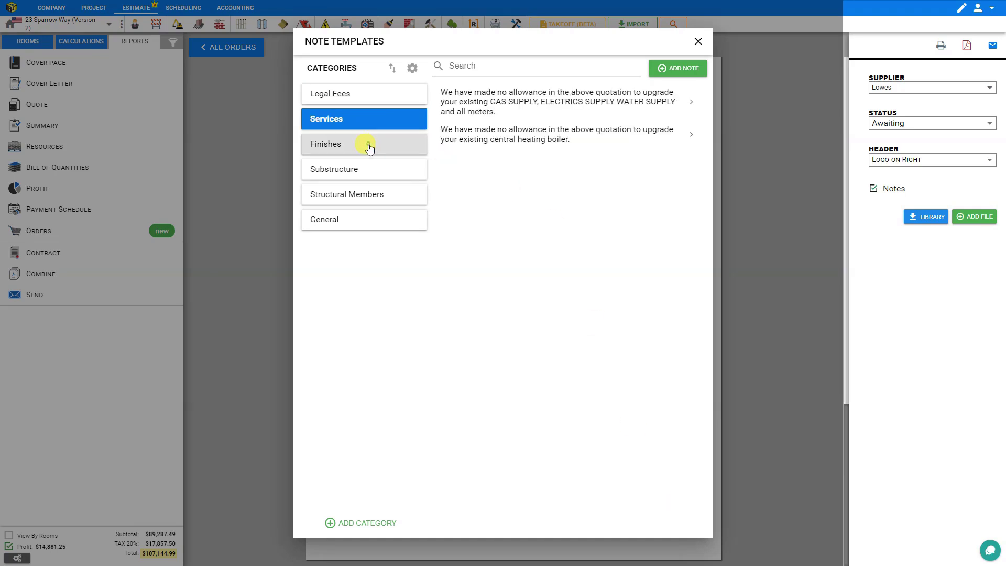
pyautogui.click(369, 146)
pyautogui.click(365, 222)
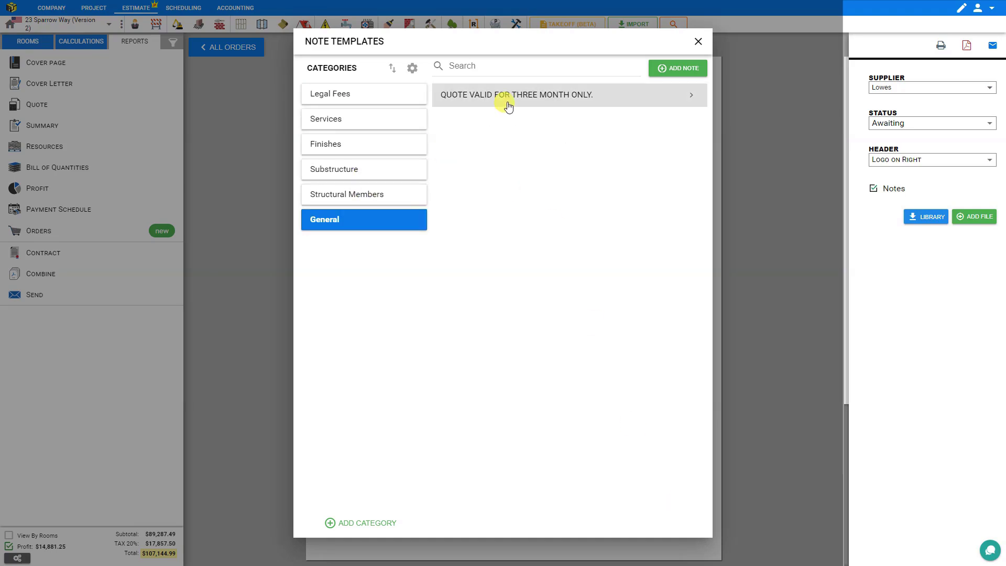
pyautogui.click(348, 526)
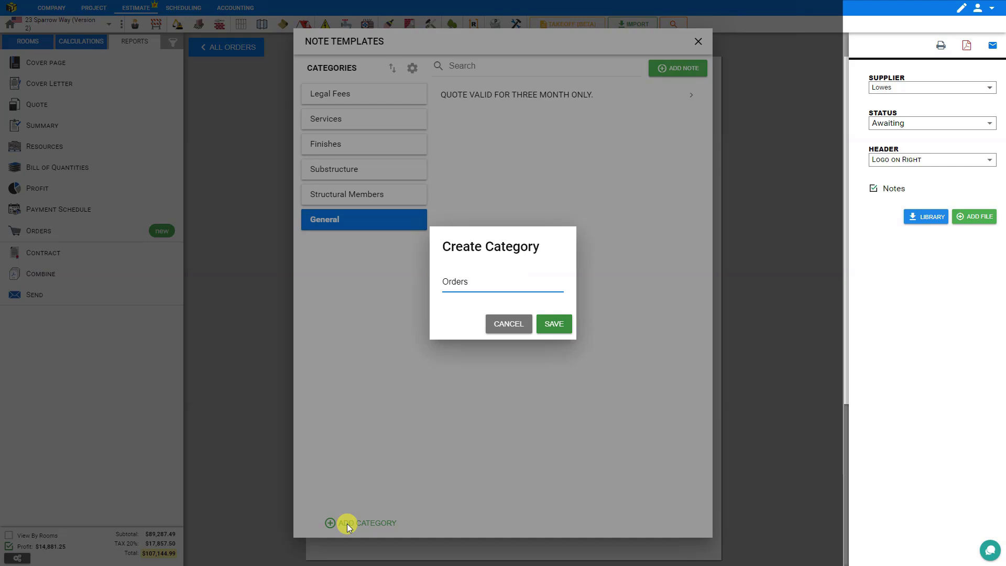
pyautogui.click(553, 325)
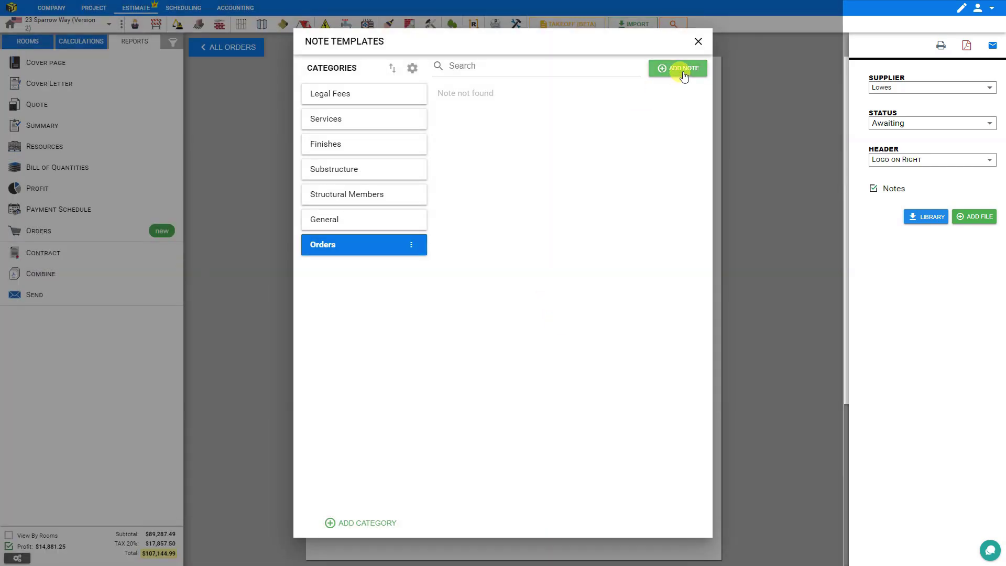
# Save the template 'Quote required for 1 month', add it to the order, and open the item library
pyautogui.click(660, 71)
pyautogui.write('Quote required for 1 month')
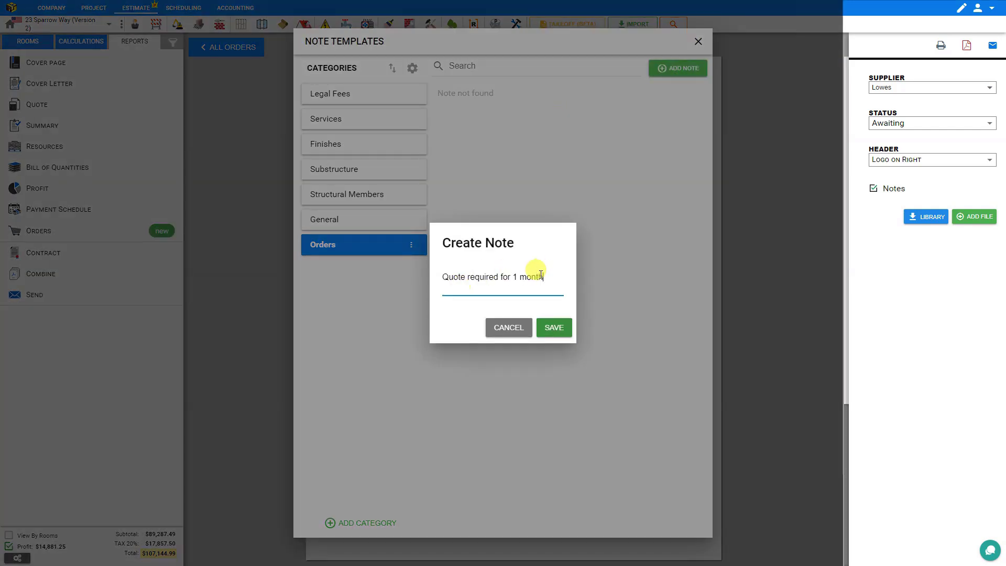
pyautogui.click(553, 329)
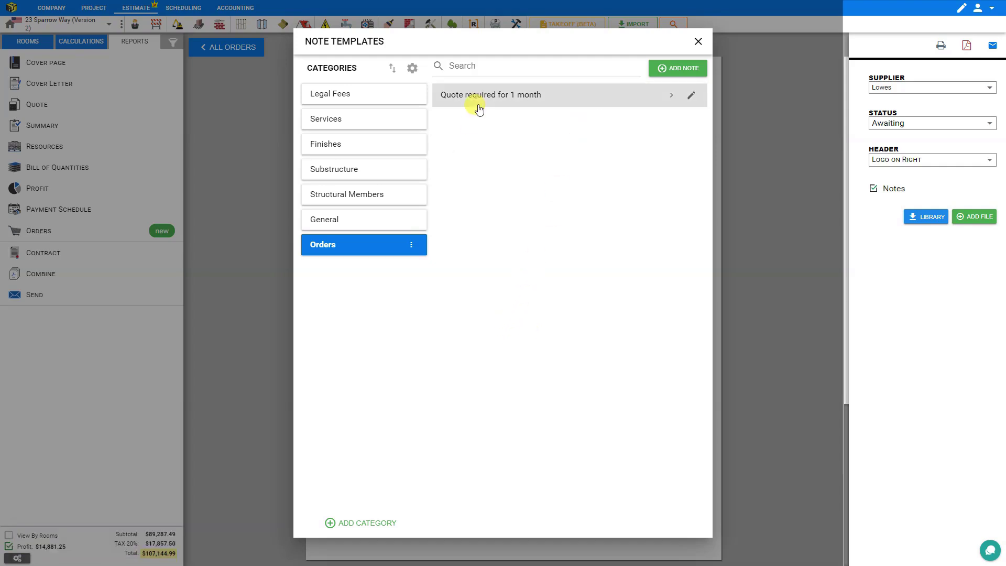
pyautogui.click(491, 95)
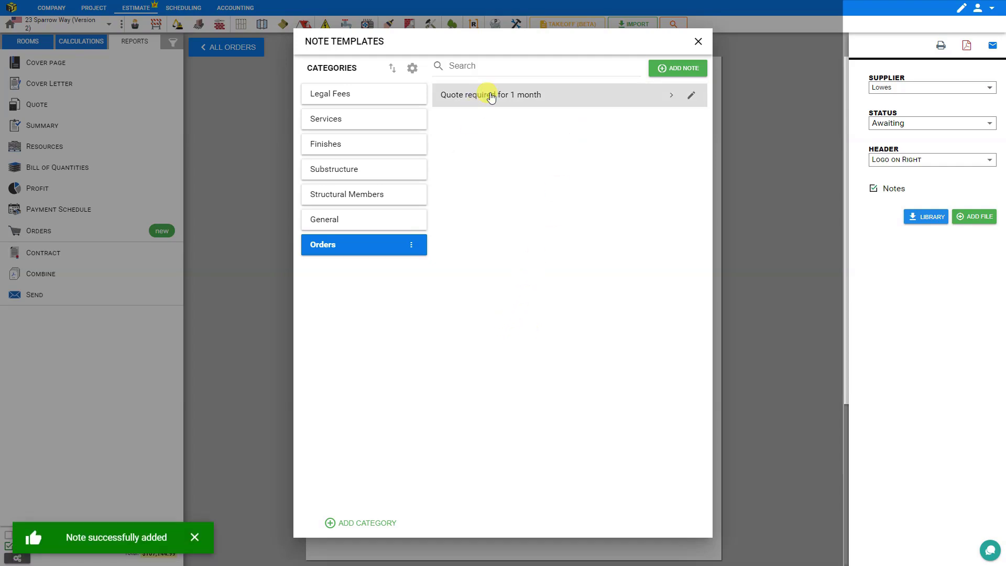
pyautogui.click(697, 42)
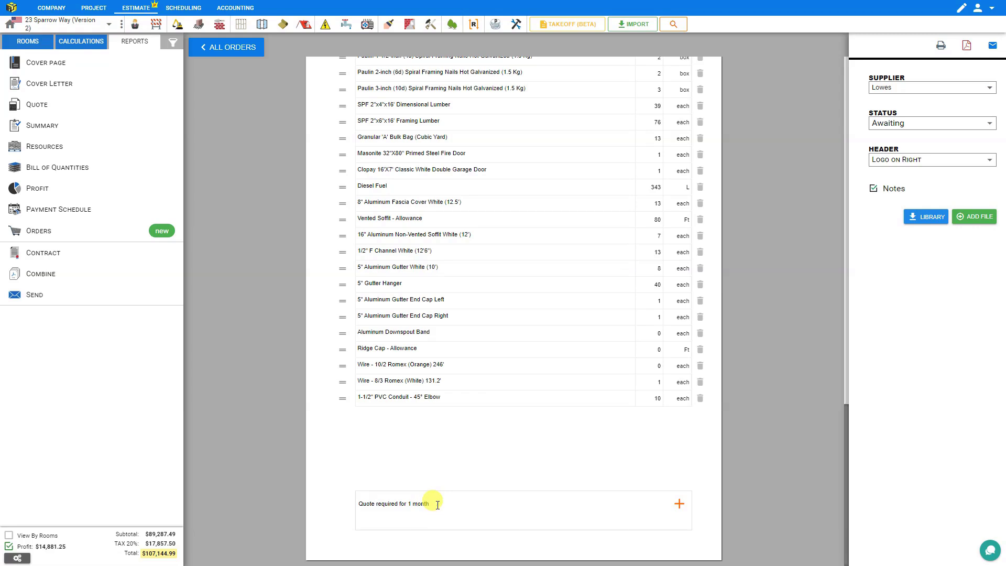
pyautogui.scroll(-1, 543, 500)
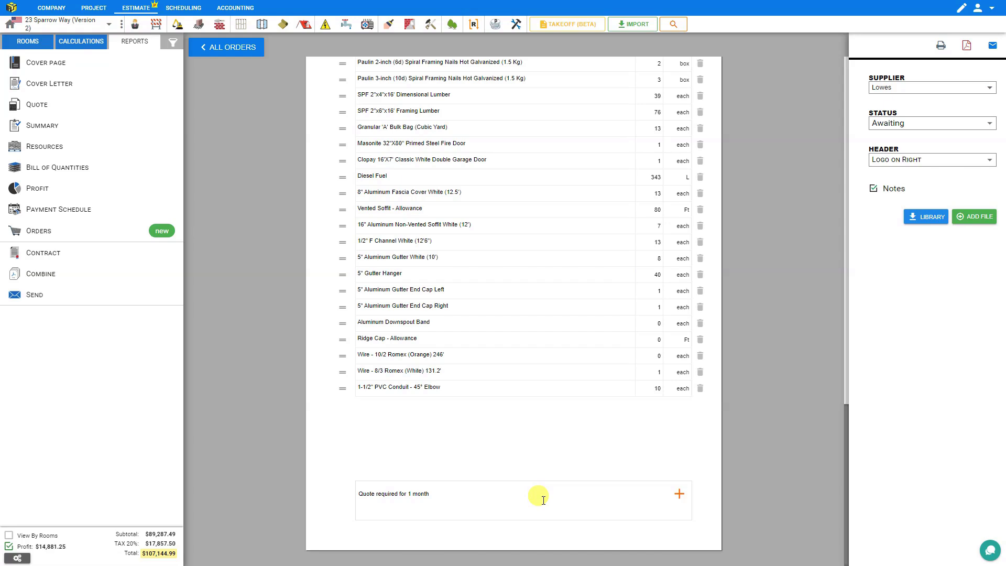
pyautogui.scroll(15, 640, 375)
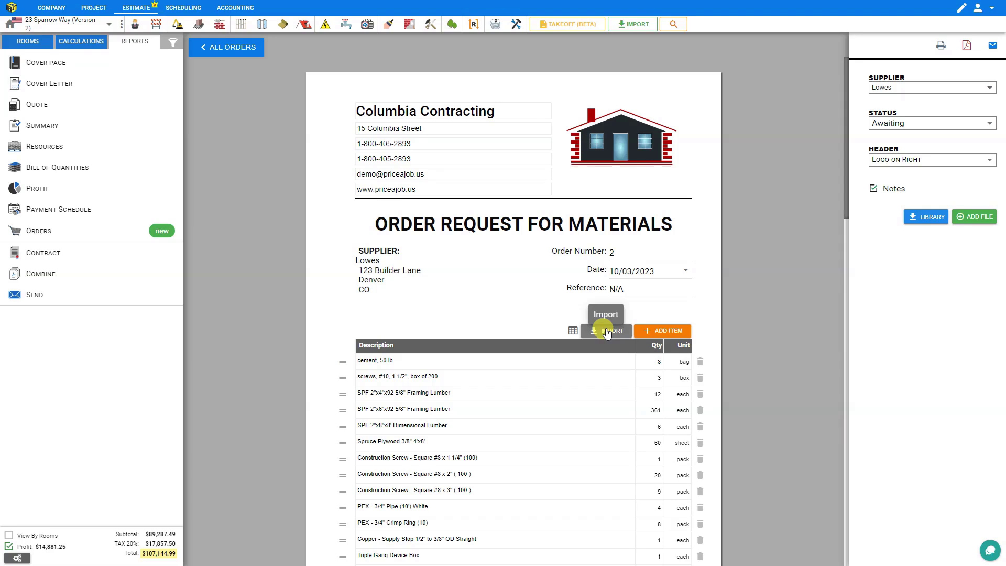
pyautogui.click(928, 220)
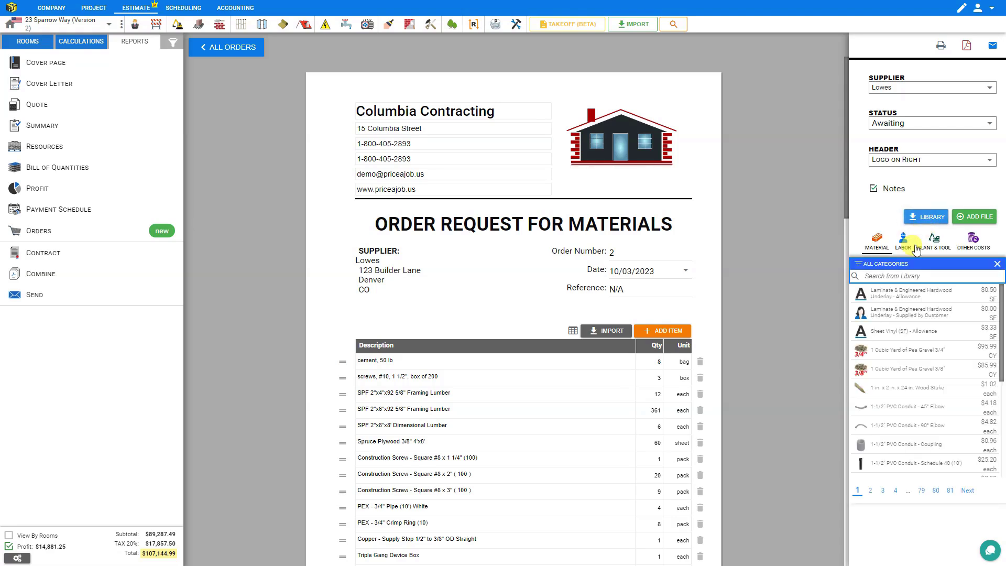
# Search the library for wire and add Wire - 8/3 Romex (White) 98.4' with quantity 10
pyautogui.click(907, 276)
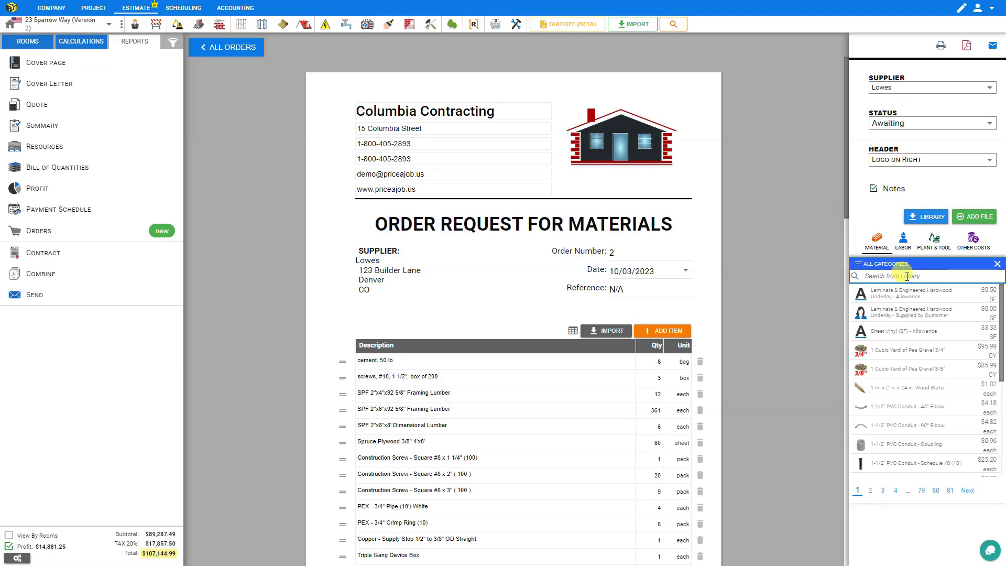
pyautogui.write('wire')
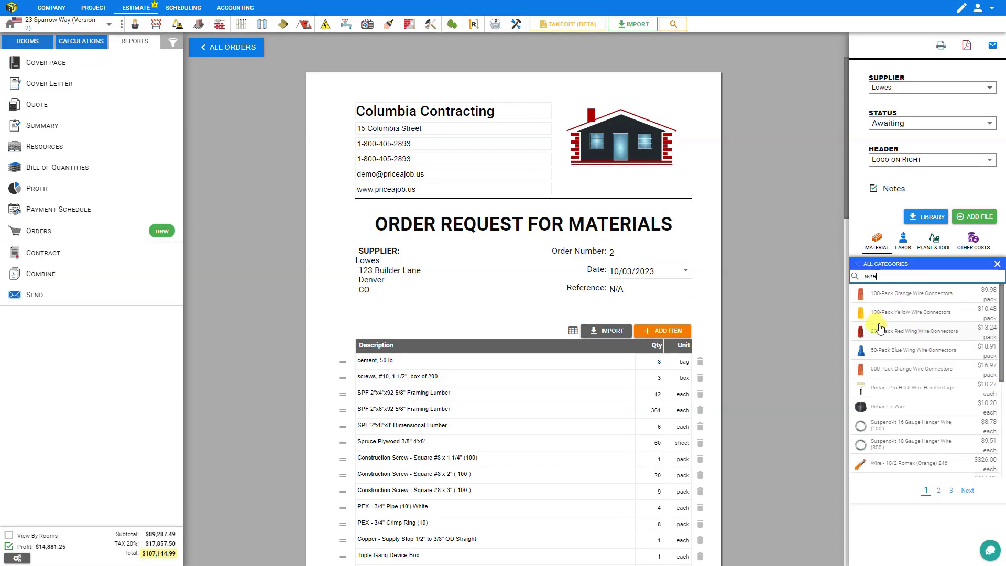
pyautogui.scroll(-2, 880, 325)
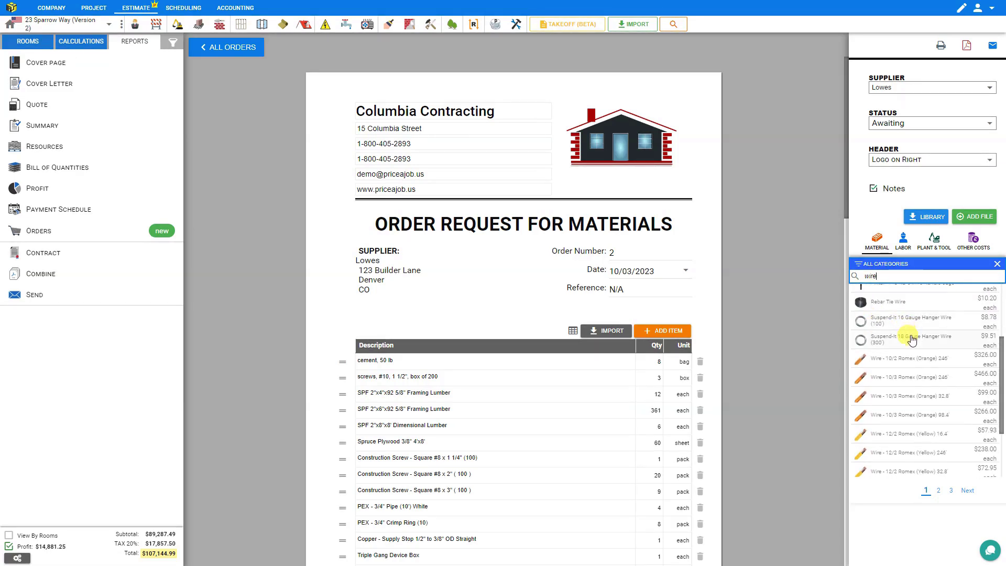
pyautogui.scroll(-1, 912, 341)
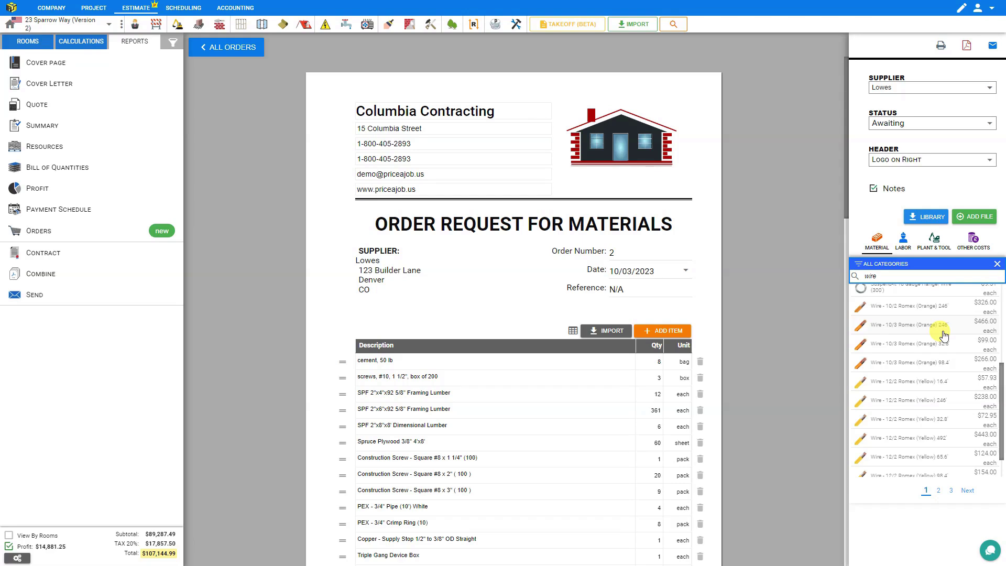
pyautogui.scroll(-1, 941, 333)
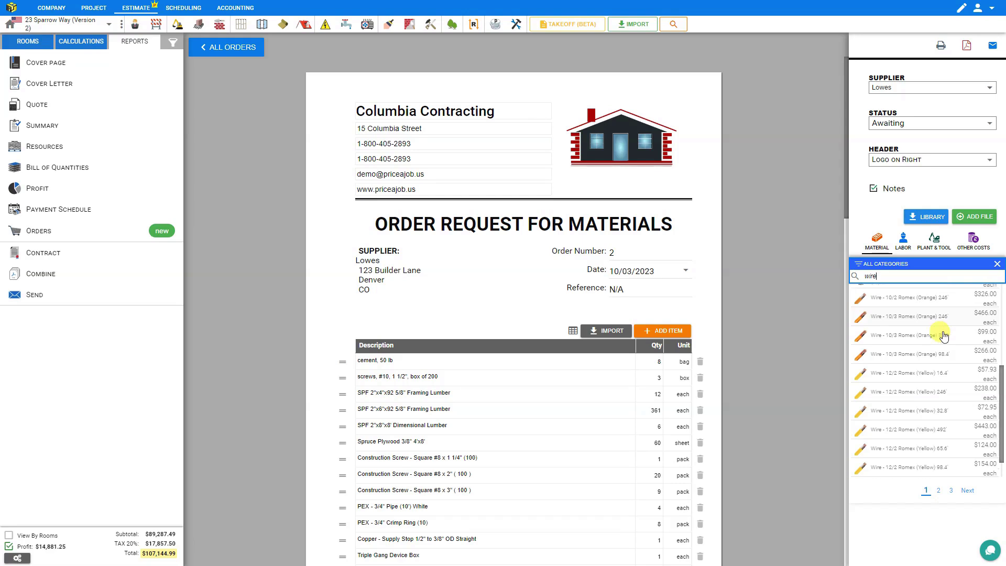
pyautogui.click(938, 491)
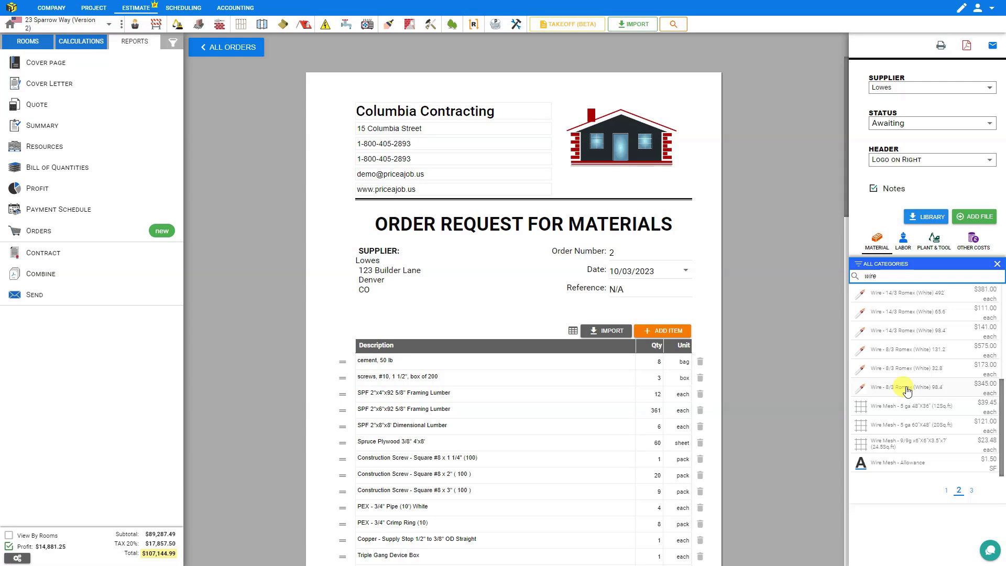
pyautogui.scroll(-7, 675, 346)
pyautogui.scroll(-10, 675, 346)
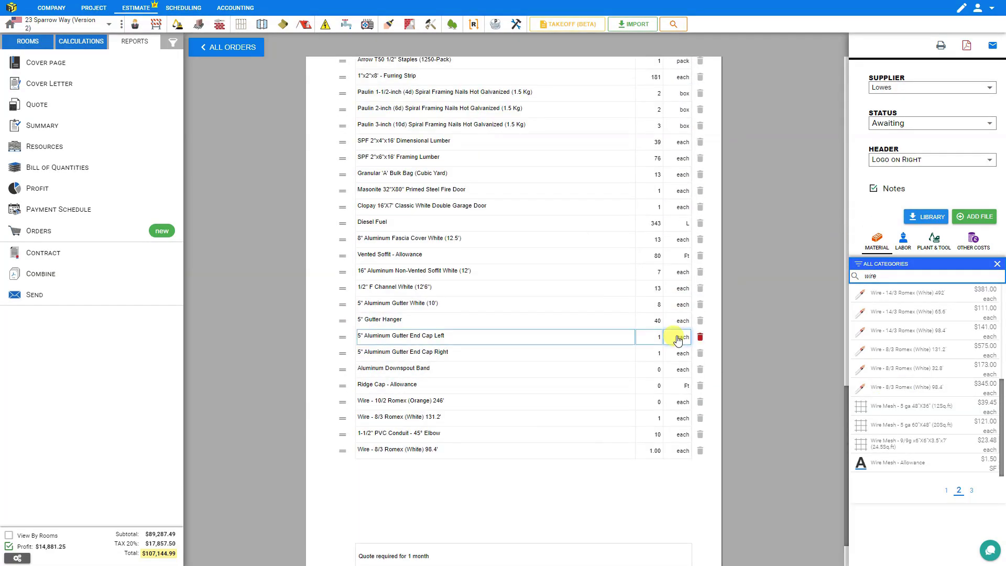
pyautogui.click(655, 389)
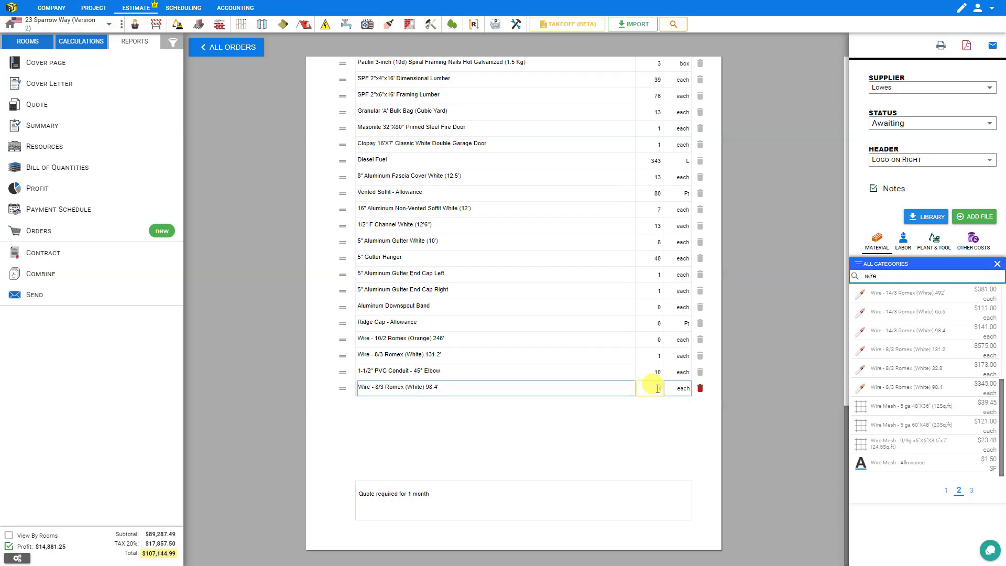
pyautogui.write('10')
# Add Metal Gear Clamp - 5 Inch with quantity 20, removing 'Gear' from its description
pyautogui.doubleClick(870, 275)
pyautogui.write('clamp')
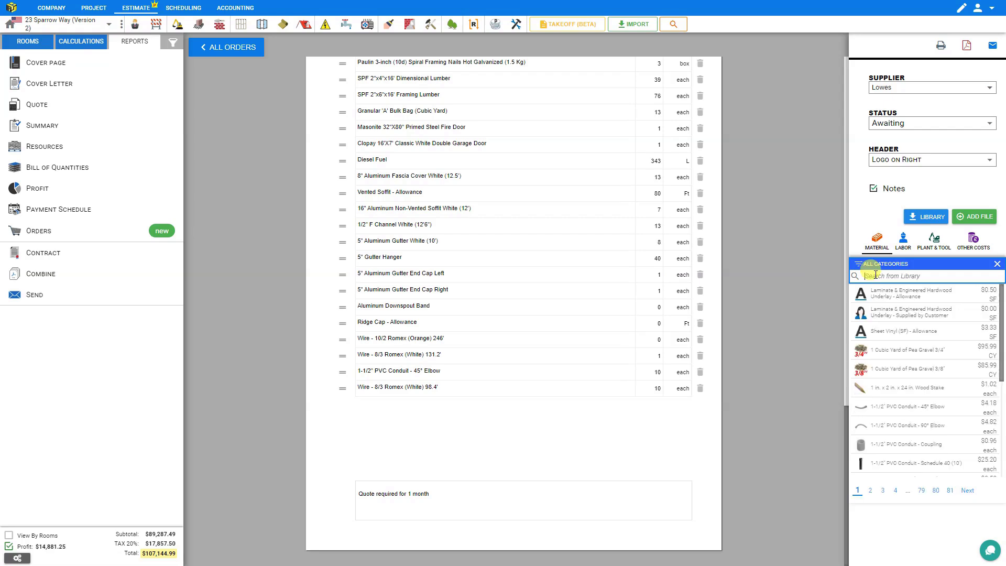
pyautogui.scroll(-1, 894, 362)
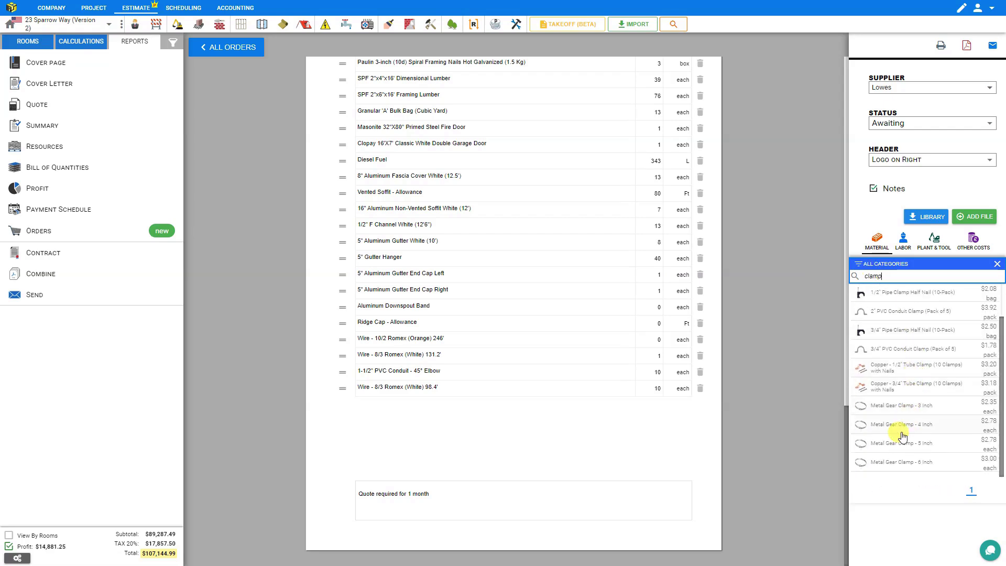
pyautogui.click(900, 444)
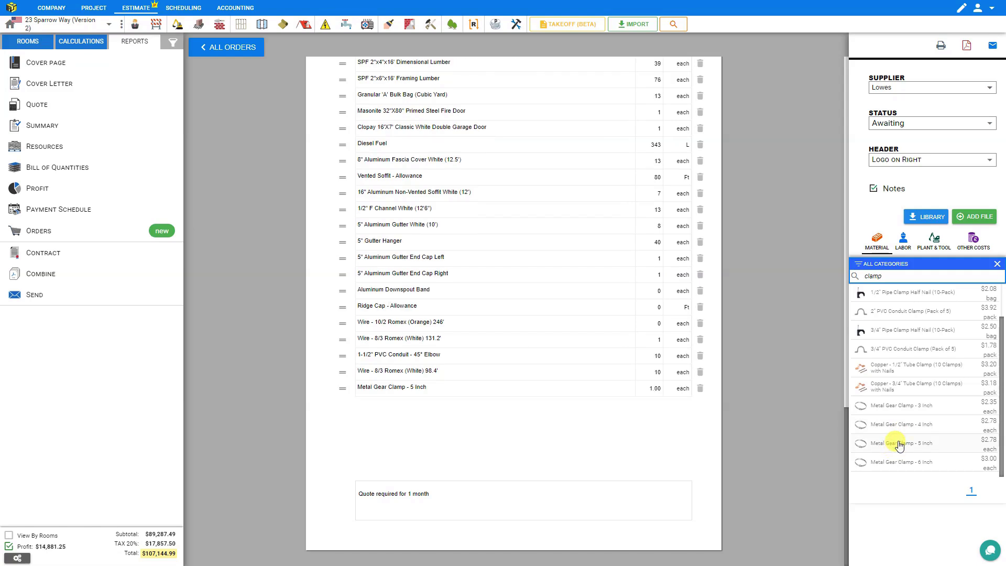
pyautogui.click(644, 389)
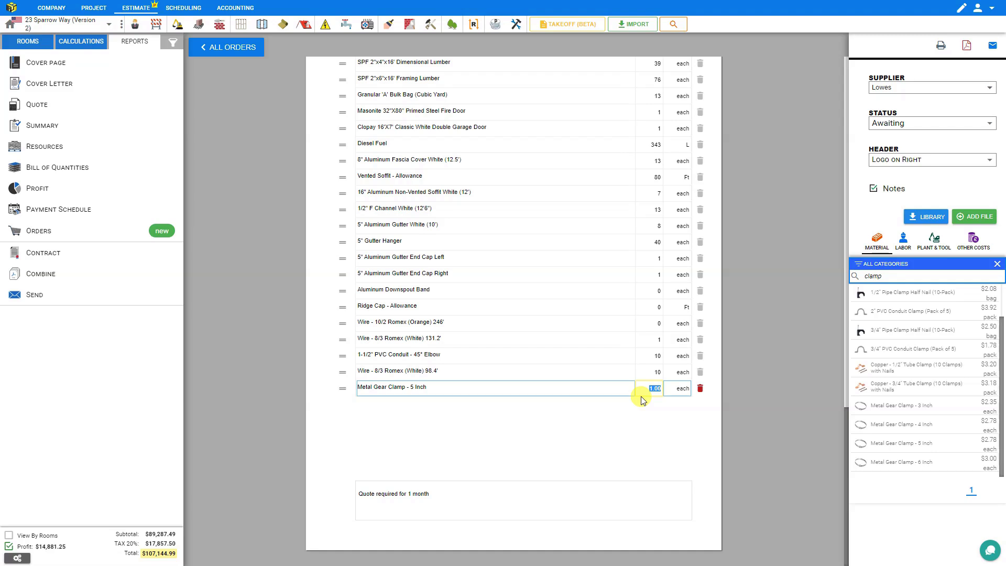
pyautogui.click(673, 417)
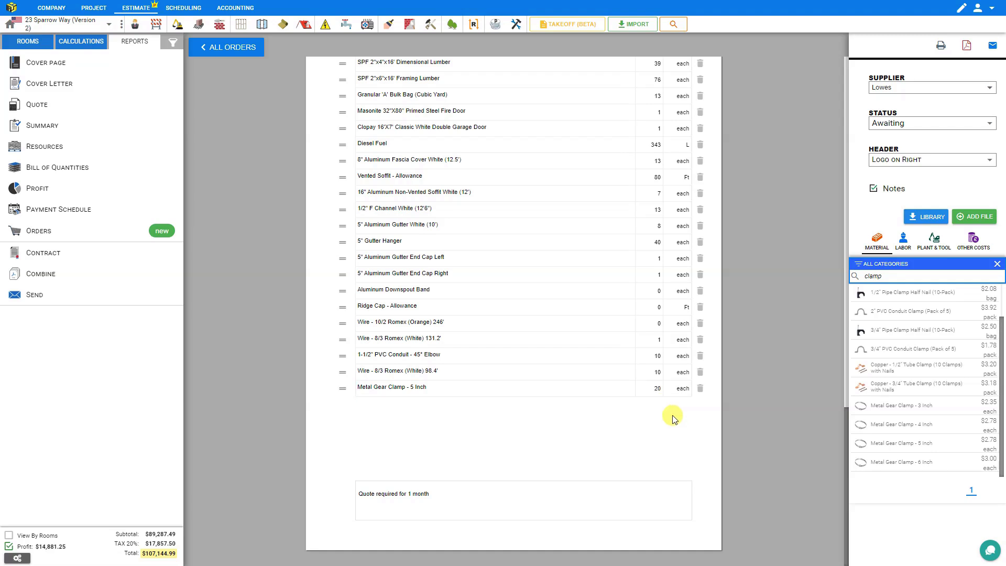
pyautogui.click(381, 389)
pyautogui.tripleClick(381, 388)
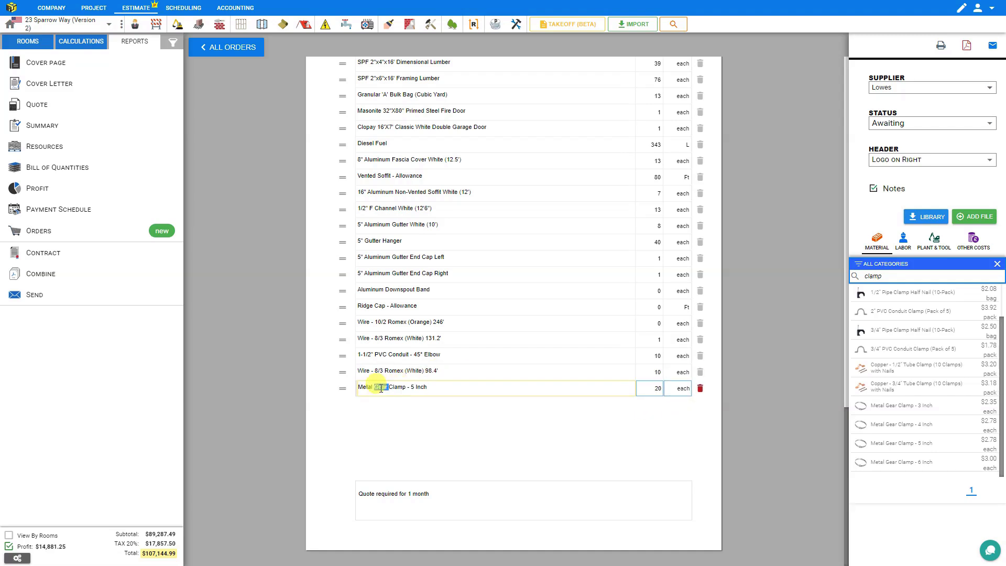
pyautogui.doubleClick(381, 389)
pyautogui.press('BackSpace')
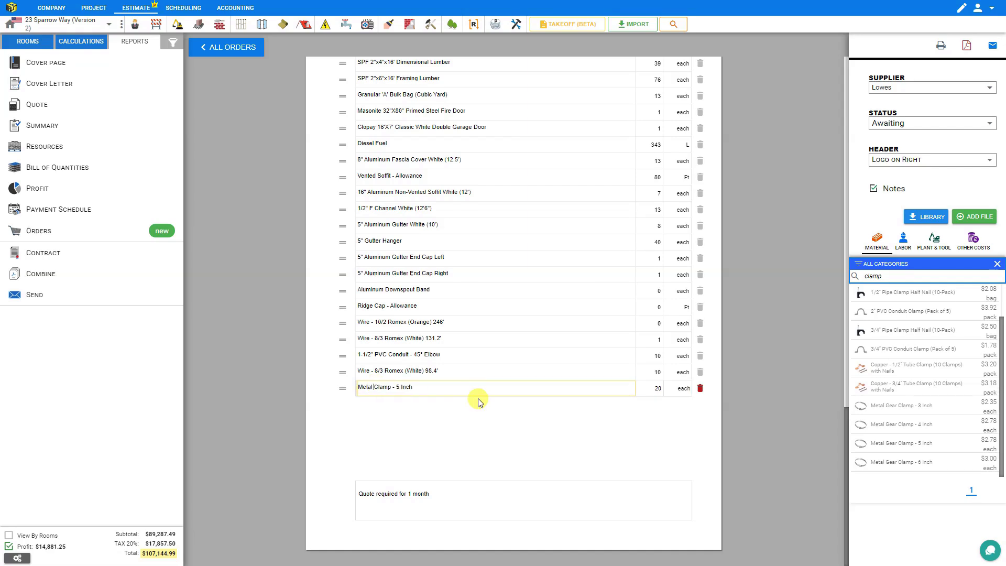
# Look through the library's labor, plant and tool, and other cost categories, then close it
pyautogui.click(905, 243)
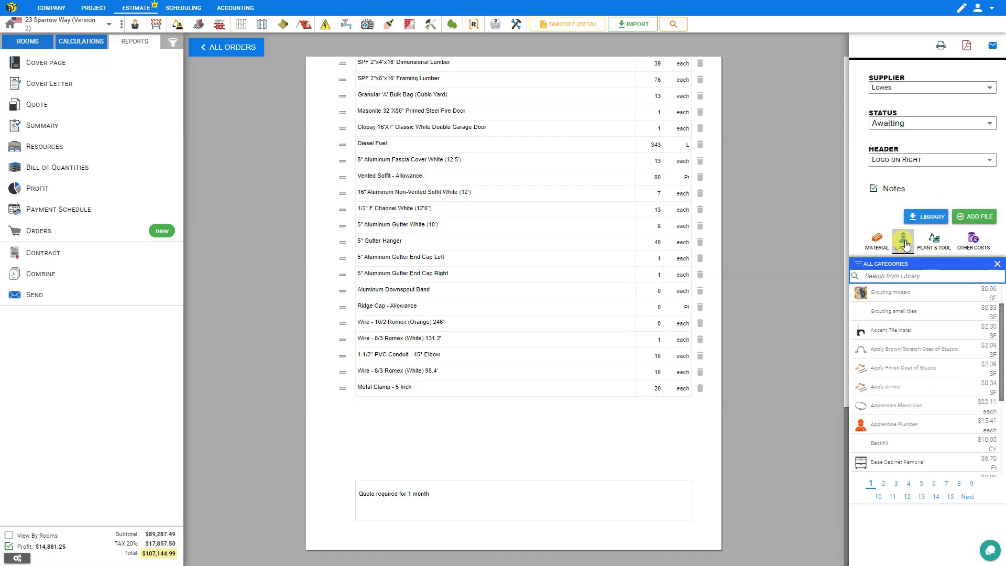
pyautogui.click(942, 245)
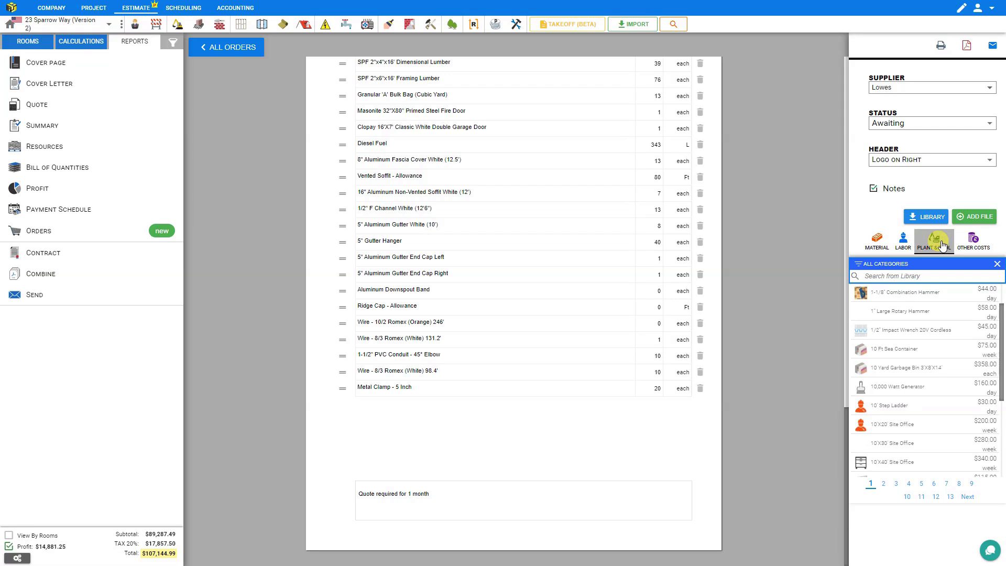
pyautogui.click(970, 244)
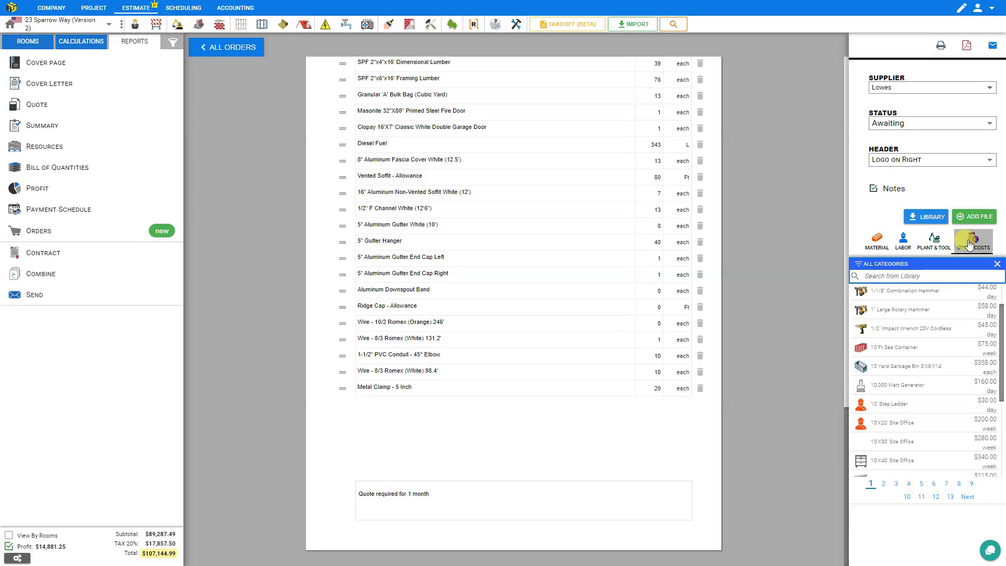
pyautogui.click(926, 217)
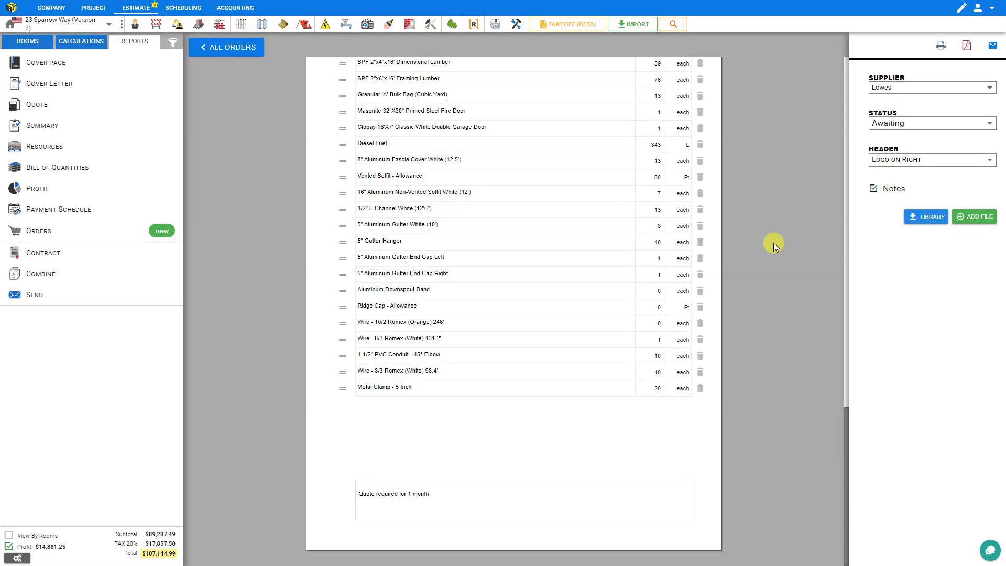
# Preview the order's print and PDF exports, then open the e-mail form to send it
pyautogui.click(940, 47)
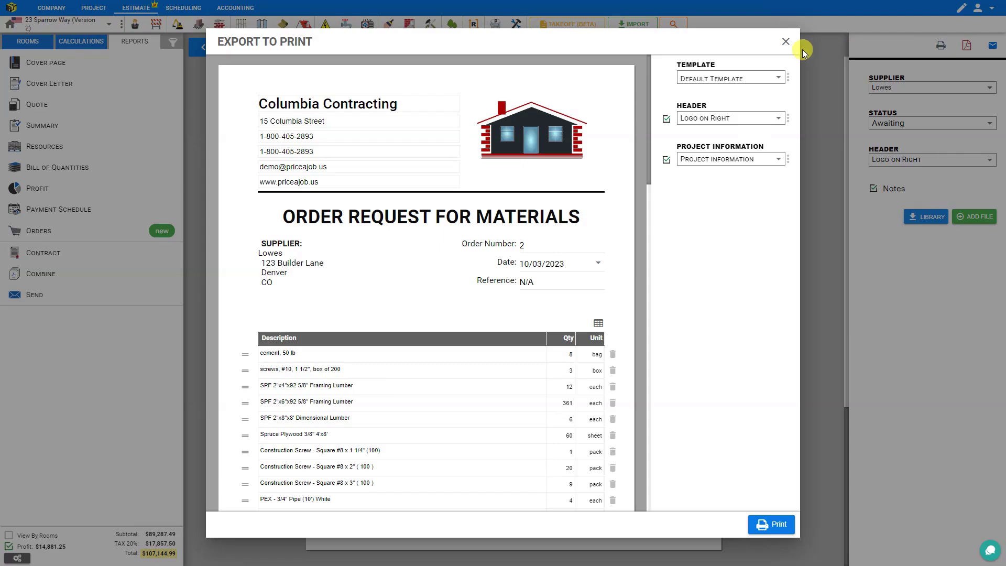
pyautogui.click(786, 41)
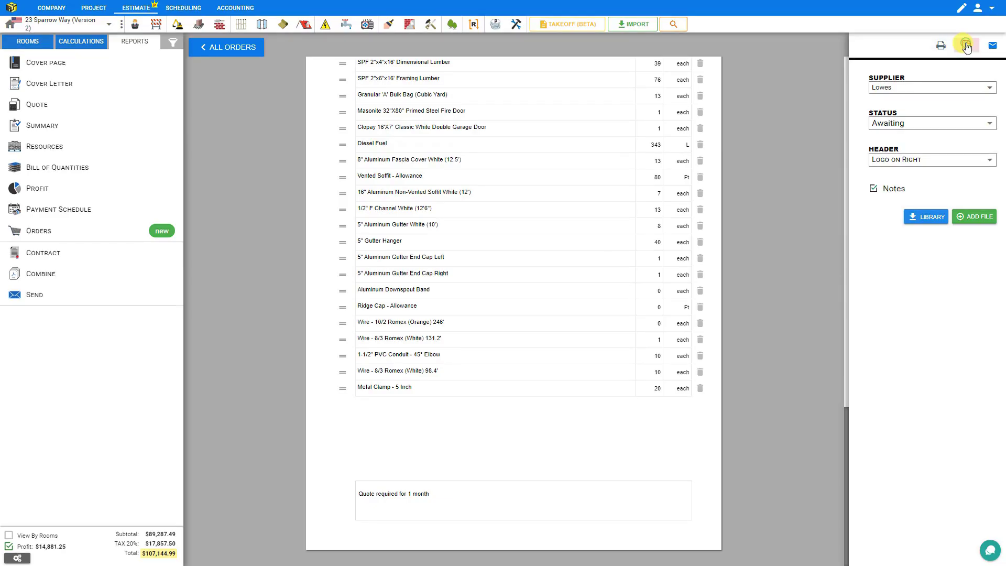
pyautogui.click(967, 47)
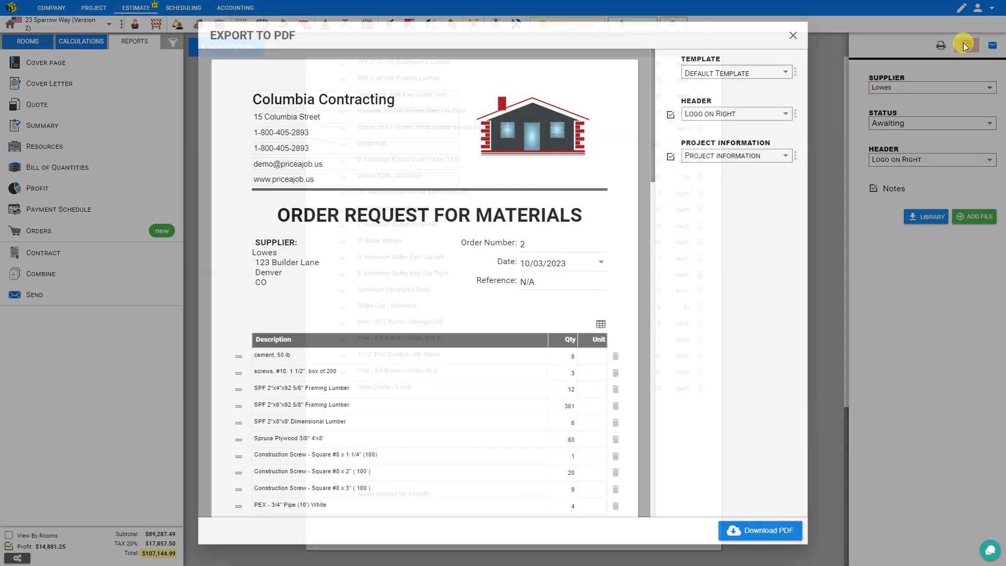
pyautogui.click(792, 36)
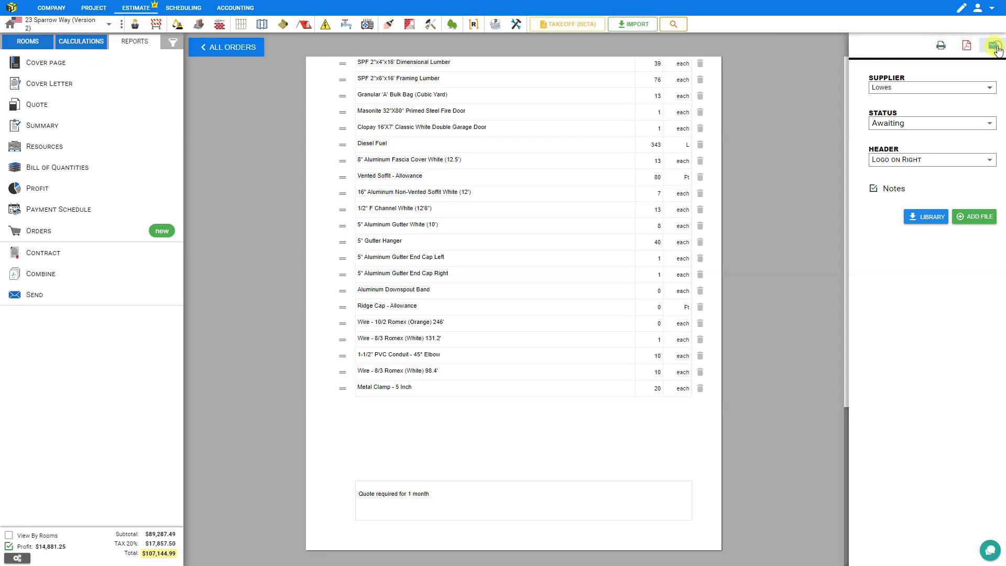
pyautogui.click(961, 46)
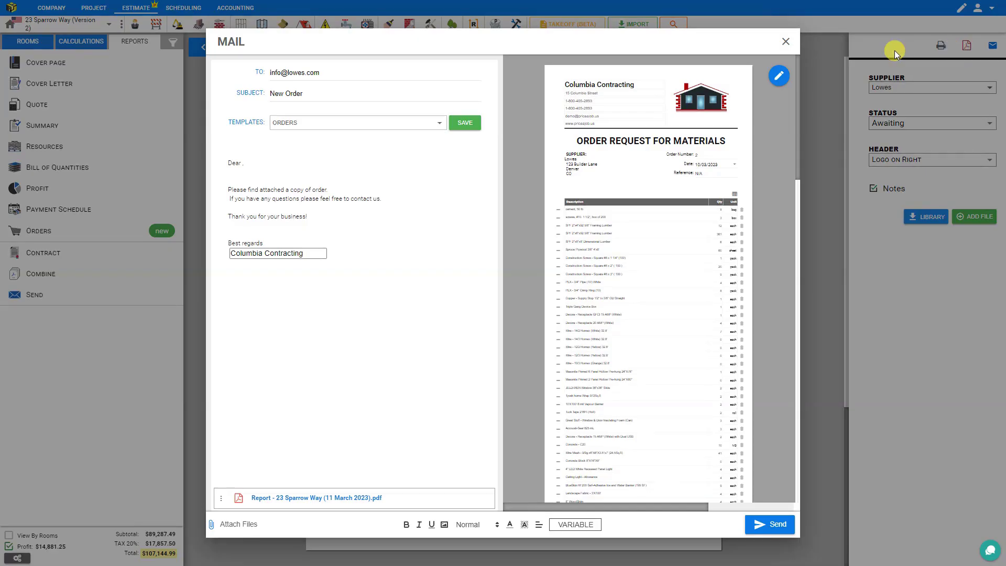
# Append 'Please provide quote.' to the first line of the Lowes order e-mail body
pyautogui.click(343, 191)
pyautogui.write('Please provide quote.')
pyautogui.click(301, 93)
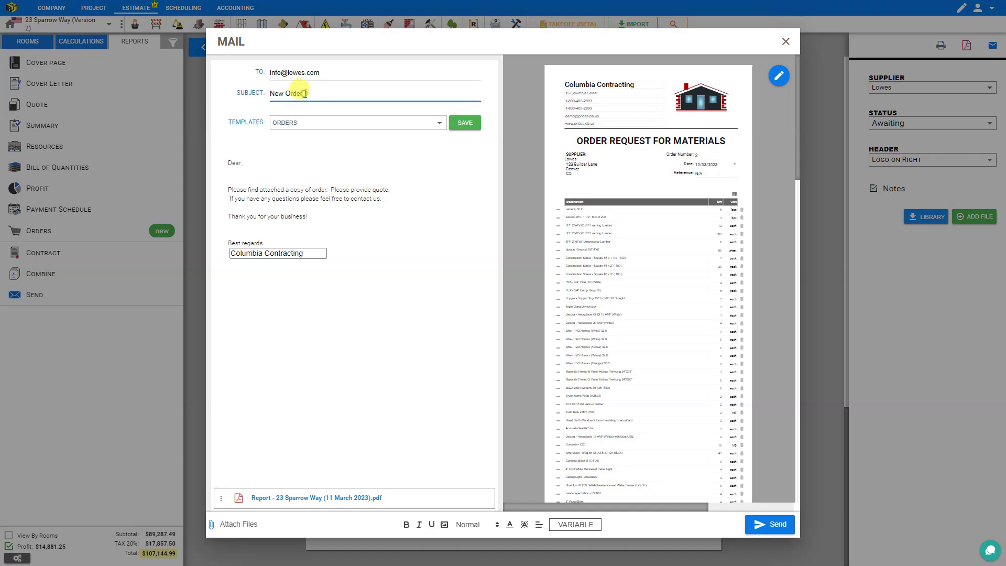
# Add the sender's name before 'Columbia Contracting' in the signature and close the mail
pyautogui.click(232, 254)
pyautogui.write('Rob,')
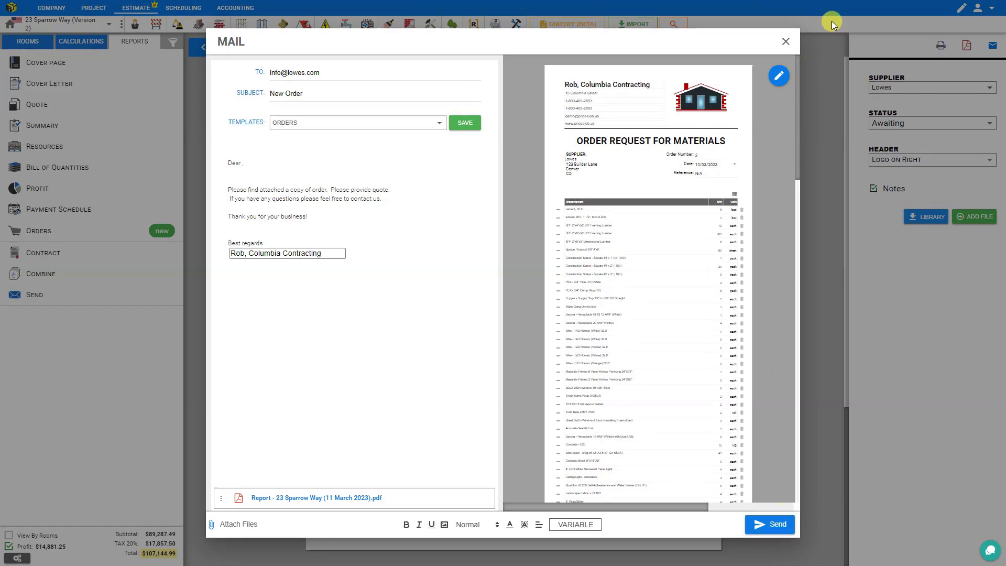
pyautogui.click(785, 42)
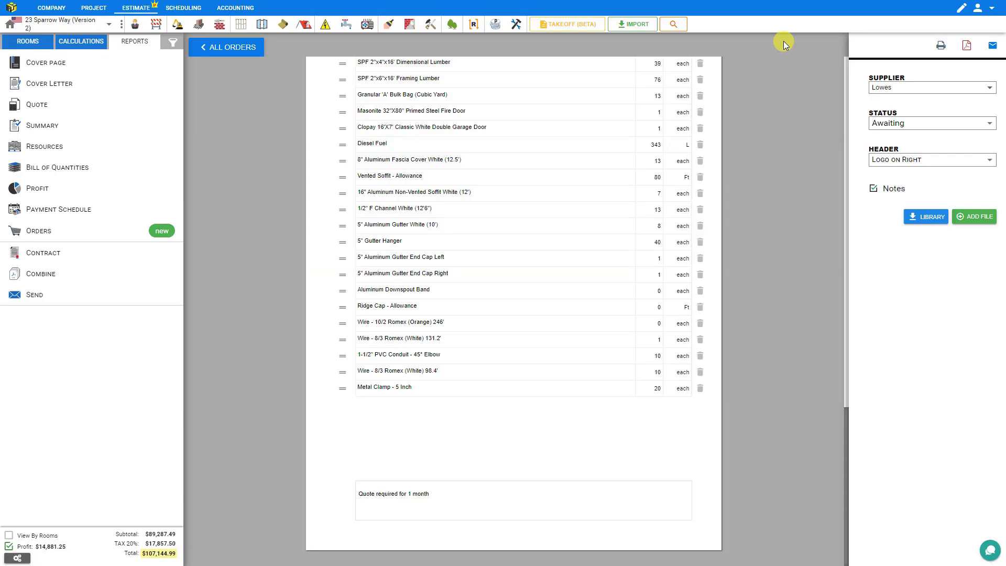
# Duplicate the Lowes order from the orders list and open the resulting order 4
pyautogui.click(234, 47)
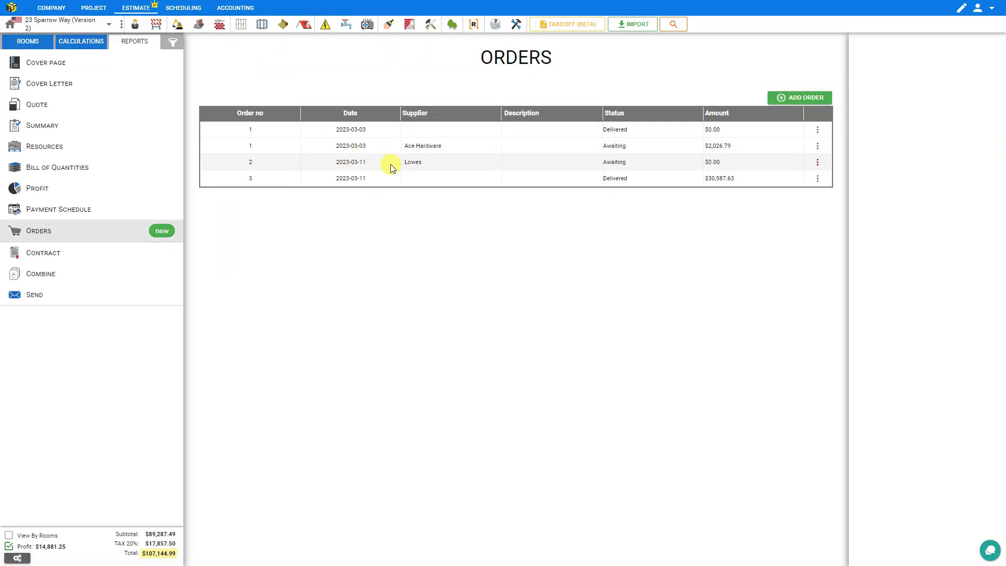
pyautogui.click(818, 163)
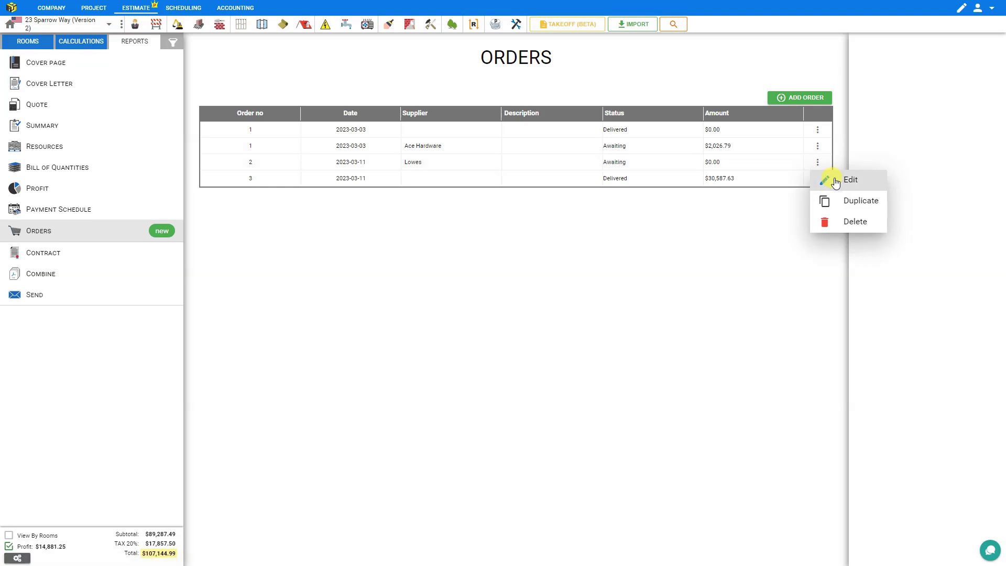
pyautogui.click(837, 182)
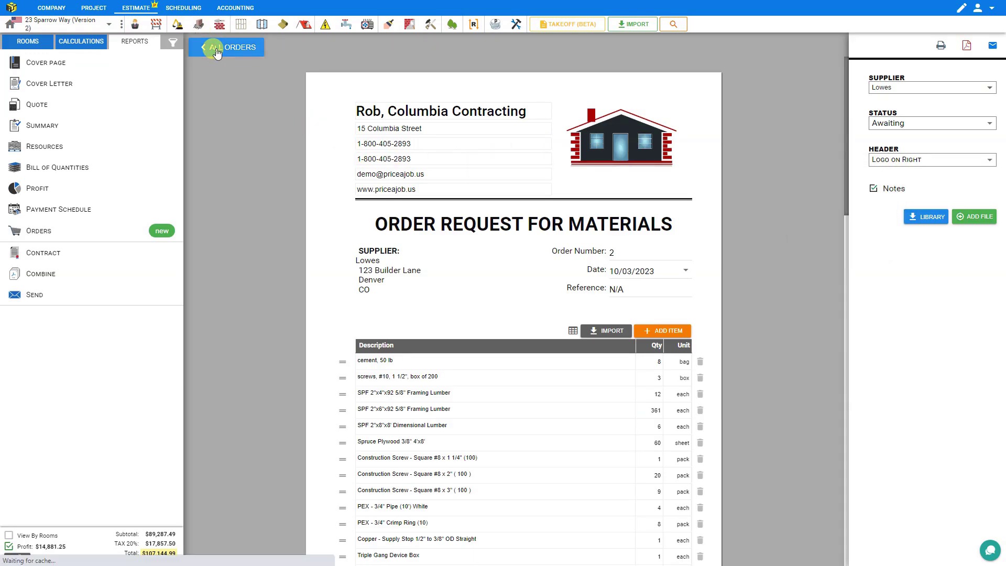
pyautogui.click(215, 47)
pyautogui.click(817, 162)
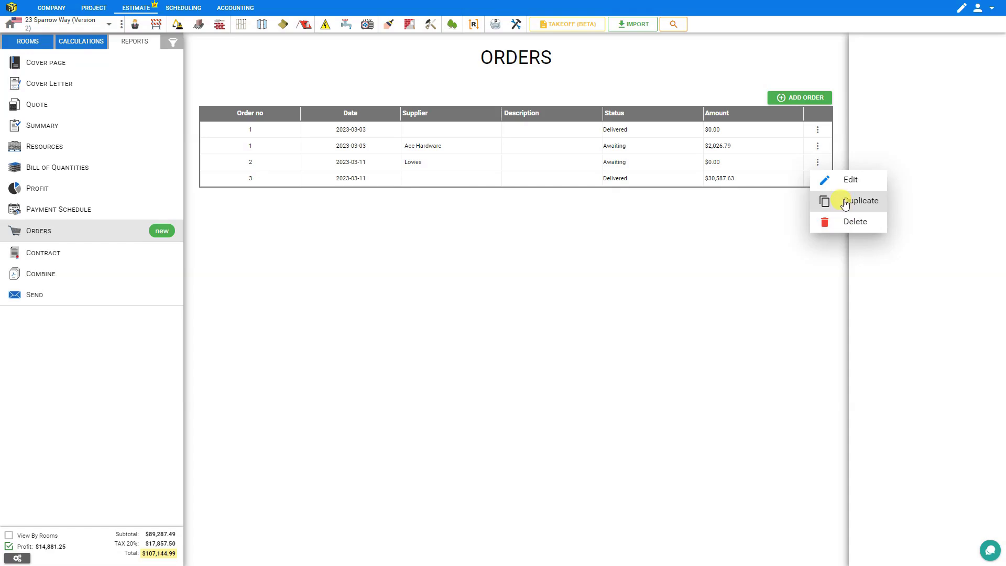
pyautogui.click(846, 202)
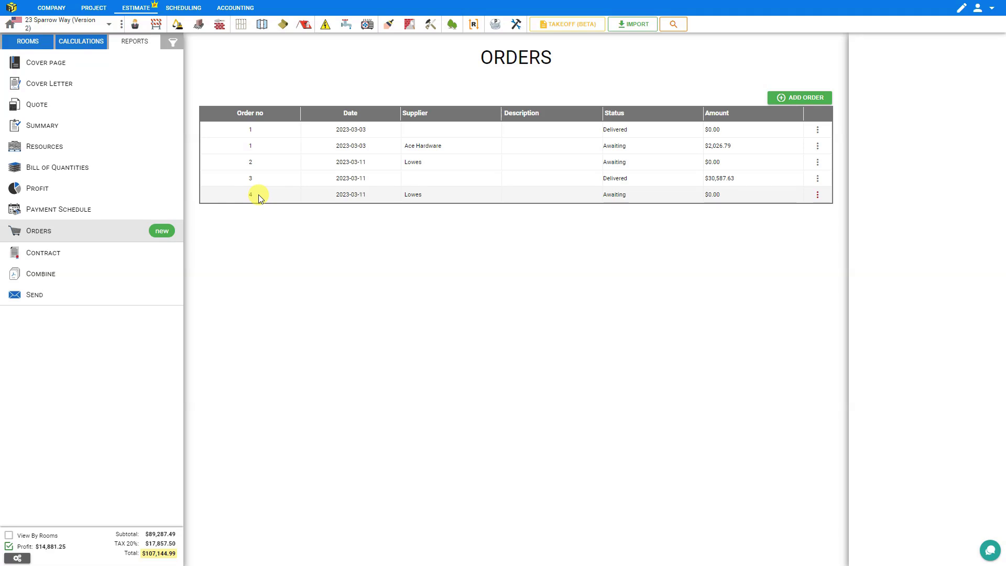
pyautogui.click(259, 194)
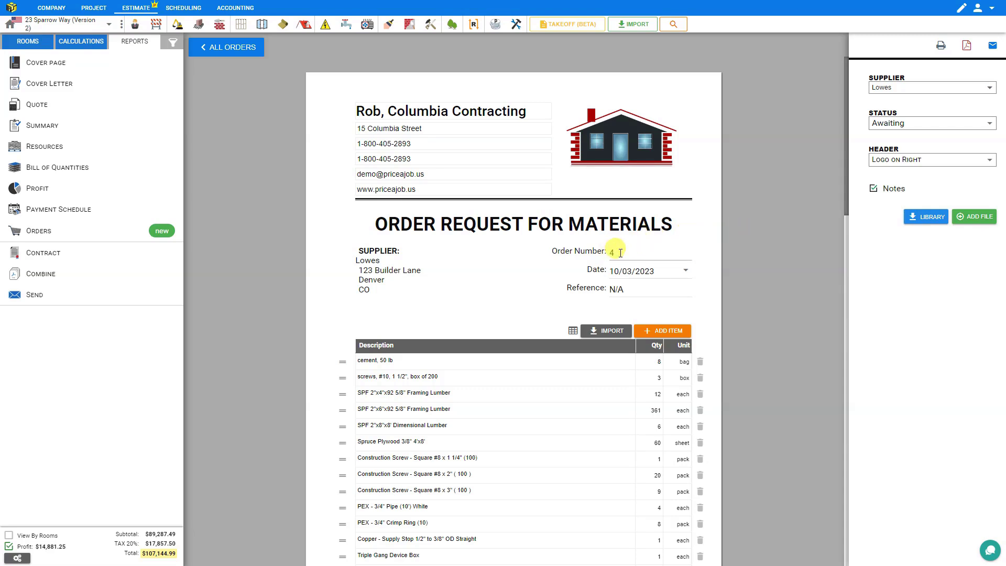
# Make Ace Hardware order 4's supplier, glance at its e-mail unsent, and return to all orders
pyautogui.click(891, 91)
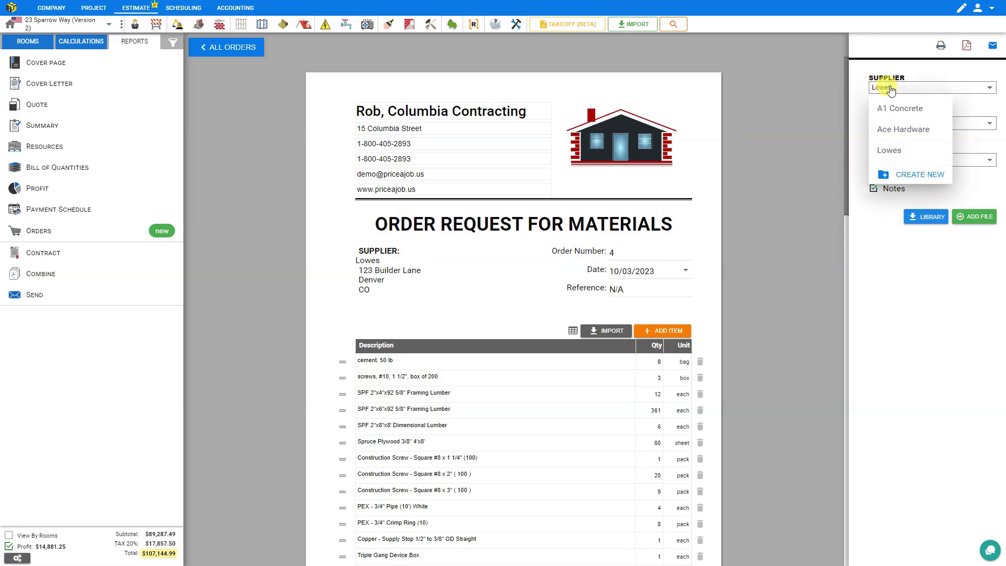
pyautogui.click(892, 131)
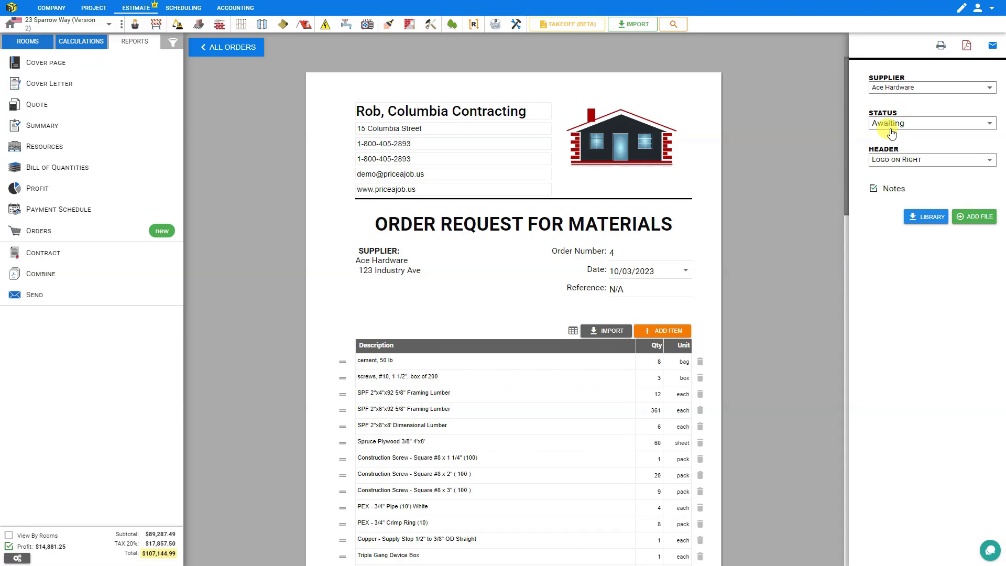
pyautogui.click(991, 48)
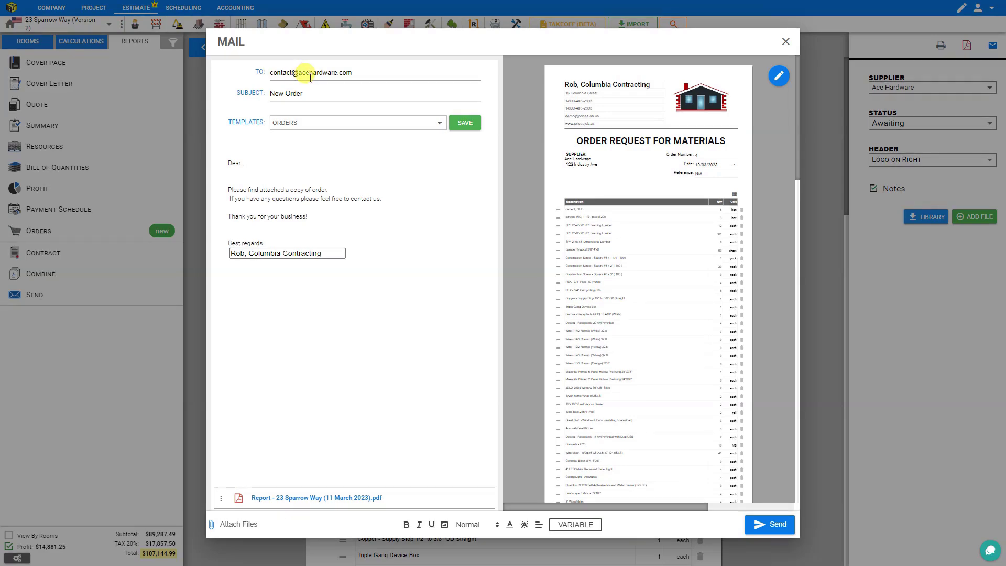
pyautogui.click(785, 42)
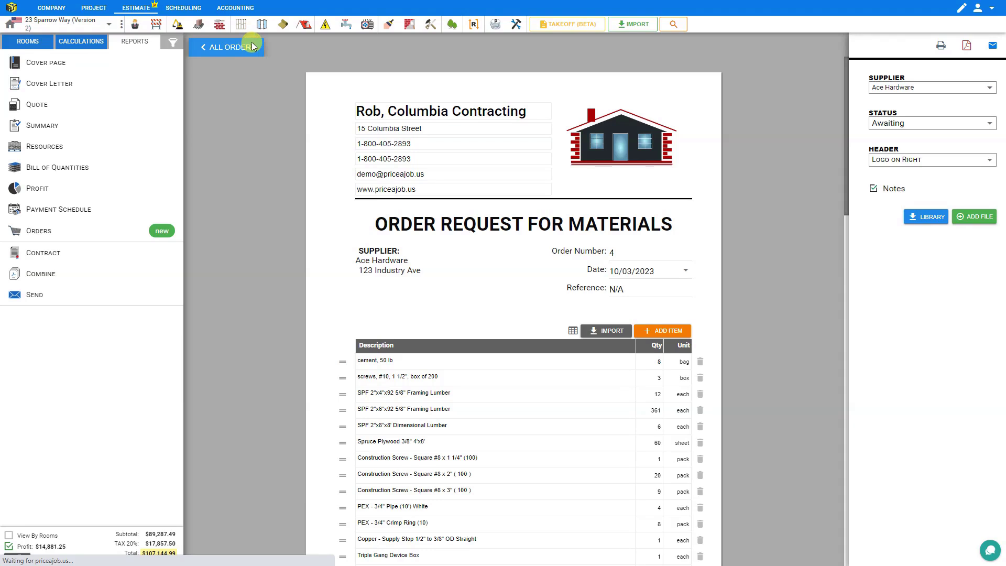
pyautogui.click(253, 45)
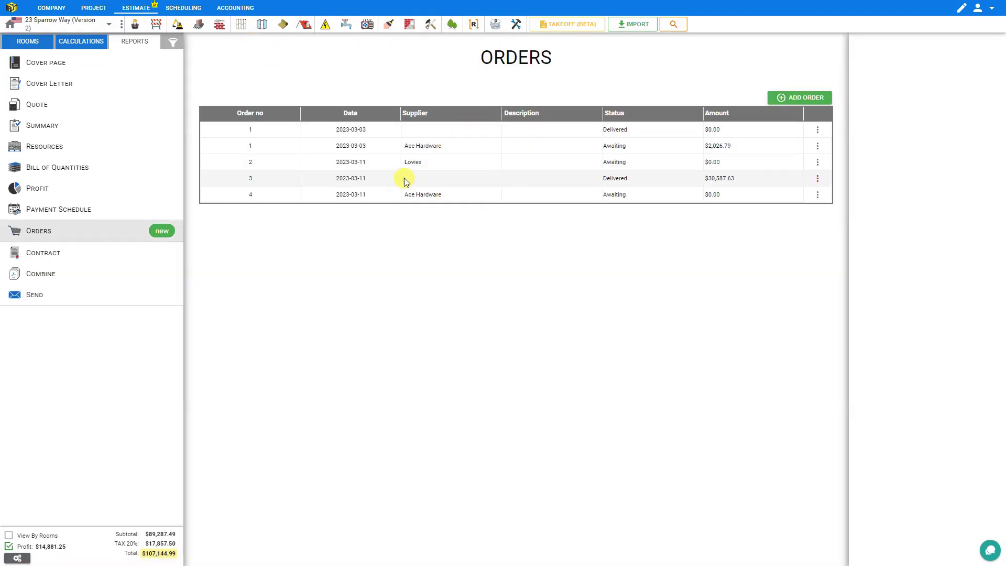
# Set Lowes order 2's status to On Hold and return to the orders list
pyautogui.click(268, 165)
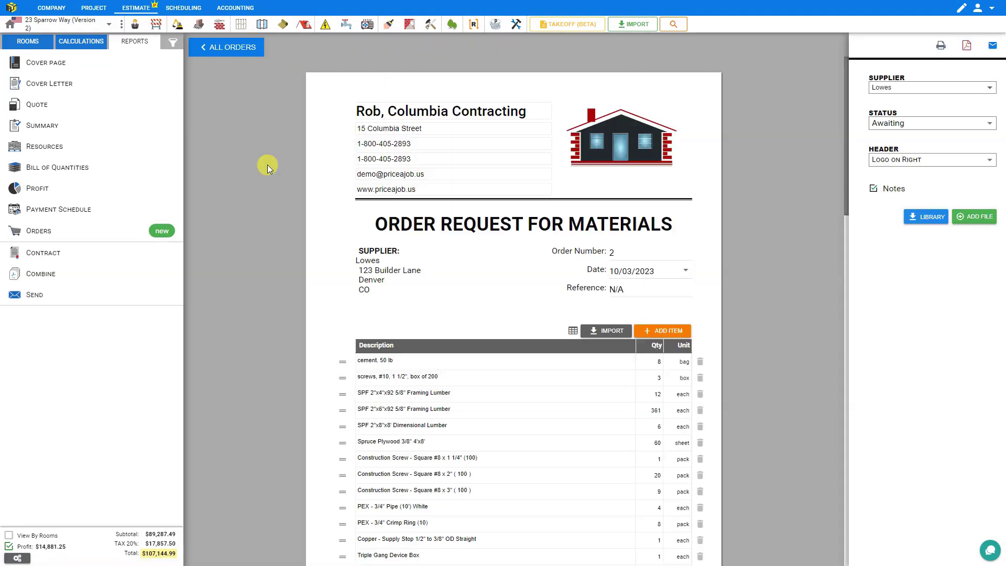
pyautogui.click(905, 126)
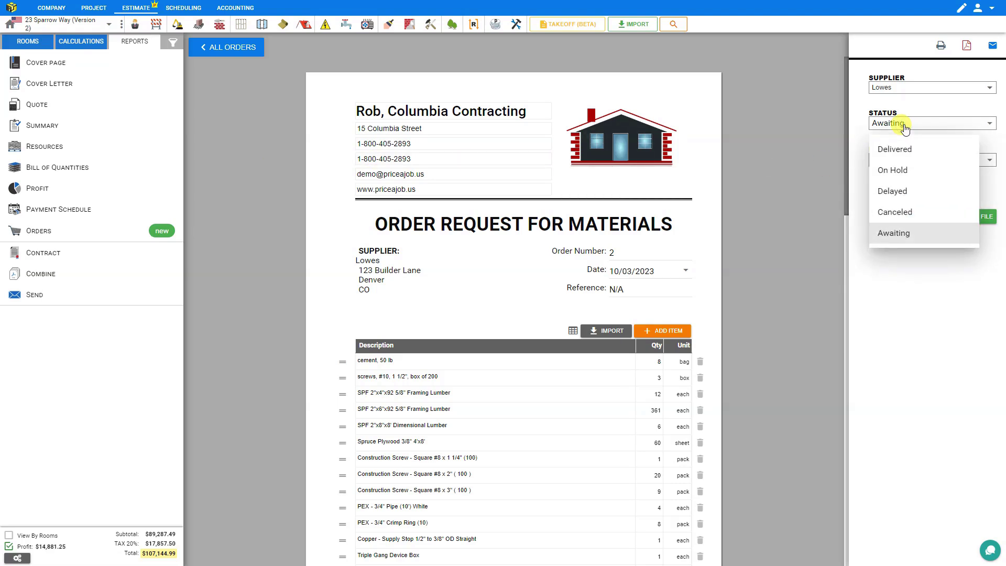
pyautogui.click(904, 170)
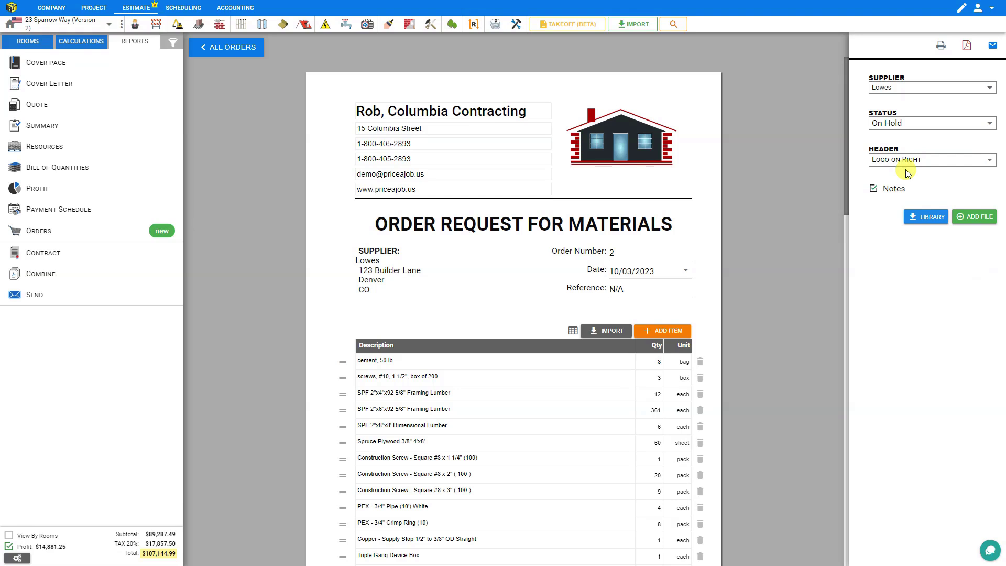
pyautogui.click(228, 48)
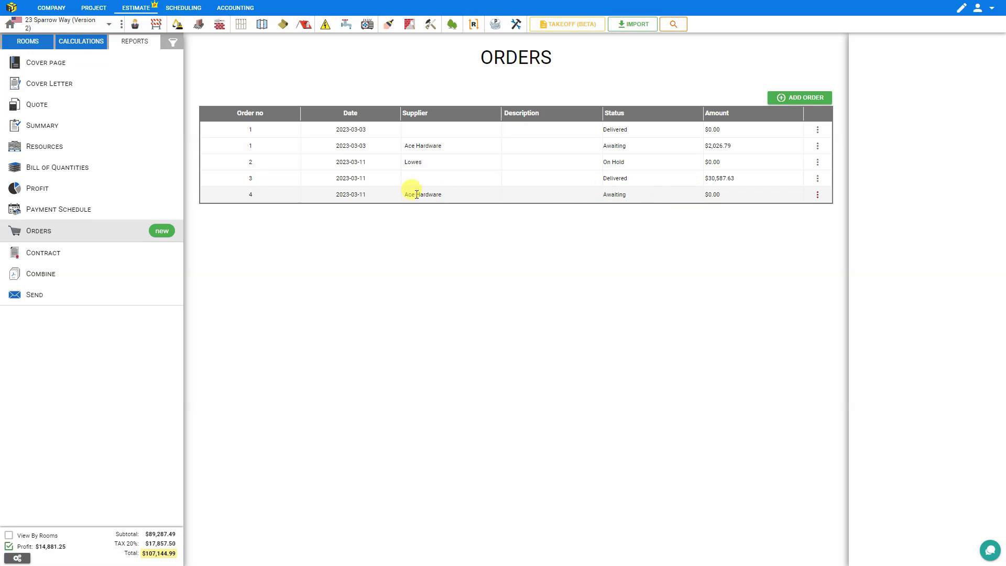
# Set the Ace Hardware order 4 status to On Hold
pyautogui.click(282, 197)
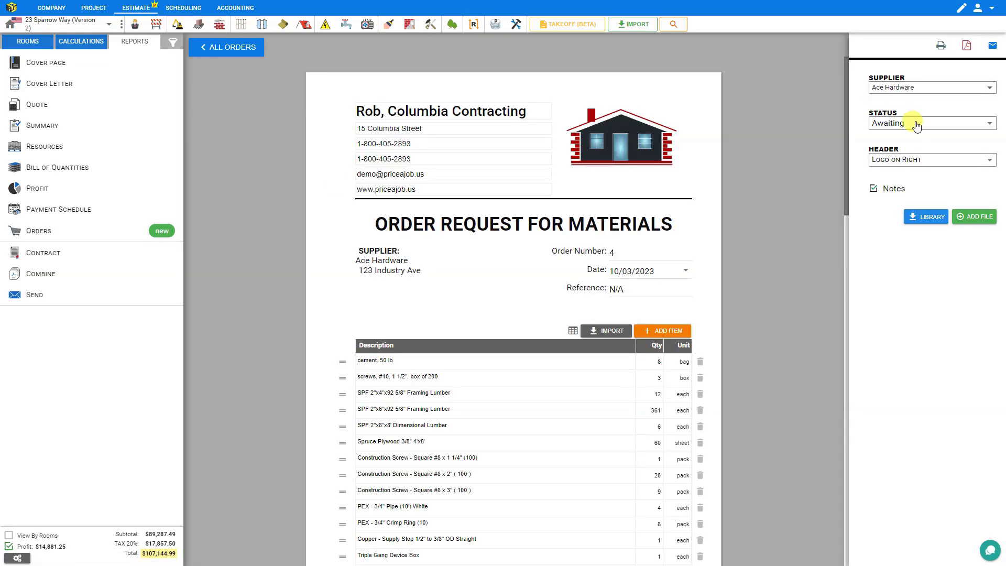
pyautogui.click(916, 126)
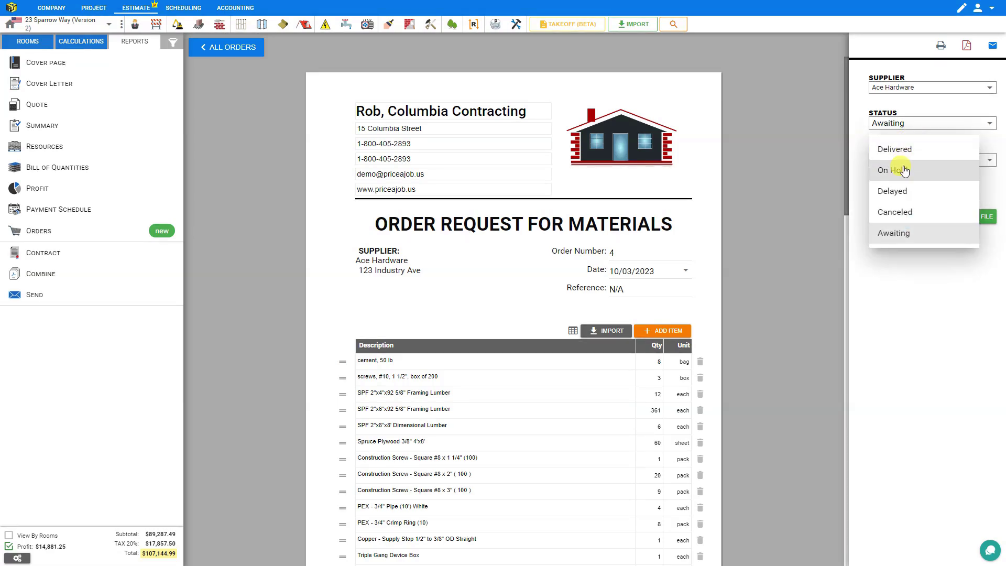
pyautogui.click(905, 171)
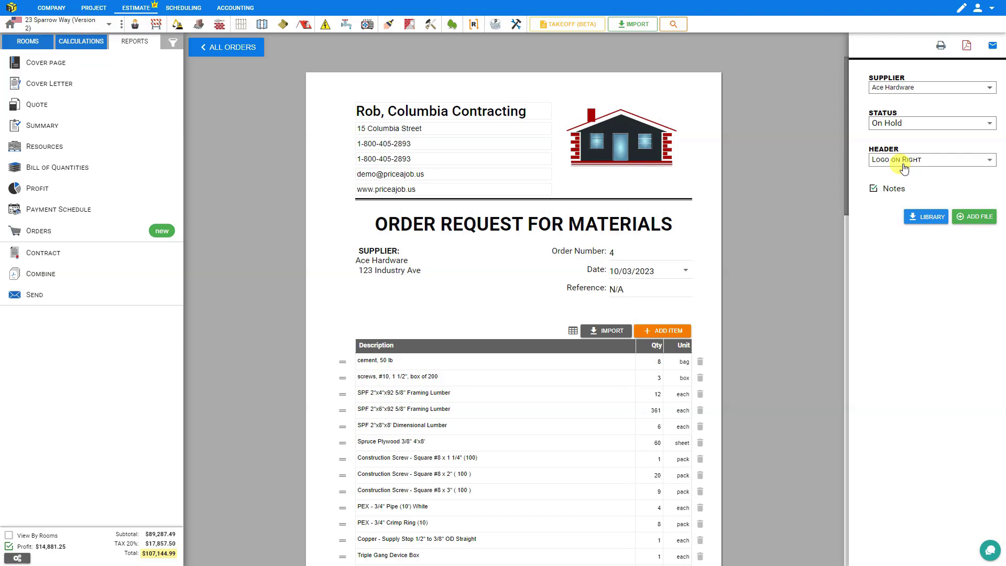
# Attach Quote.pdf to order 4 and preview the attached file
pyautogui.click(982, 218)
pyautogui.doubleClick(415, 269)
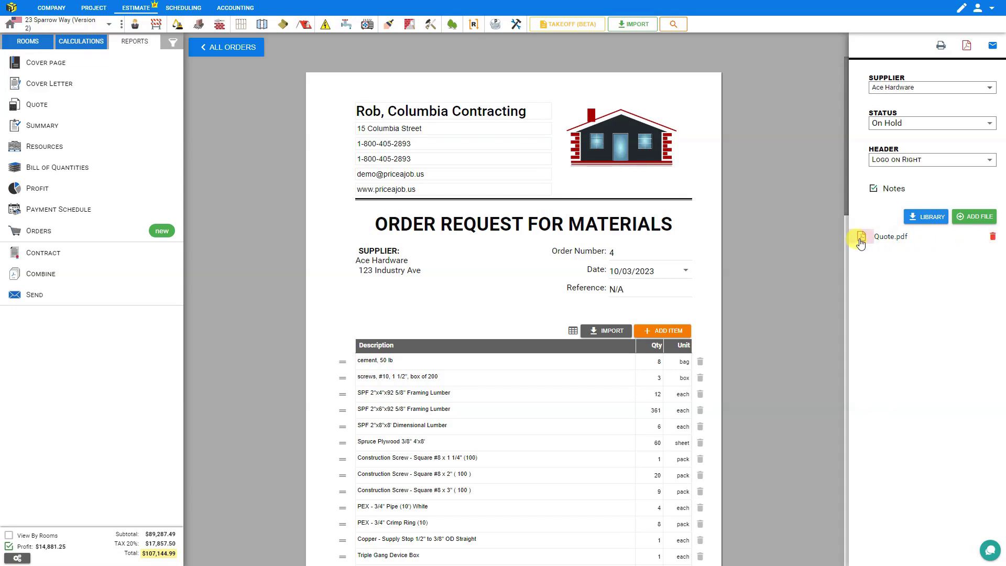
pyautogui.click(884, 237)
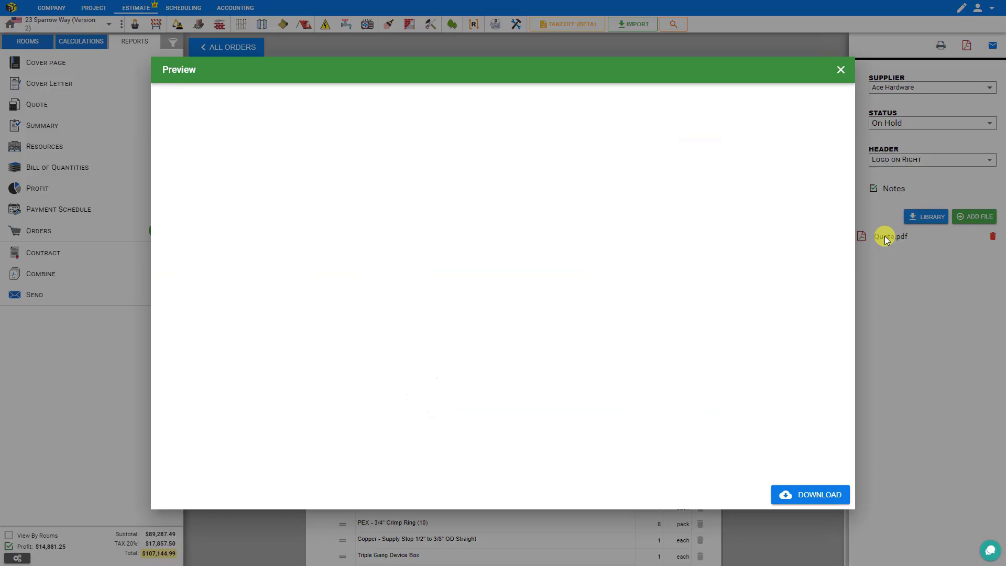